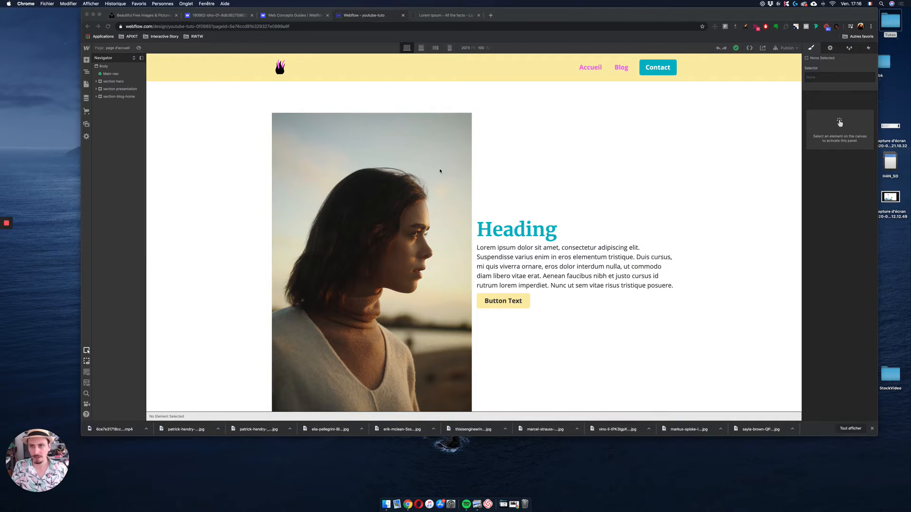
Look over the home page from the navigation bar down to the text blocks and check it in preview mode.
{"action": "scroll", "coordinate": [439, 169], "scroll_direction": "down", "scroll_amount": 5}
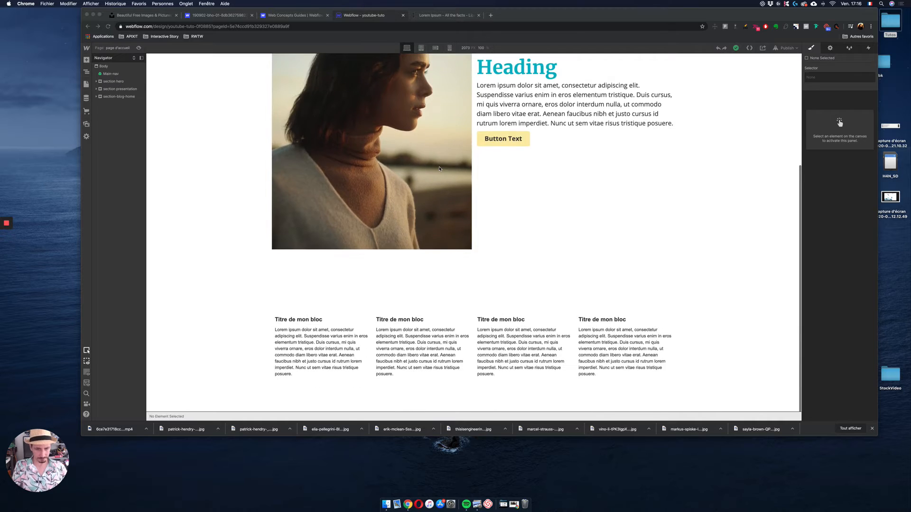
{"action": "scroll", "coordinate": [439, 169], "scroll_direction": "up", "scroll_amount": 5}
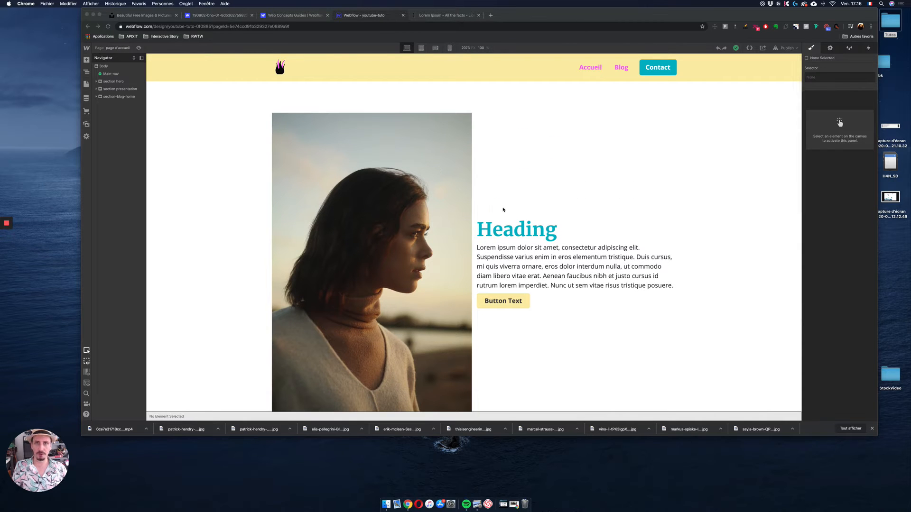
{"action": "scroll", "coordinate": [503, 210], "scroll_direction": "down", "scroll_amount": 1}
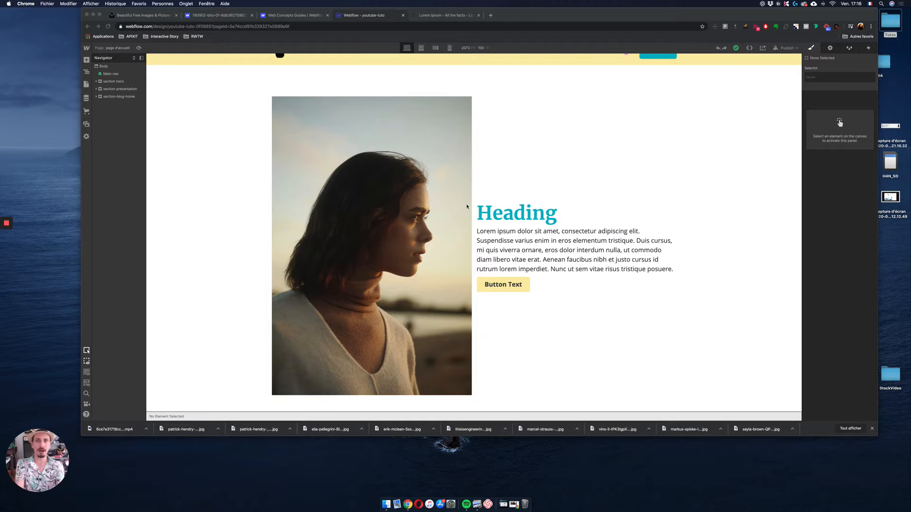
{"action": "scroll", "coordinate": [241, 144], "scroll_direction": "up", "scroll_amount": 1}
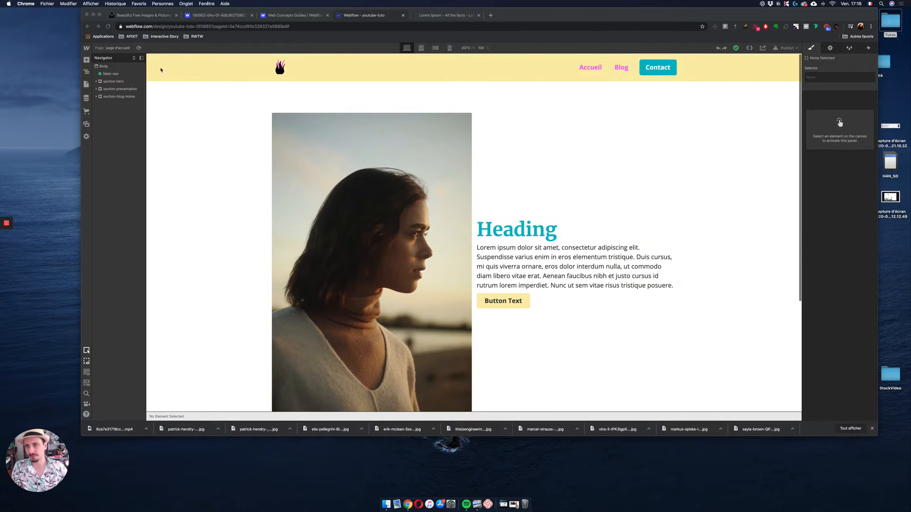
{"action": "left_click", "coordinate": [139, 48]}
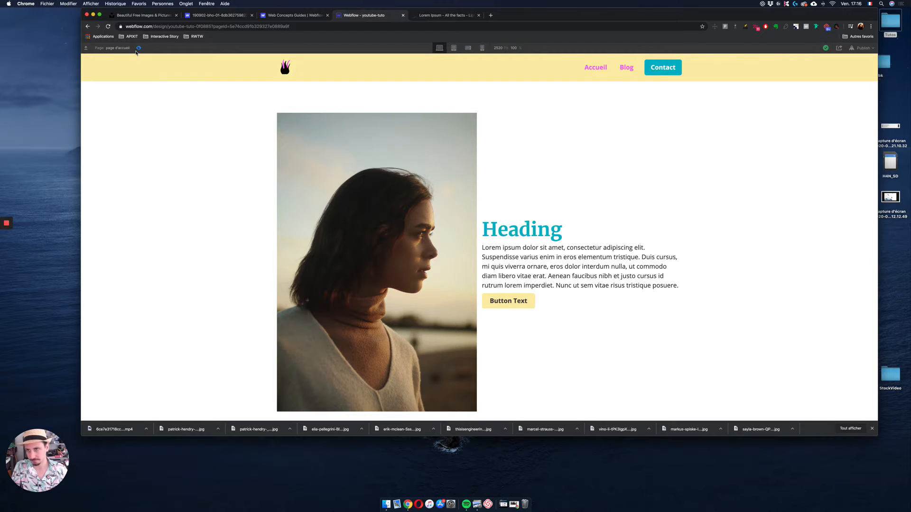
{"action": "left_click", "coordinate": [138, 49]}
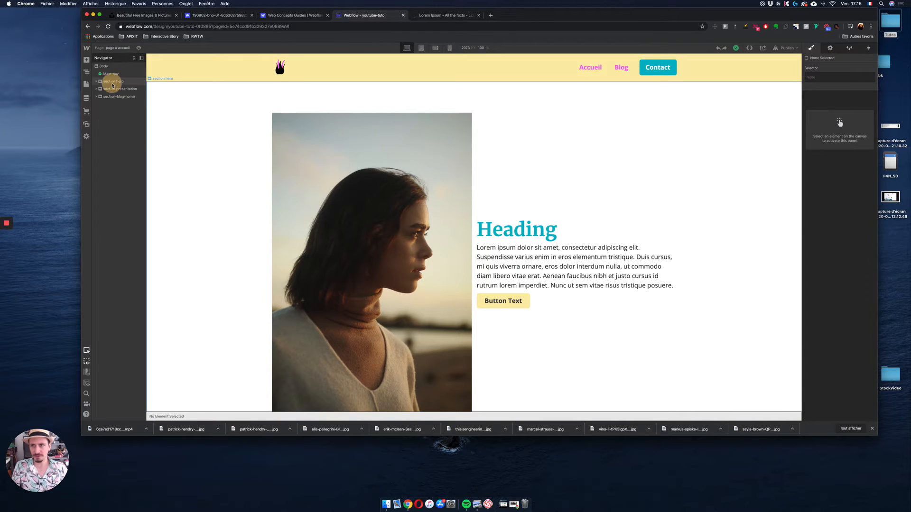
Expand section-hero in the page structure and add a page load trigger to the page's interactions.
{"action": "left_click", "coordinate": [112, 85]}
{"action": "left_click", "coordinate": [96, 82]}
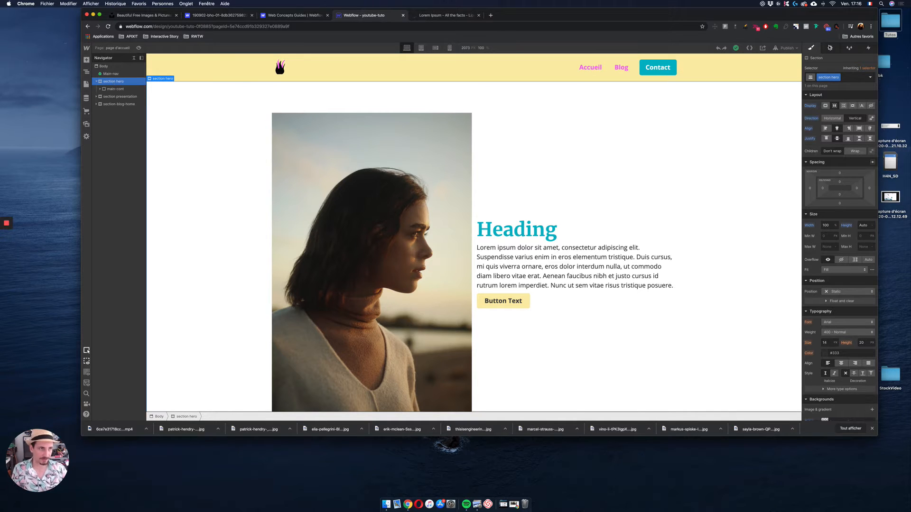
{"action": "left_click", "coordinate": [869, 48]}
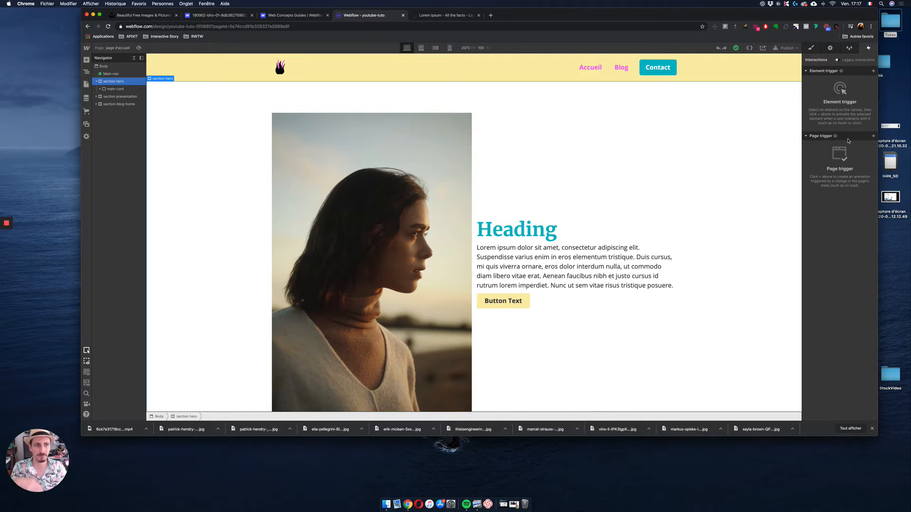
{"action": "left_click", "coordinate": [873, 136]}
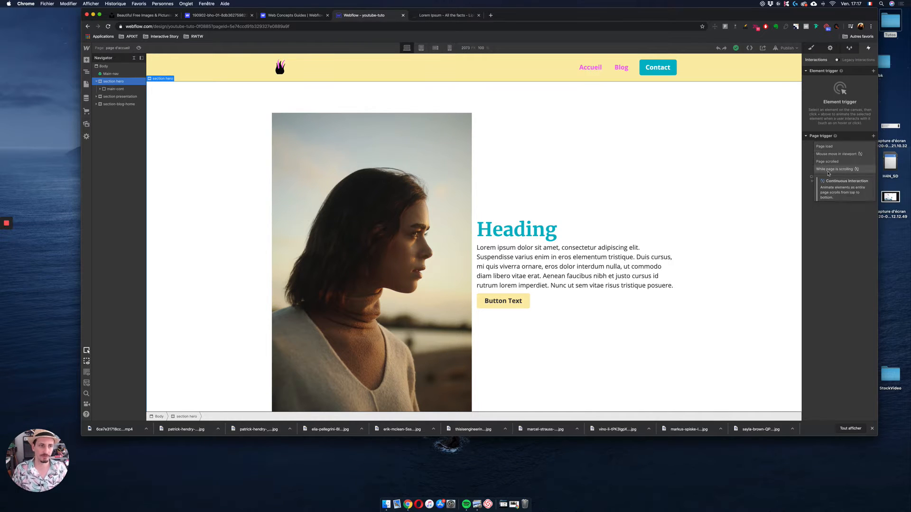
{"action": "left_click", "coordinate": [842, 150]}
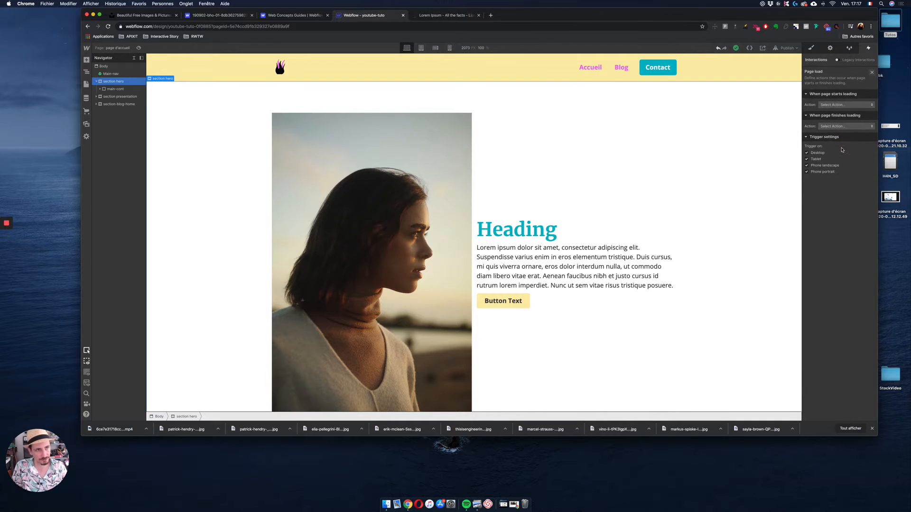
{"action": "left_click", "coordinate": [839, 104]}
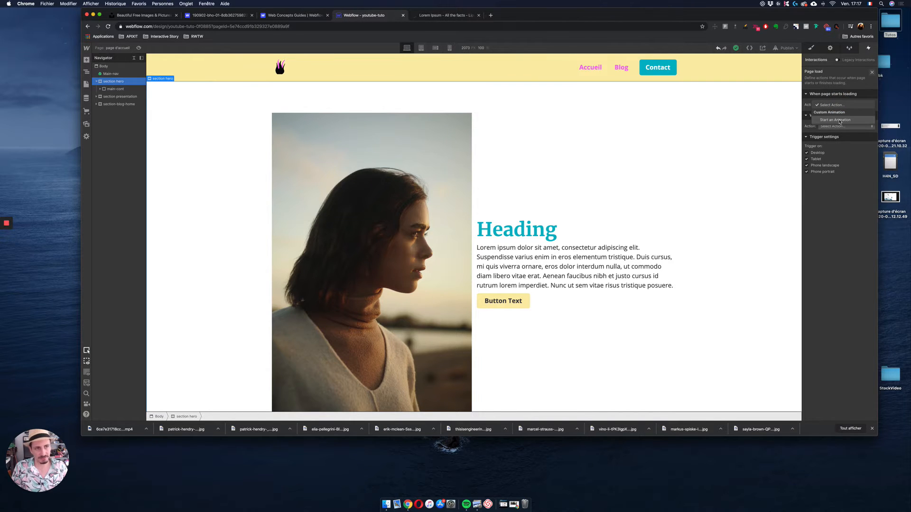
{"action": "left_click", "coordinate": [850, 157]}
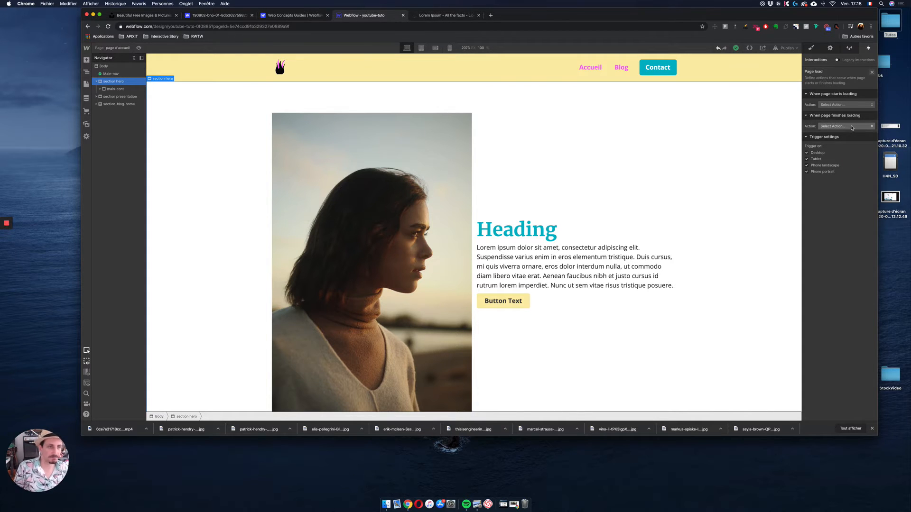
{"action": "left_click", "coordinate": [844, 104]}
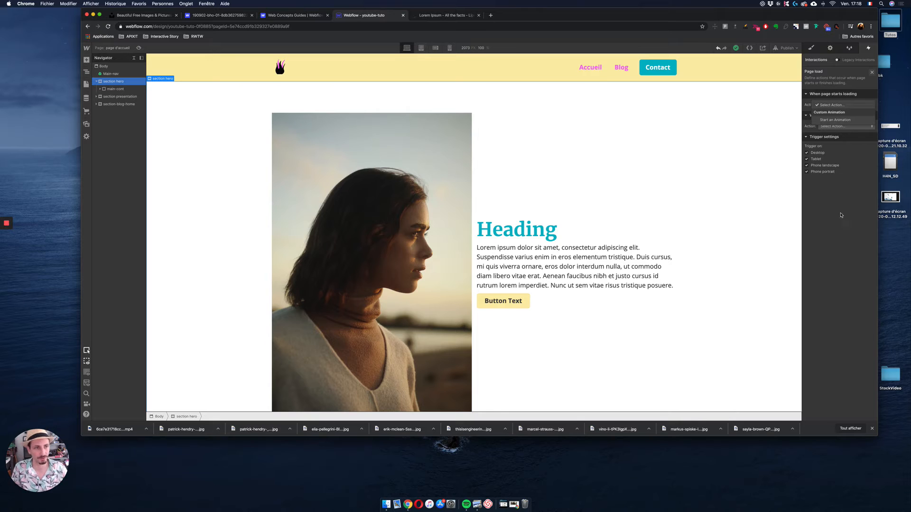
{"action": "left_click", "coordinate": [849, 193]}
Create a timed animation named fade-in that starts when the page finishes loading.
{"action": "left_click", "coordinate": [847, 126]}
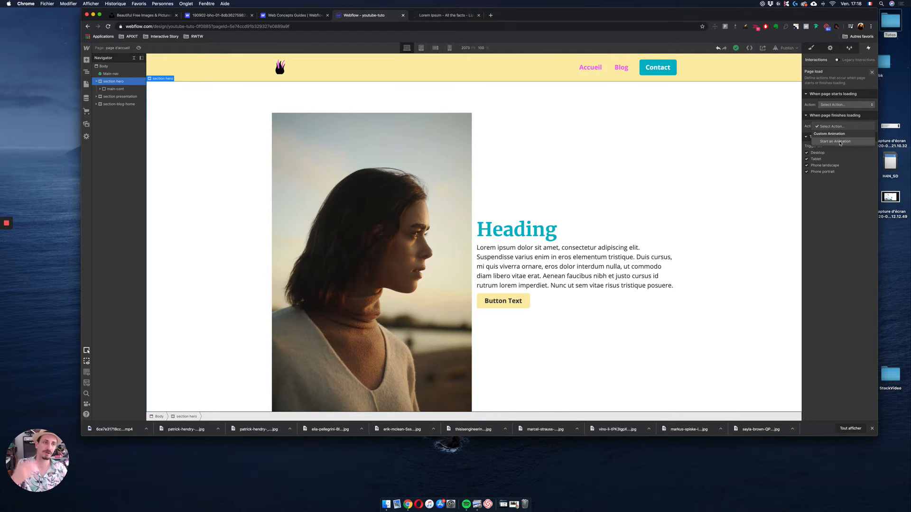
{"action": "left_click", "coordinate": [840, 141]}
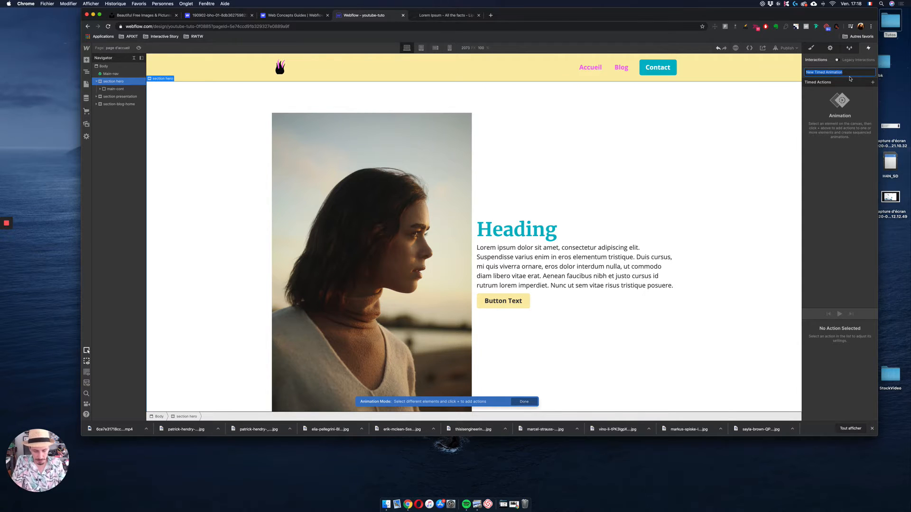
{"action": "type", "text": "fade"}
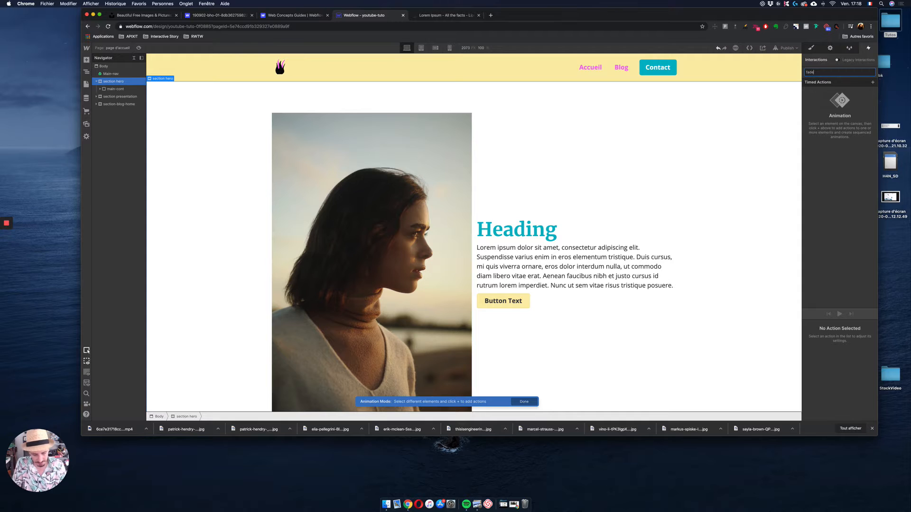
{"action": "type", "text": "-in"}
{"action": "key", "text": "Return"}
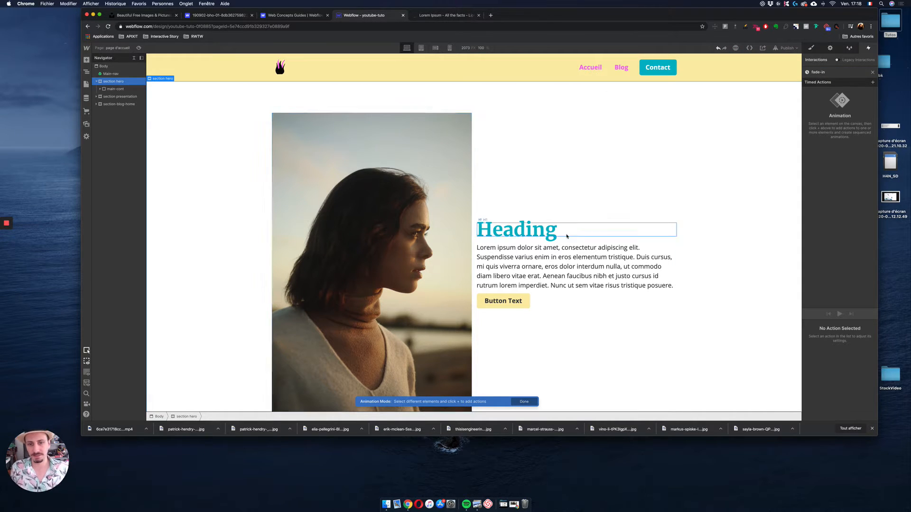
Add an opacity action of 0% for main-cont and set it as the initial state.
{"action": "left_click", "coordinate": [122, 90]}
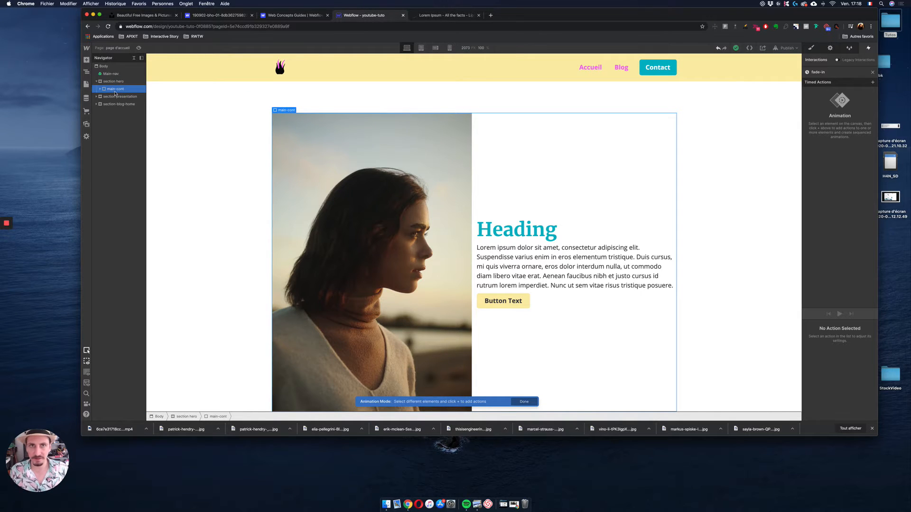
{"action": "left_click", "coordinate": [872, 82]}
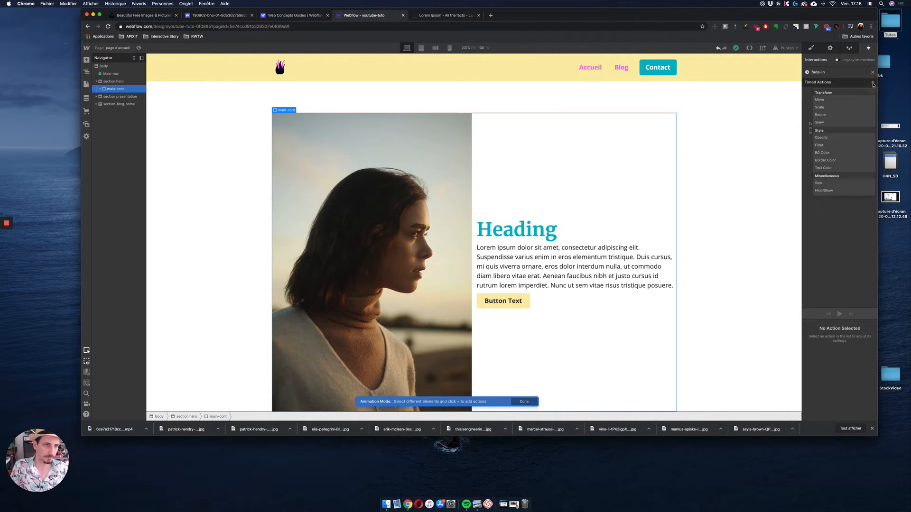
{"action": "left_click", "coordinate": [821, 138]}
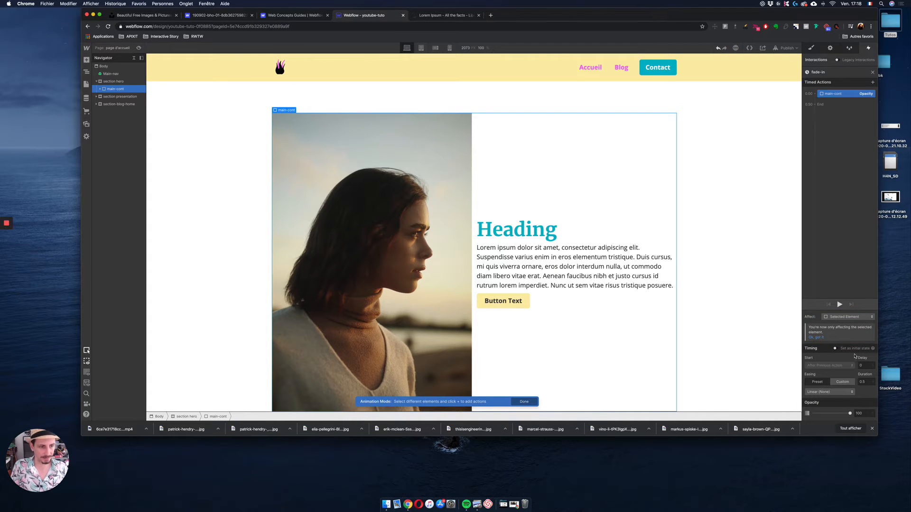
{"action": "left_click_drag", "start_coordinate": [849, 413], "coordinate": [794, 417]}
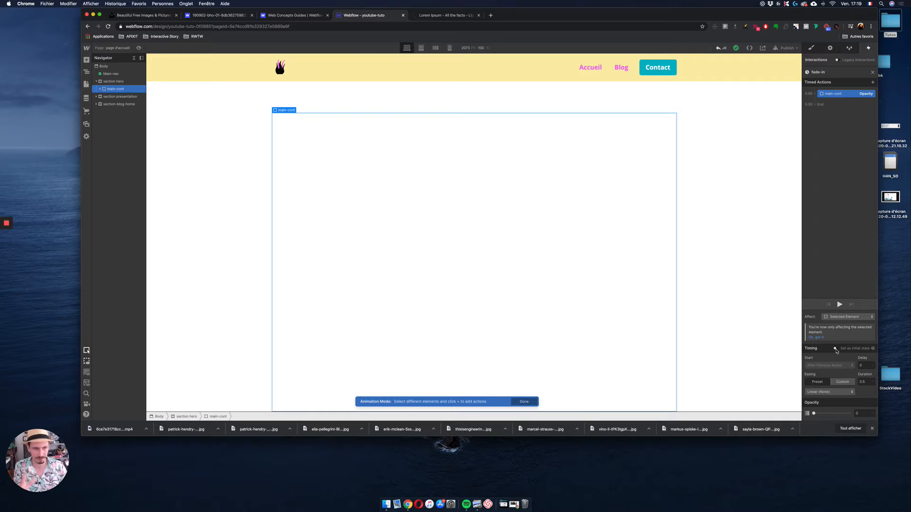
{"action": "left_click", "coordinate": [835, 349]}
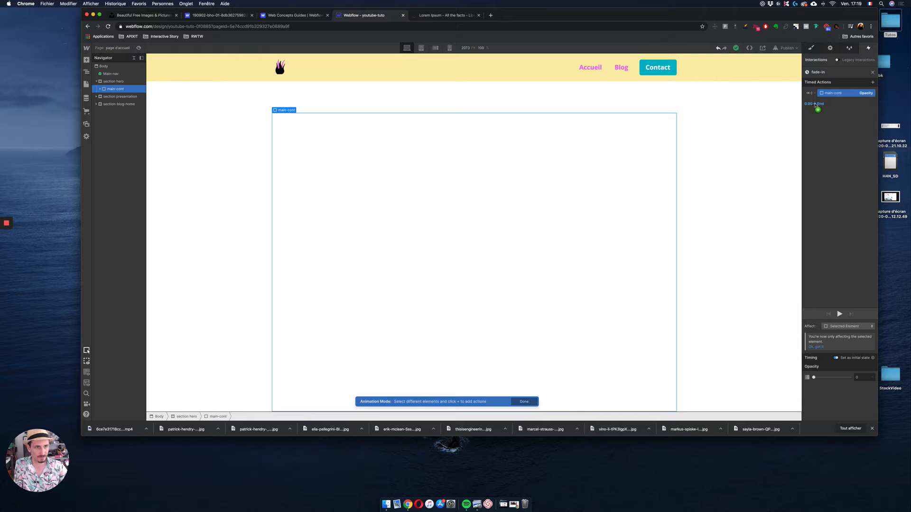
Add a second opacity action at 100% for main-cont after the initial state and play the animation to check it.
{"action": "left_click", "coordinate": [814, 104]}
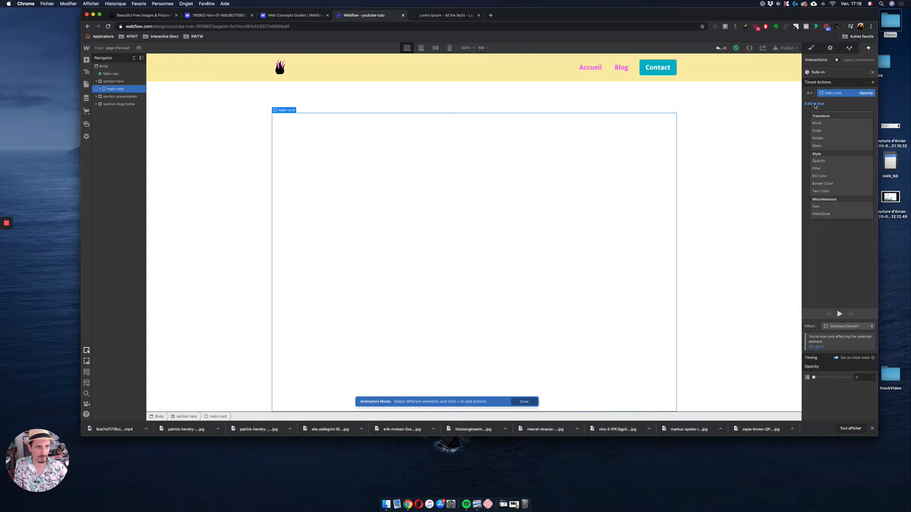
{"action": "left_click", "coordinate": [818, 161]}
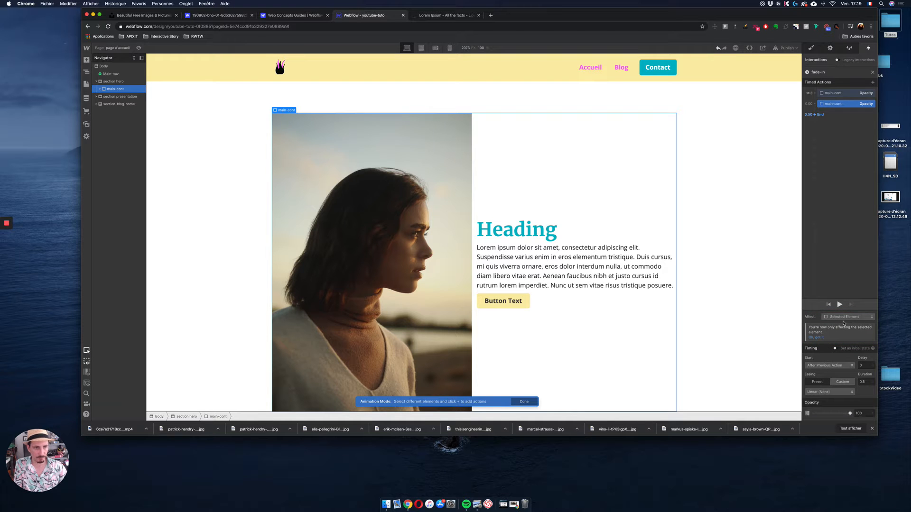
{"action": "left_click", "coordinate": [839, 304]}
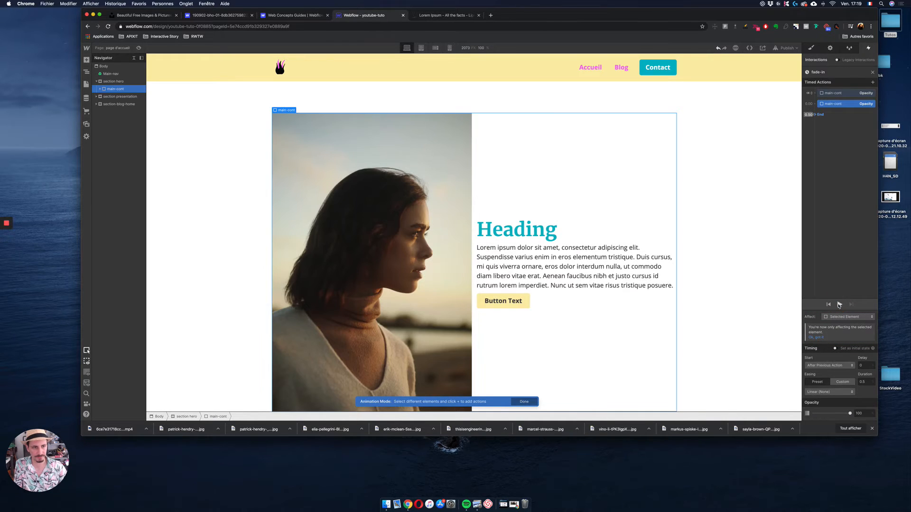
{"action": "left_click", "coordinate": [839, 304]}
{"action": "left_click", "coordinate": [839, 305]}
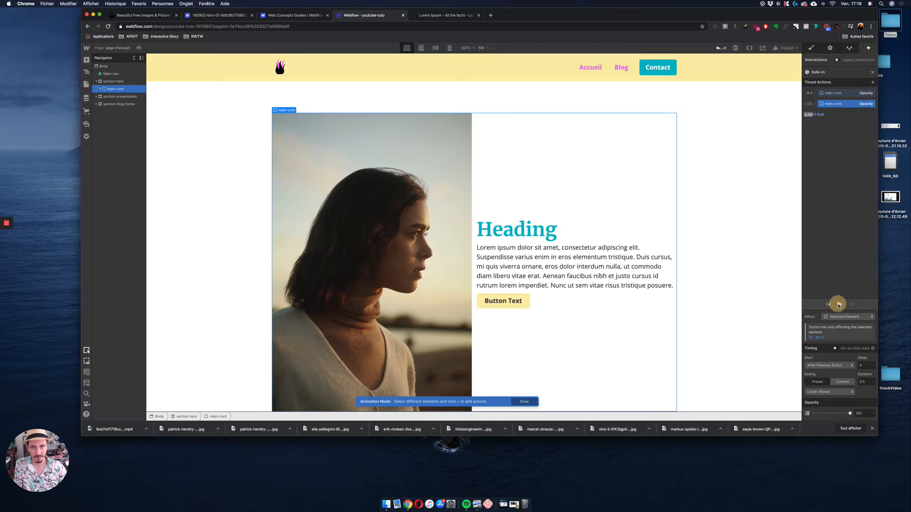
Play the animation with the first opacity action's initial state setting turned off, and turn that setting back on.
{"action": "left_click", "coordinate": [847, 94]}
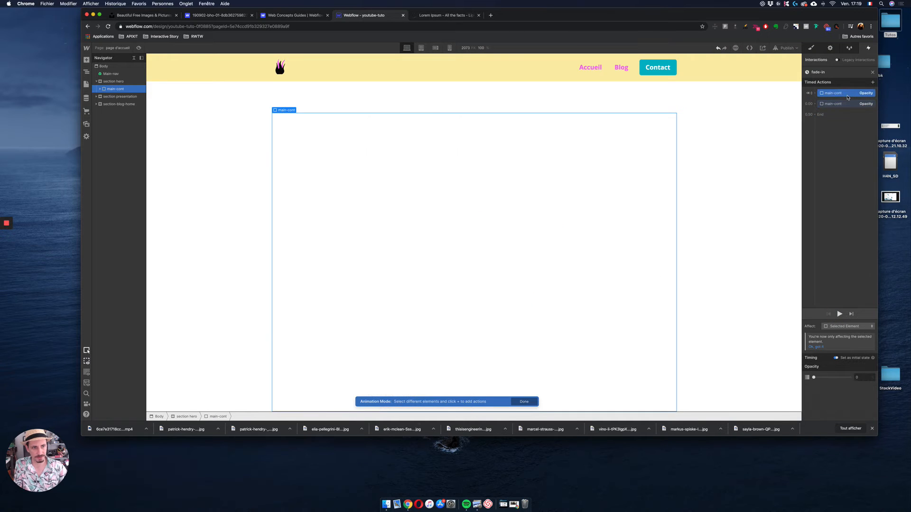
{"action": "left_click", "coordinate": [836, 358]}
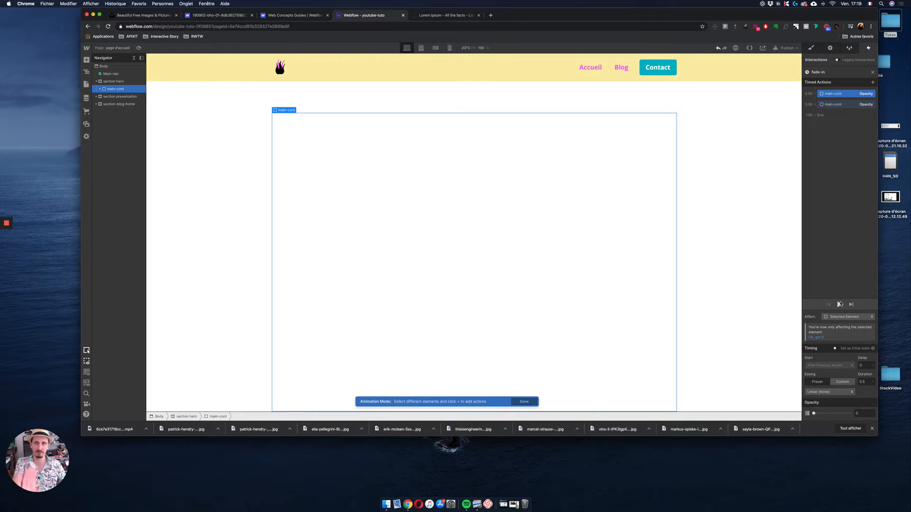
{"action": "left_click", "coordinate": [839, 304]}
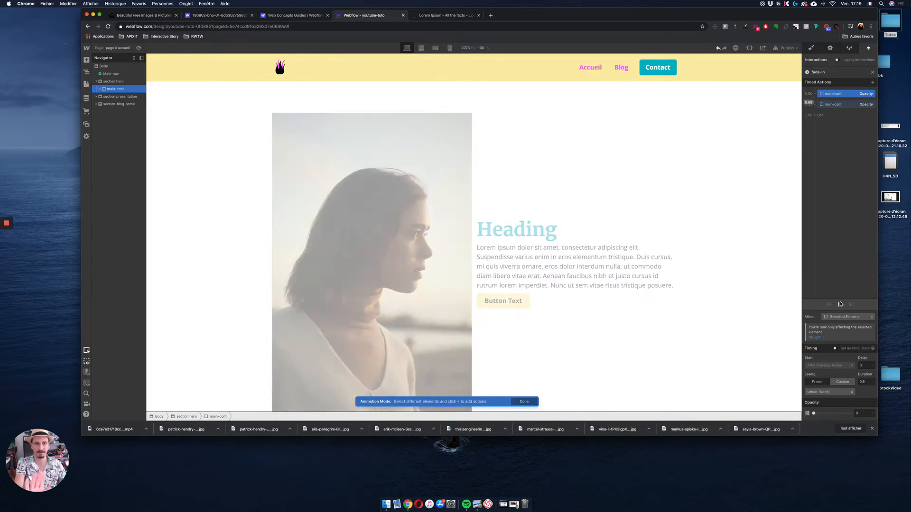
{"action": "left_click", "coordinate": [835, 349]}
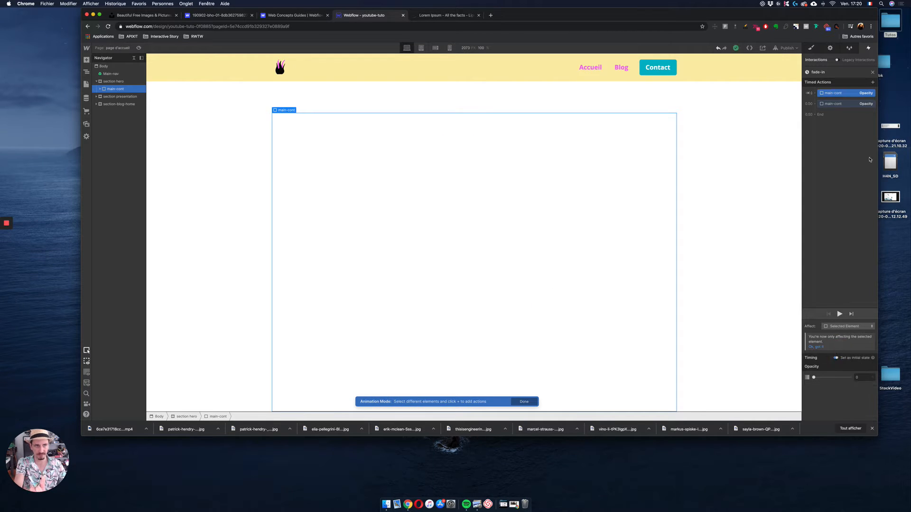
Set the second opacity action's duration to 2 seconds and its easing to Ease Out, and play the animation.
{"action": "left_click", "coordinate": [836, 104]}
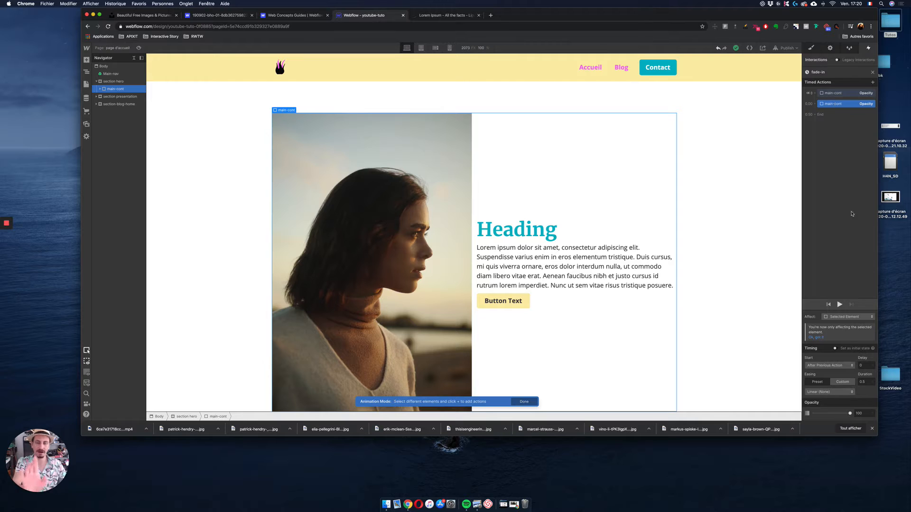
{"action": "left_click", "coordinate": [869, 382]}
{"action": "key", "text": "super+a"}
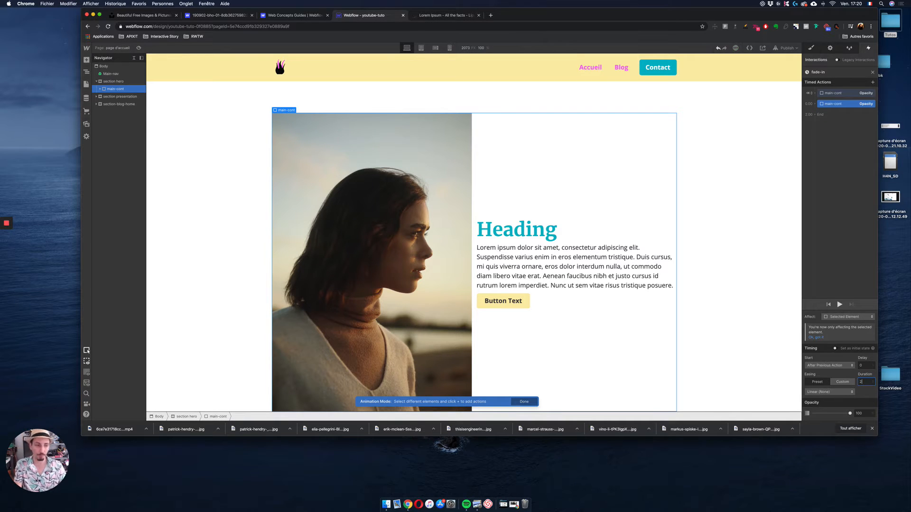
{"action": "left_click", "coordinate": [843, 392]}
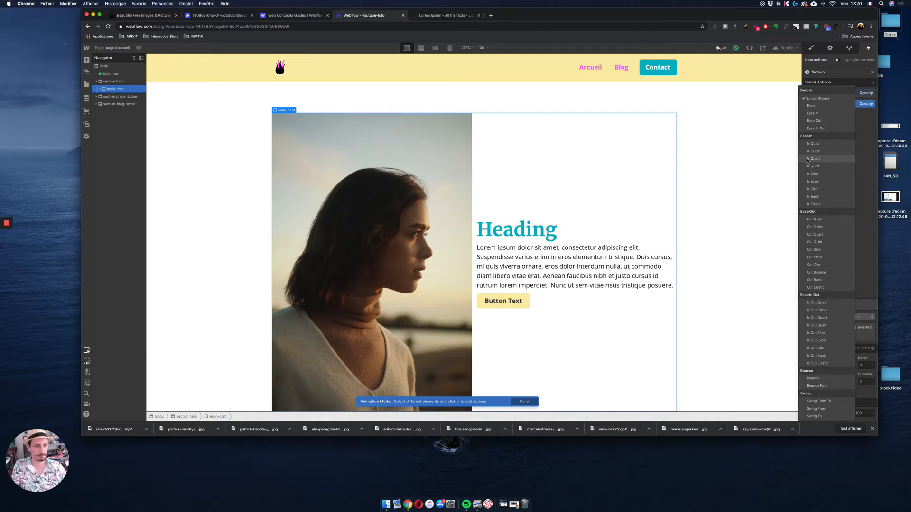
{"action": "left_click", "coordinate": [822, 121]}
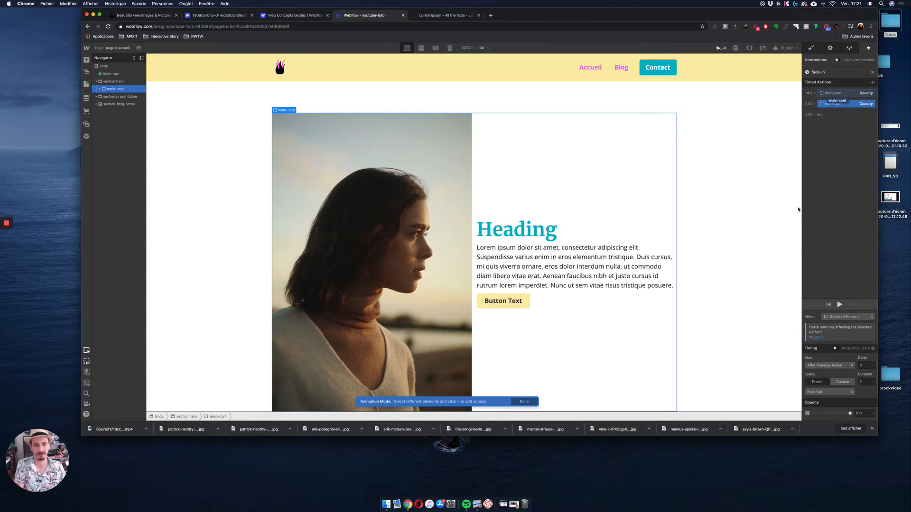
{"action": "left_click", "coordinate": [840, 305]}
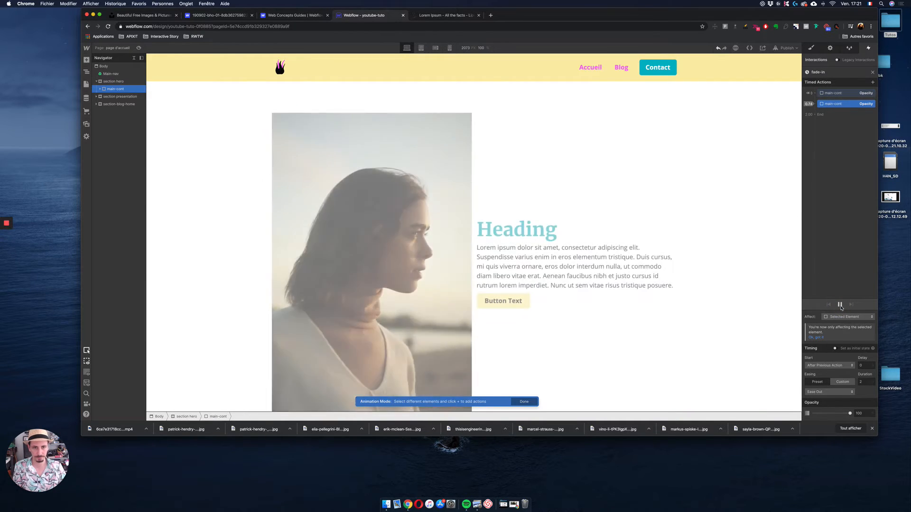
Play the main-cont fade-in and check its page load effect in preview mode, returning to the design view.
{"action": "left_click", "coordinate": [840, 306]}
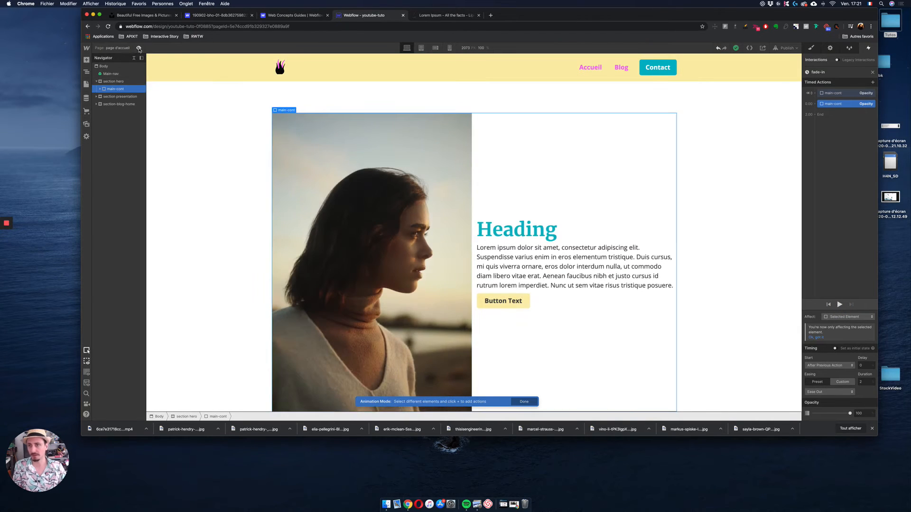
{"action": "left_click", "coordinate": [139, 48]}
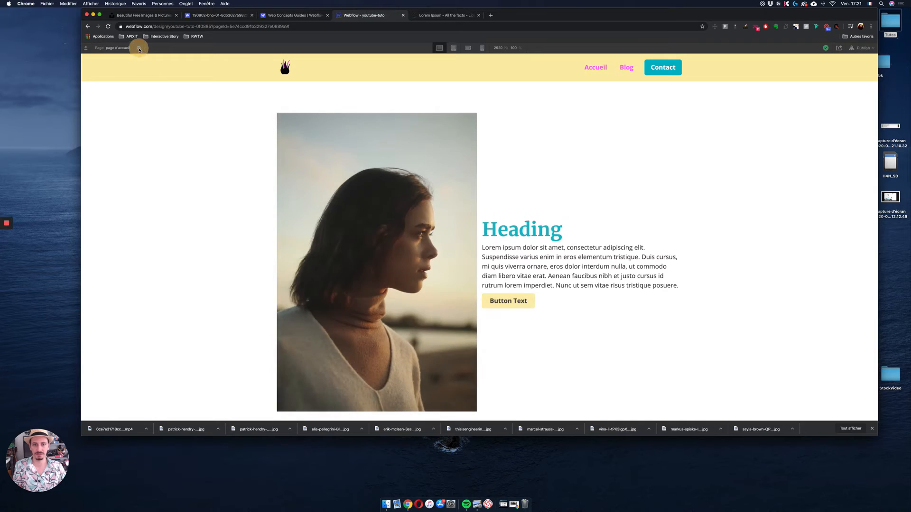
{"action": "left_click", "coordinate": [138, 48]}
{"action": "left_click", "coordinate": [139, 48]}
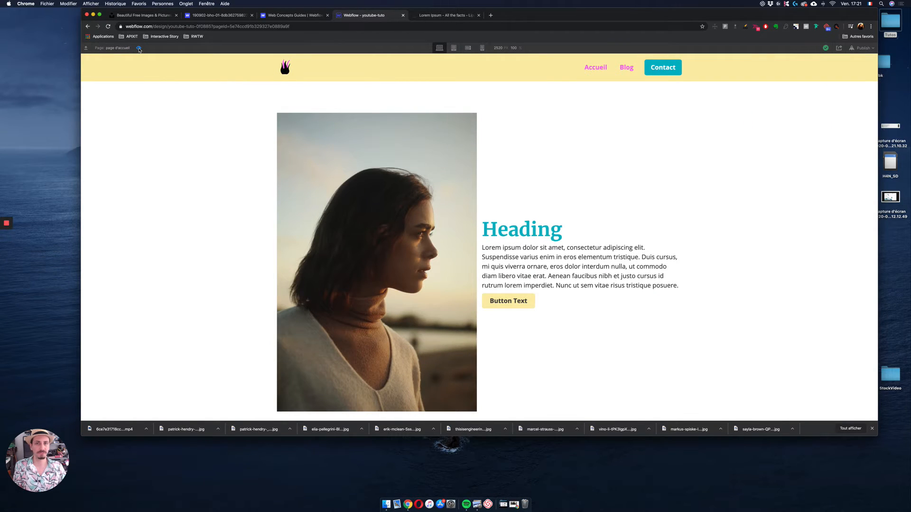
{"action": "left_click", "coordinate": [139, 48]}
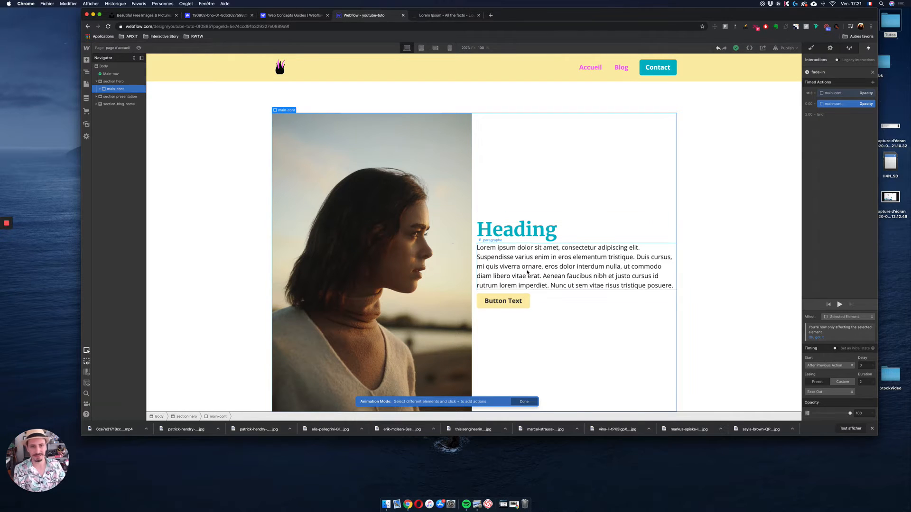
Remove both main-cont opacity actions and add a 0% opacity action for the hero grid's image as its initial state.
{"action": "left_click", "coordinate": [854, 96]}
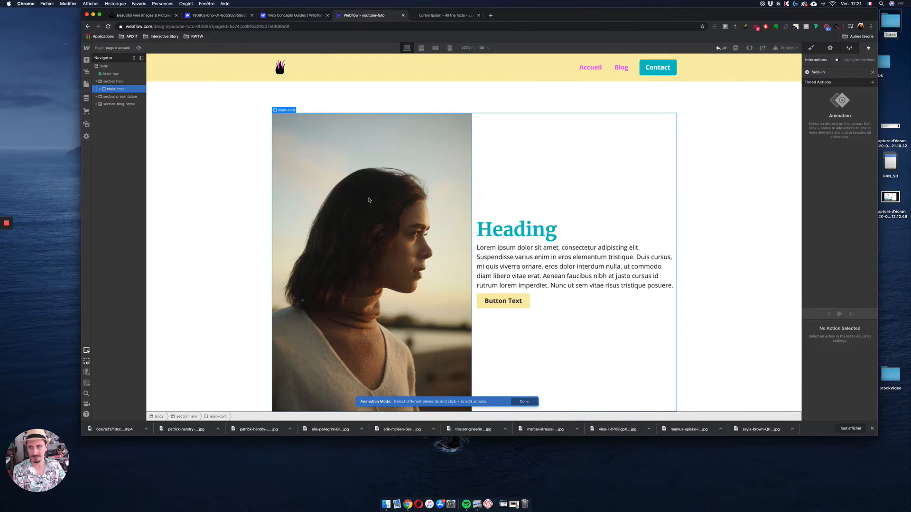
{"action": "left_click", "coordinate": [98, 89]}
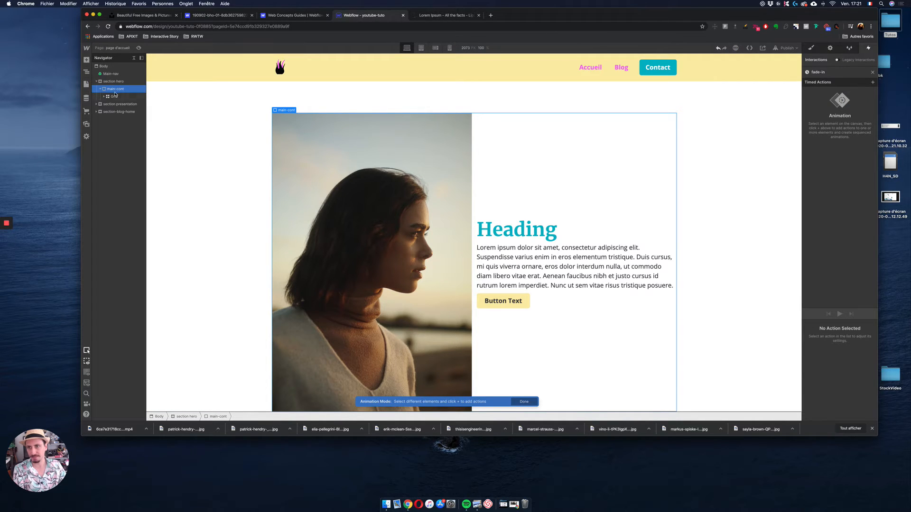
{"action": "left_click", "coordinate": [103, 97]}
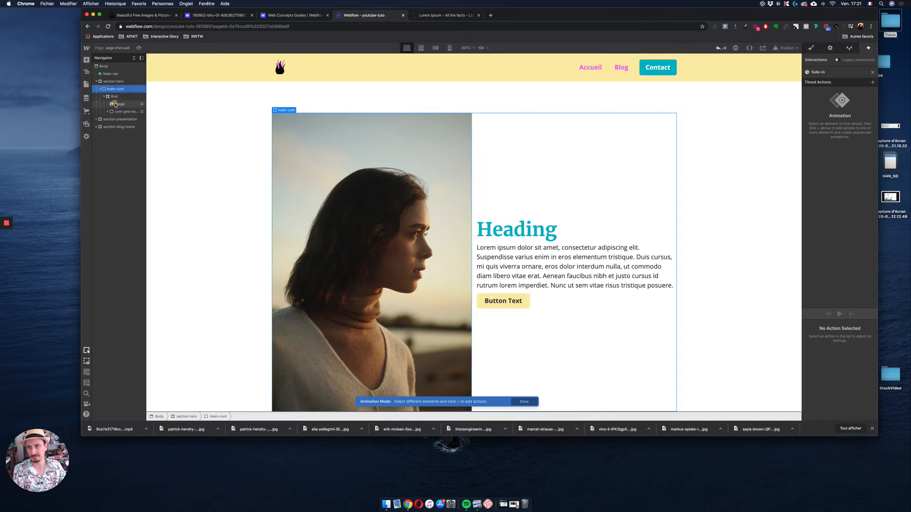
{"action": "left_click", "coordinate": [118, 104]}
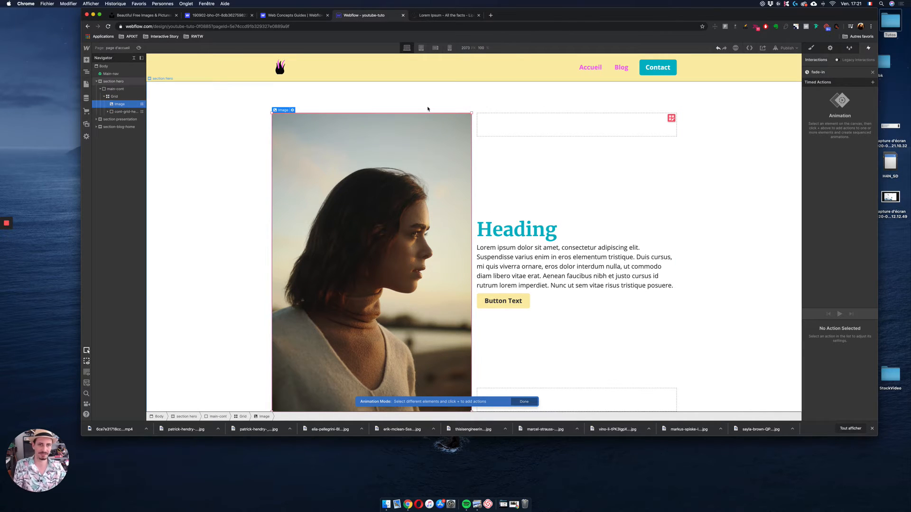
{"action": "left_click", "coordinate": [872, 83]}
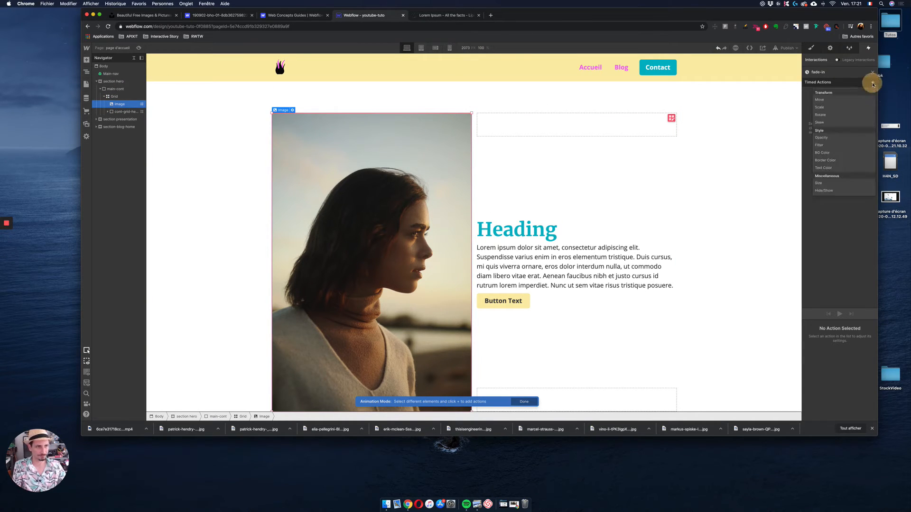
{"action": "left_click", "coordinate": [831, 139]}
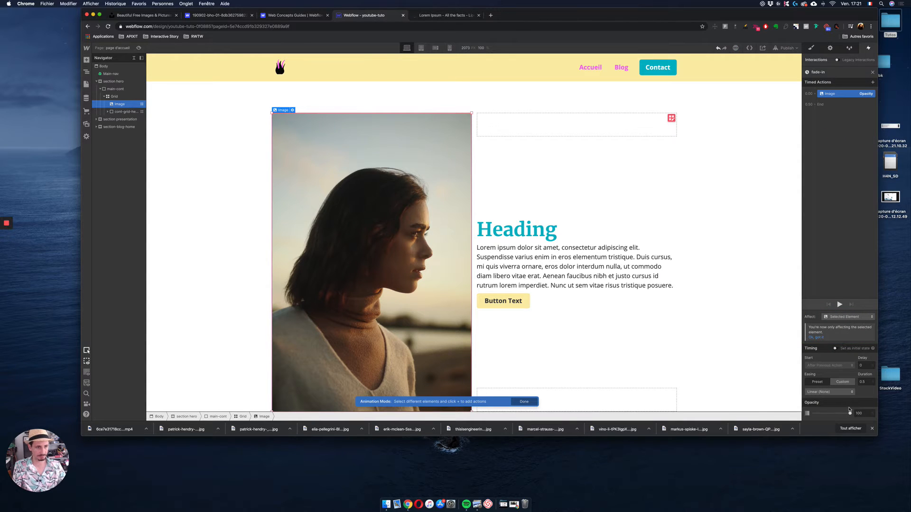
{"action": "left_click_drag", "start_coordinate": [850, 412], "coordinate": [789, 414]}
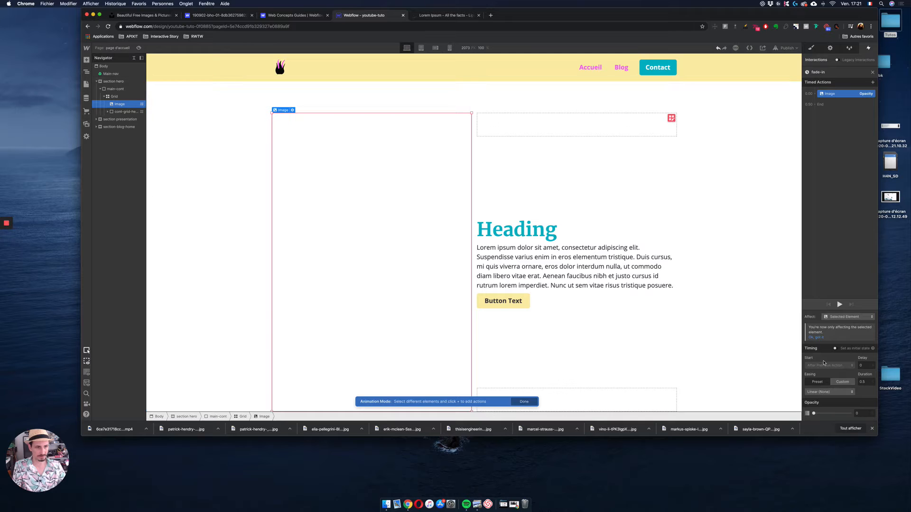
{"action": "left_click", "coordinate": [836, 348]}
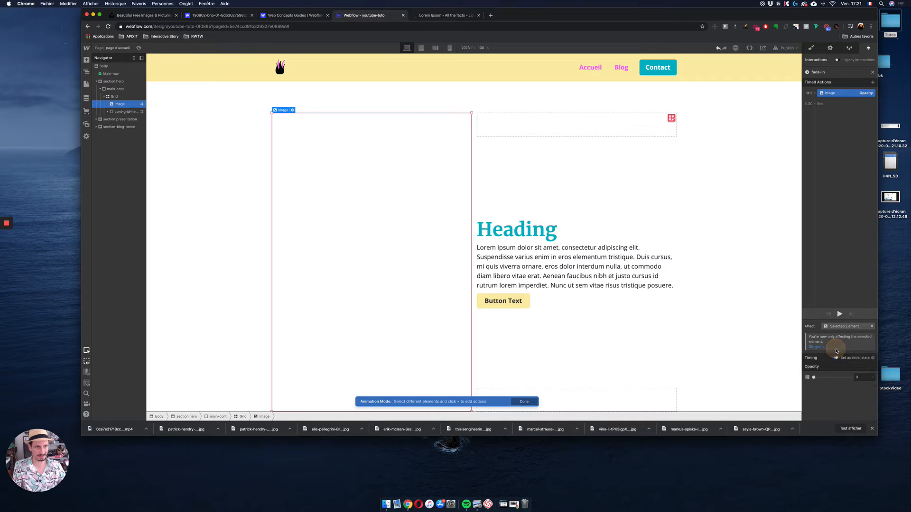
Add a second opacity action at 100% for the image after the initial state, with a duration of 2 seconds.
{"action": "left_click", "coordinate": [817, 105]}
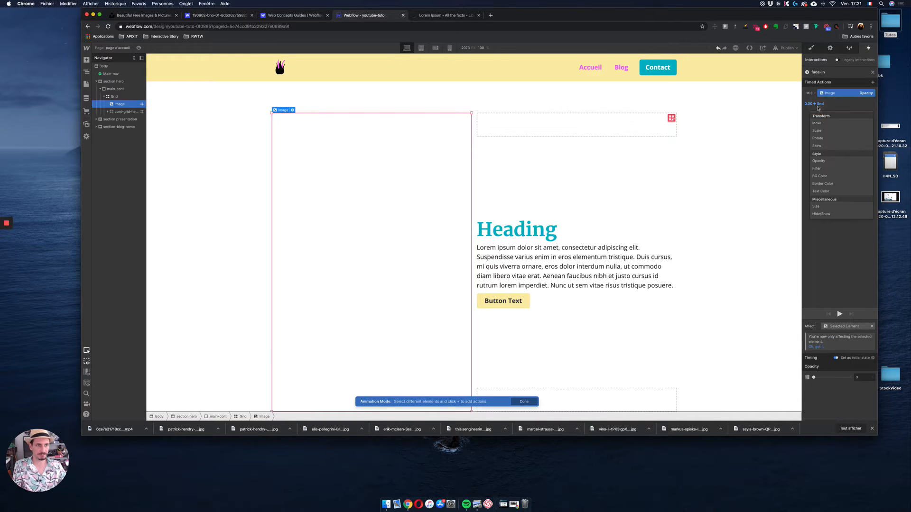
{"action": "left_click", "coordinate": [828, 162]}
{"action": "left_click", "coordinate": [843, 95]}
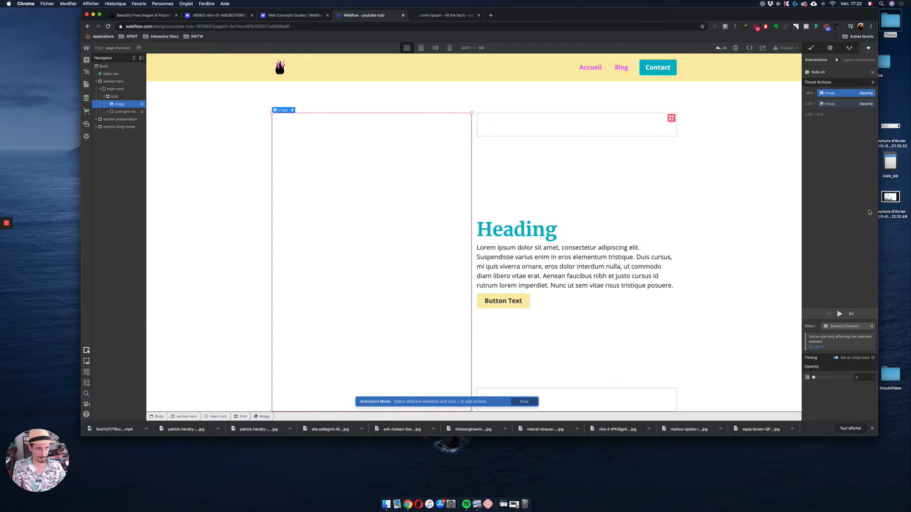
{"action": "left_click", "coordinate": [836, 103]}
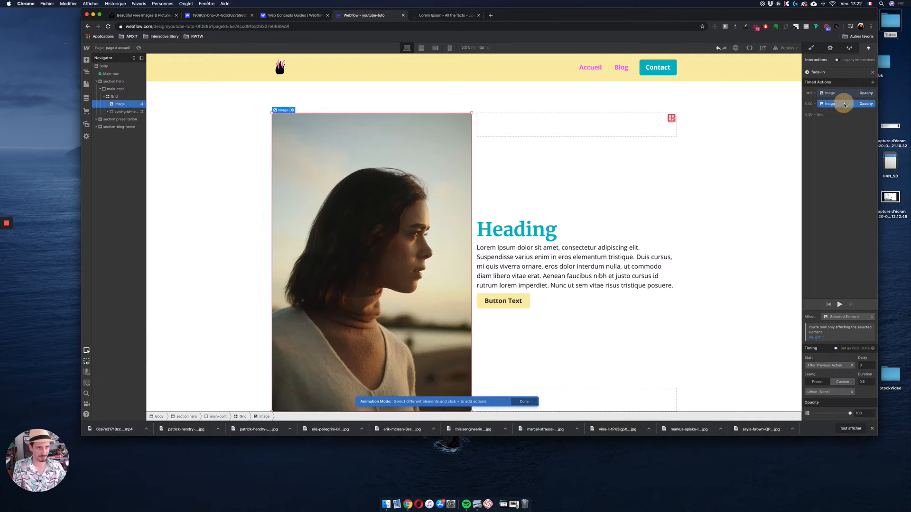
{"action": "left_click", "coordinate": [866, 384]}
{"action": "left_click", "coordinate": [859, 383]}
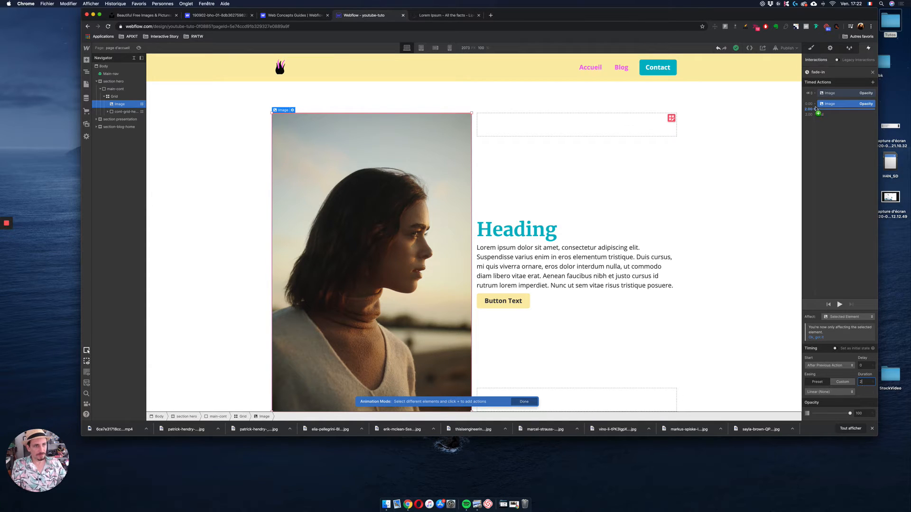
Add a 0% opacity action for the H1 heading alongside the image's initial state.
{"action": "left_click", "coordinate": [539, 234]}
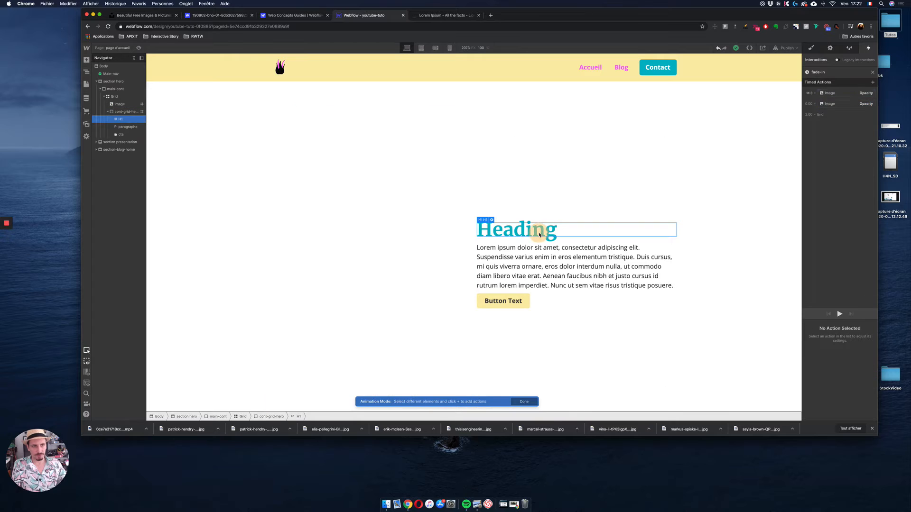
{"action": "left_click", "coordinate": [815, 94]}
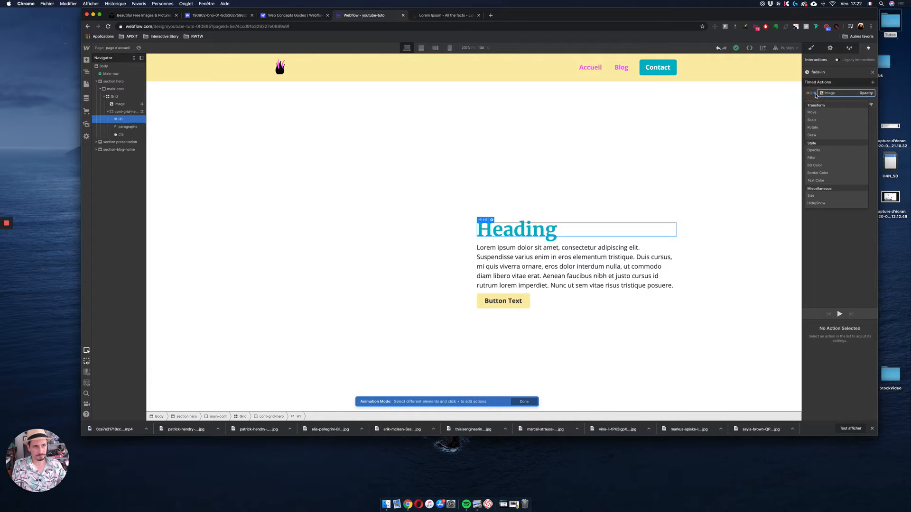
{"action": "left_click", "coordinate": [816, 151]}
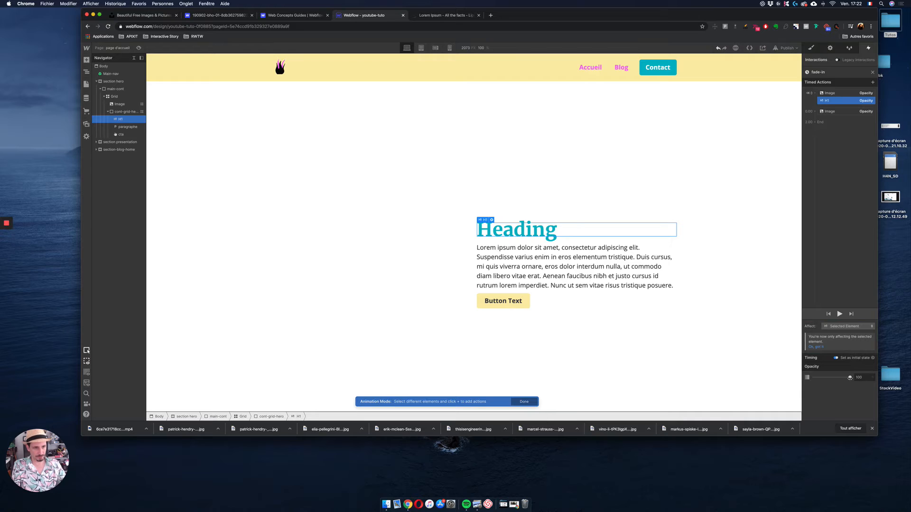
{"action": "left_click_drag", "start_coordinate": [850, 378], "coordinate": [752, 377]}
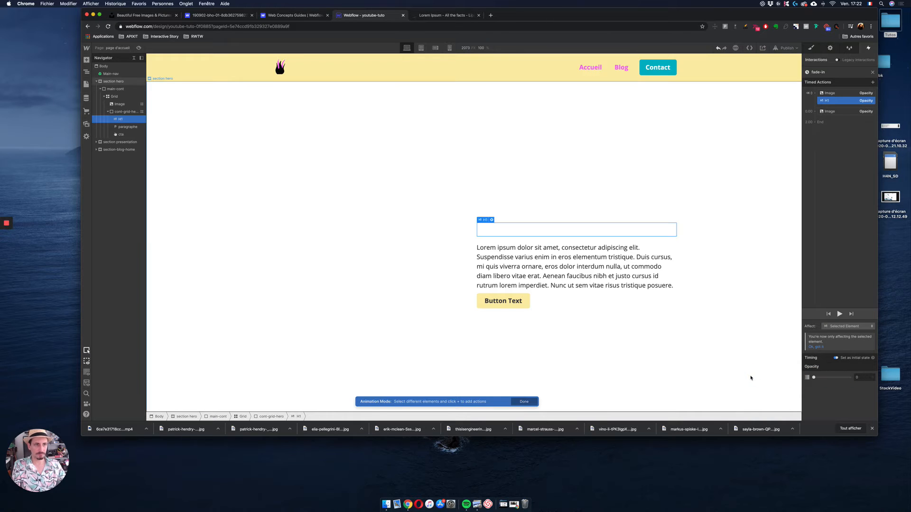
Add a 100% opacity action for the H1 with the image's second action, lasting 2.5 seconds with Ease Out easing.
{"action": "left_click", "coordinate": [814, 111]}
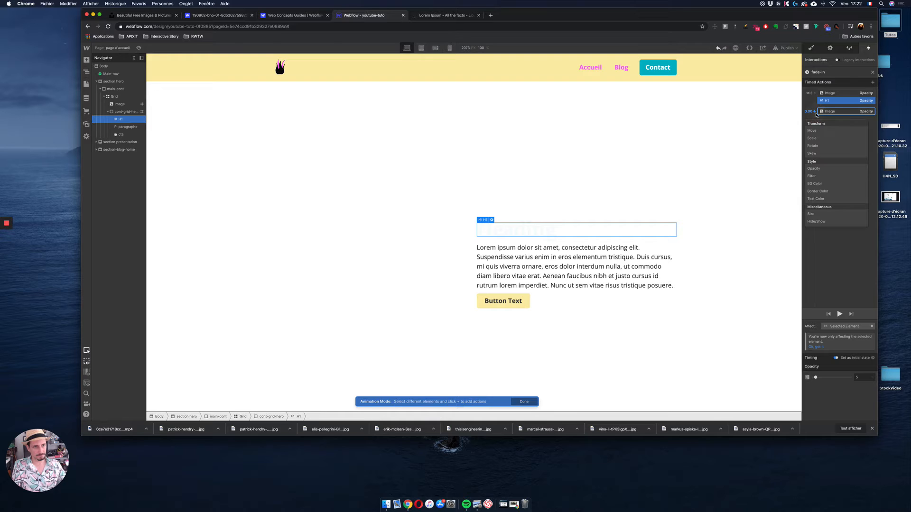
{"action": "left_click", "coordinate": [822, 169]}
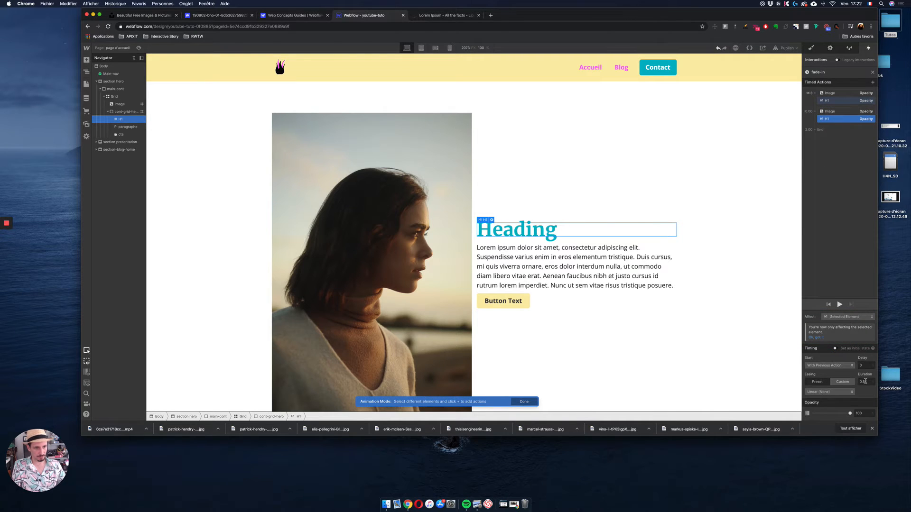
{"action": "left_click_drag", "start_coordinate": [865, 381], "coordinate": [857, 382]}
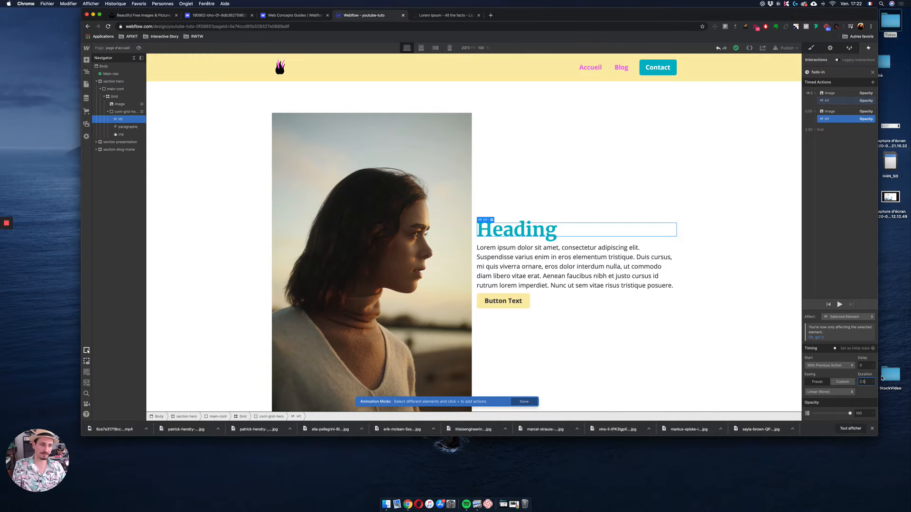
{"action": "left_click", "coordinate": [845, 394]}
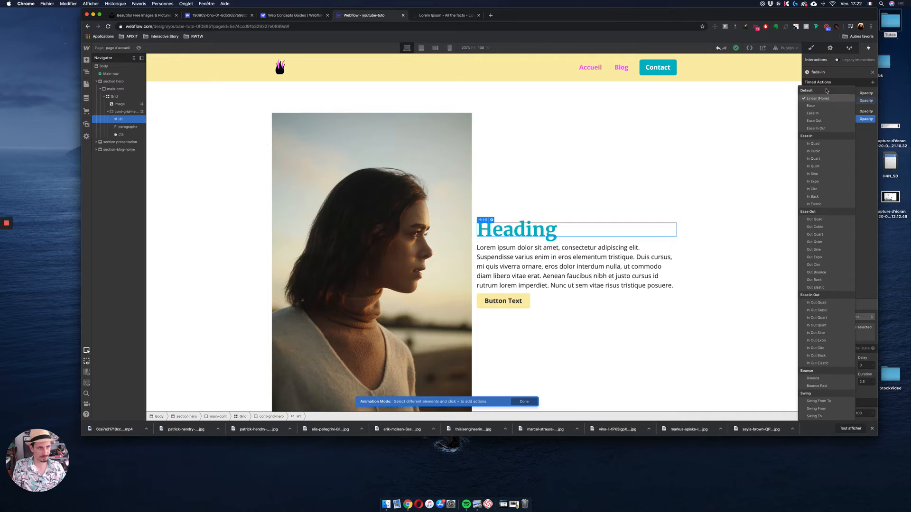
{"action": "left_click", "coordinate": [827, 123]}
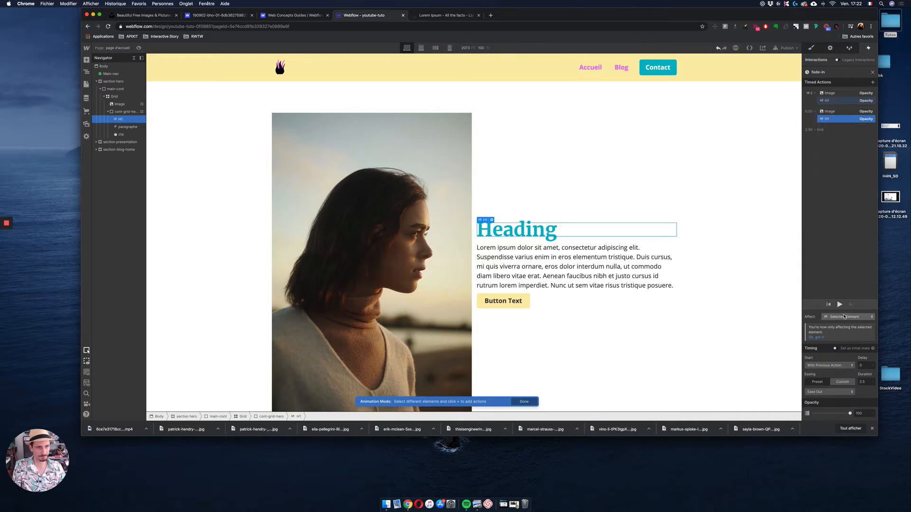
Set the easing of the image's second opacity action to Ease Out and play the animation.
{"action": "left_click", "coordinate": [834, 111]}
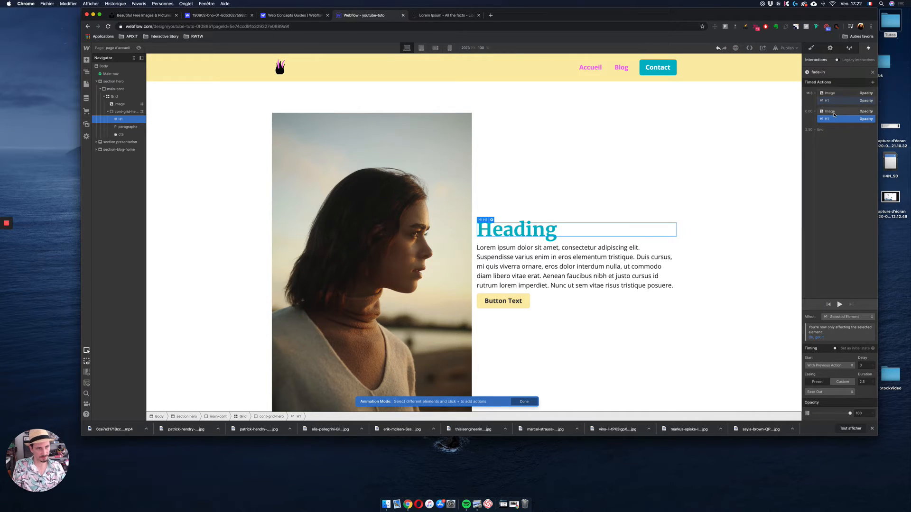
{"action": "left_click", "coordinate": [828, 392]}
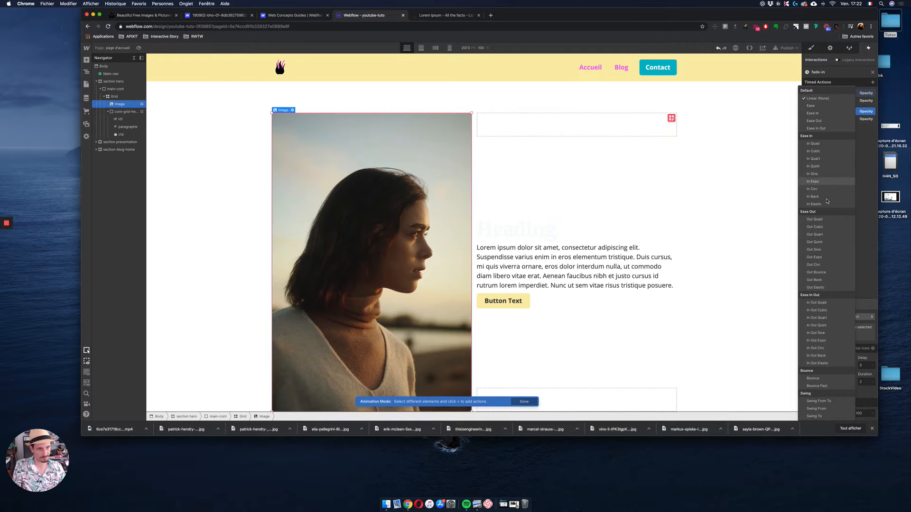
{"action": "left_click", "coordinate": [822, 122]}
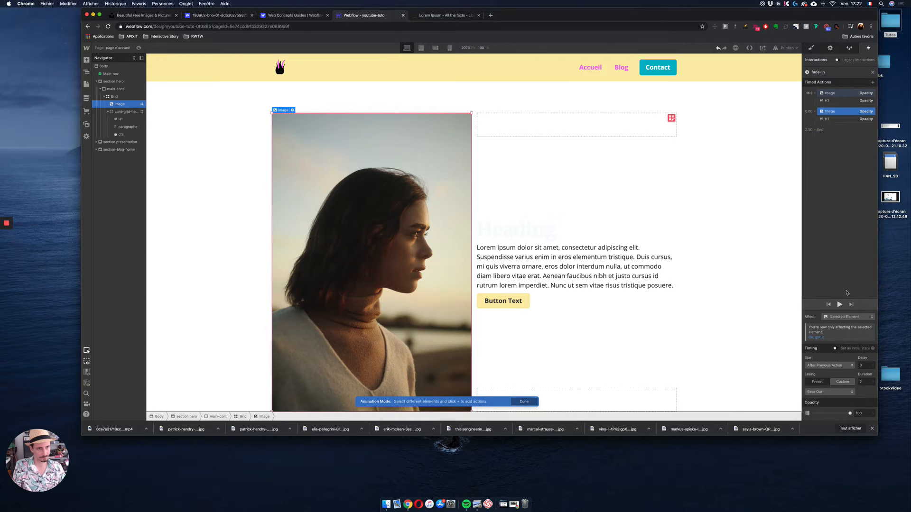
{"action": "left_click", "coordinate": [840, 304]}
{"action": "left_click", "coordinate": [839, 304]}
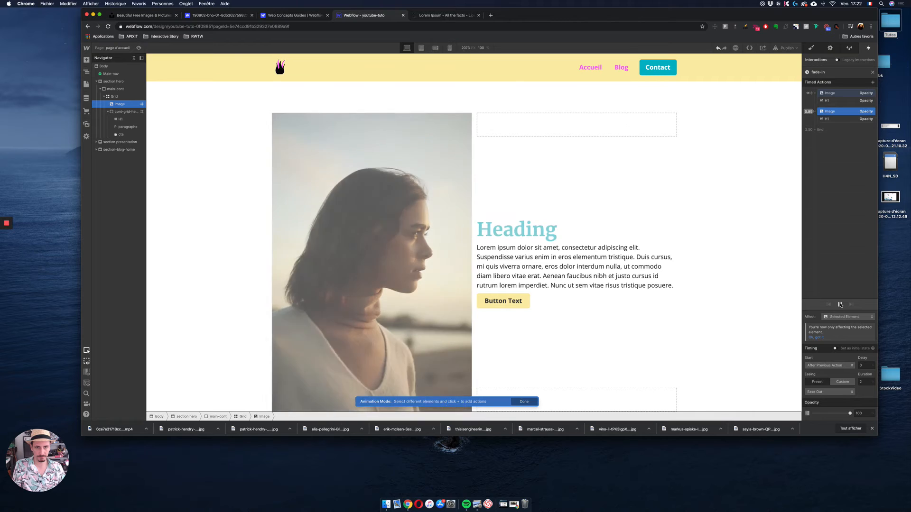
Set the opacity of the H1's initial state action to 0%.
{"action": "left_click", "coordinate": [839, 100]}
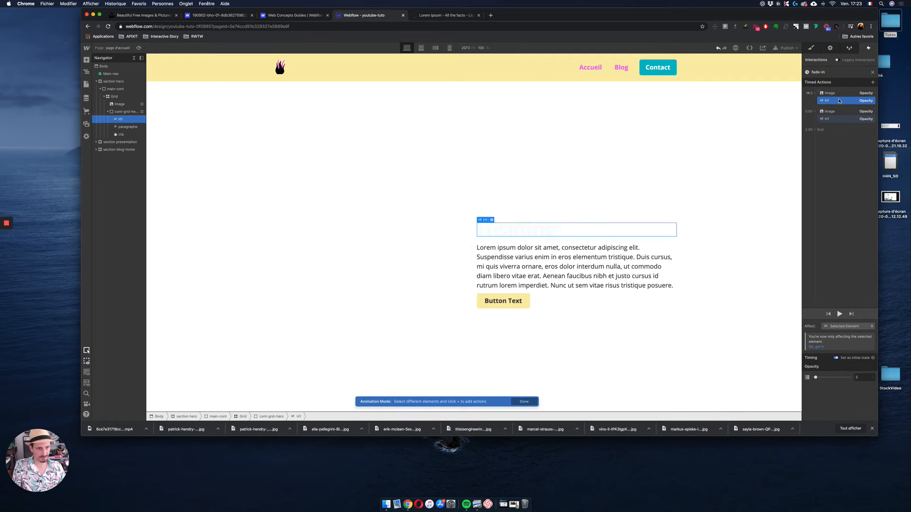
{"action": "left_click_drag", "start_coordinate": [816, 378], "coordinate": [813, 378]}
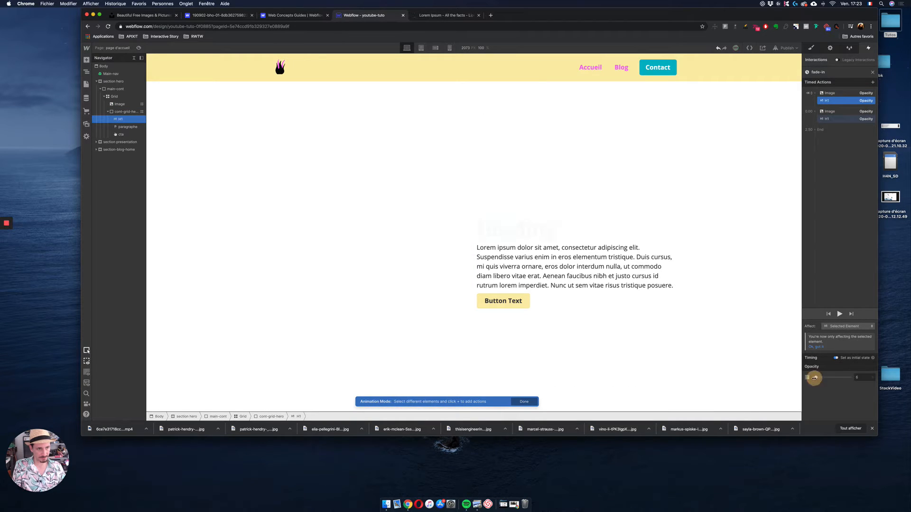
{"action": "left_click", "coordinate": [836, 112]}
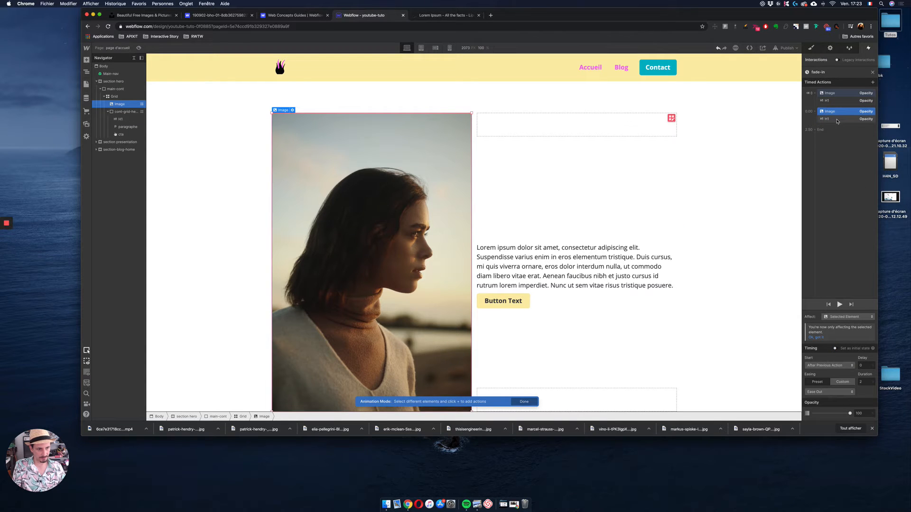
Set the duration of the H1's second opacity action to 3 seconds.
{"action": "left_click", "coordinate": [837, 119]}
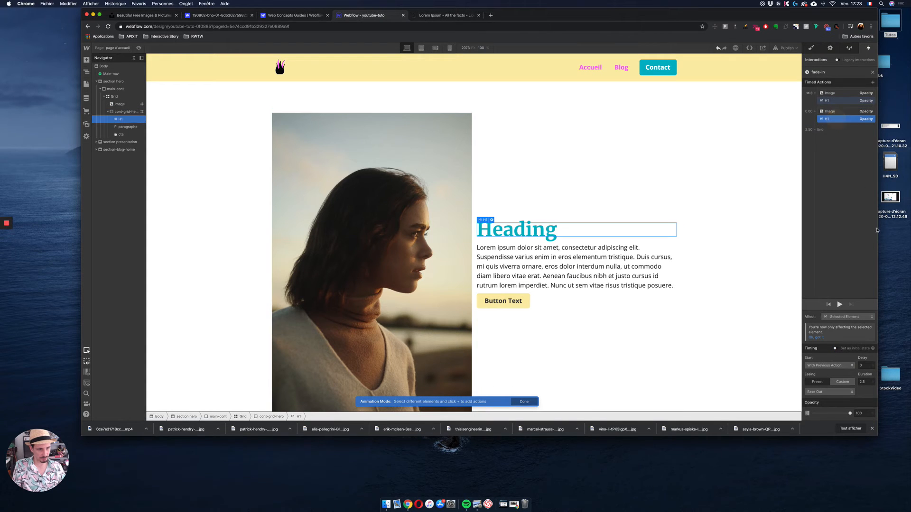
{"action": "left_click", "coordinate": [867, 382]}
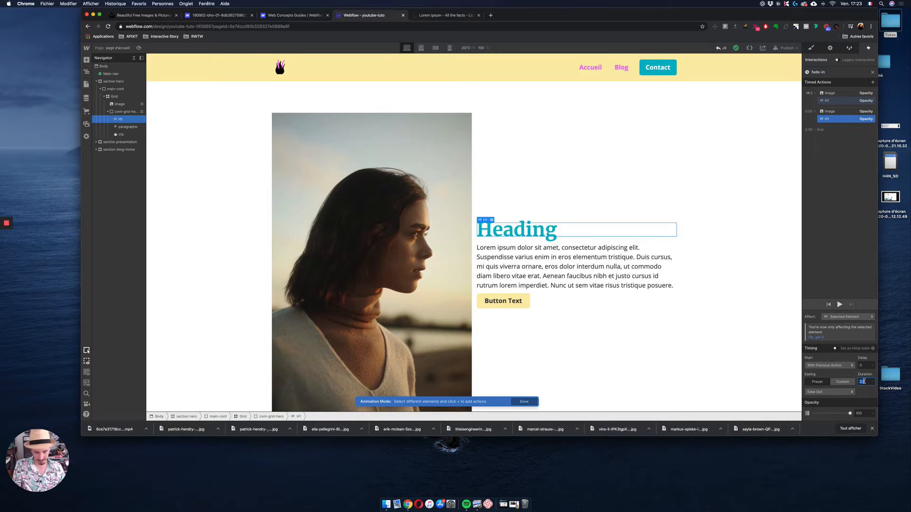
{"action": "type", "text": "3"}
Try starting the H1's second opacity action After Previous Action and play the animation.
{"action": "left_click", "coordinate": [844, 369]}
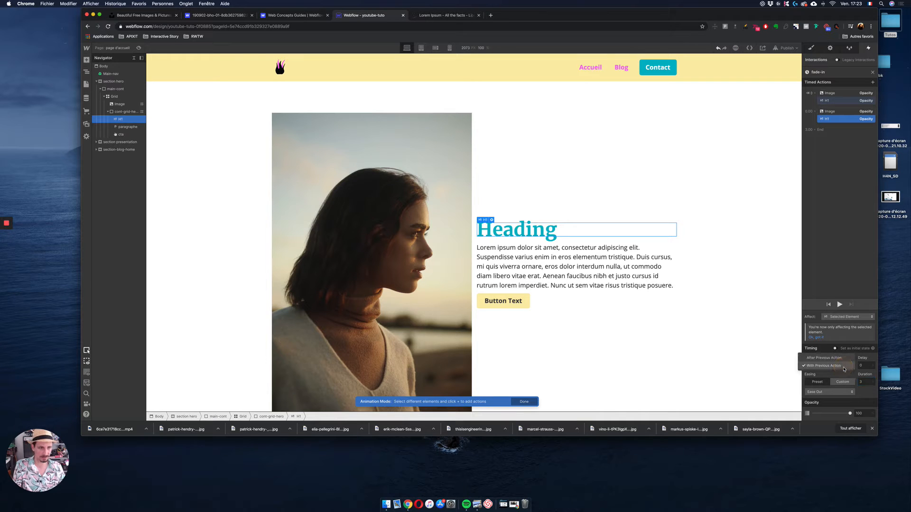
{"action": "left_click", "coordinate": [843, 359]}
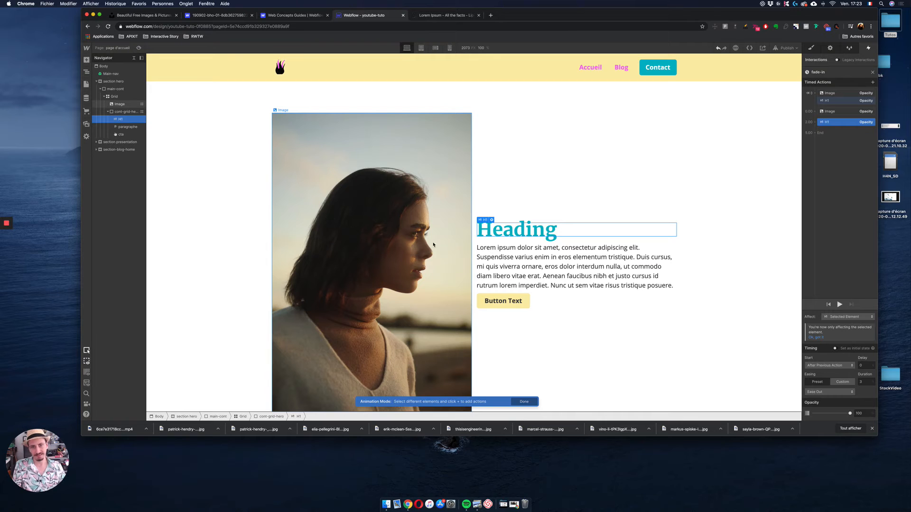
{"action": "left_click", "coordinate": [841, 305]}
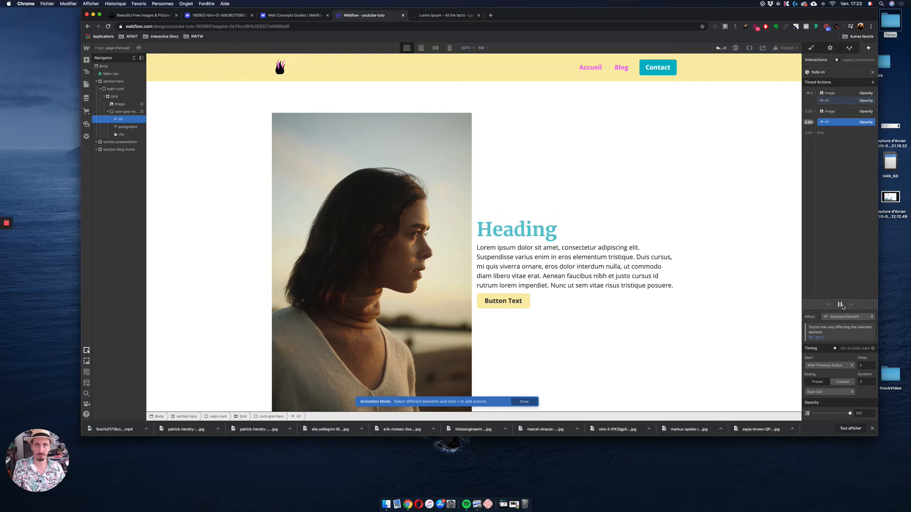
Restore the H1's second opacity action to start With Previous Action and replay the animation.
{"action": "left_click", "coordinate": [835, 366]}
{"action": "left_click", "coordinate": [830, 358]}
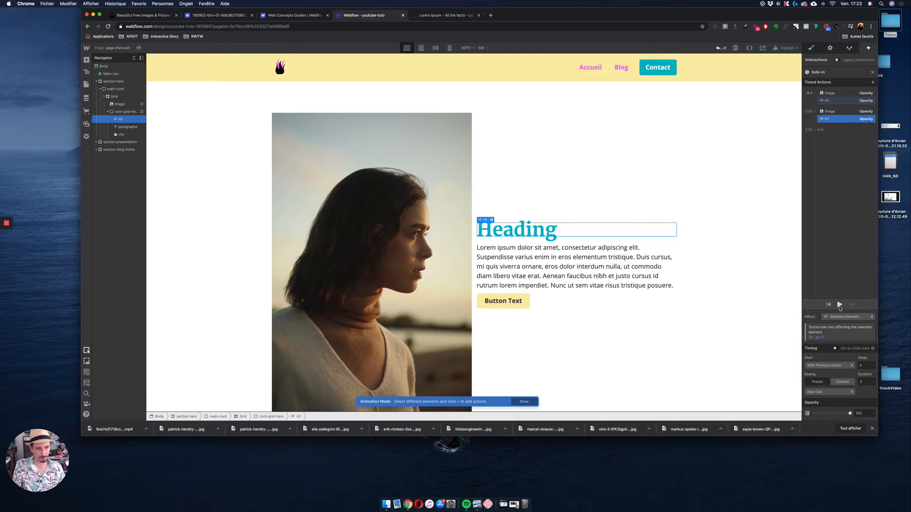
{"action": "left_click", "coordinate": [839, 305]}
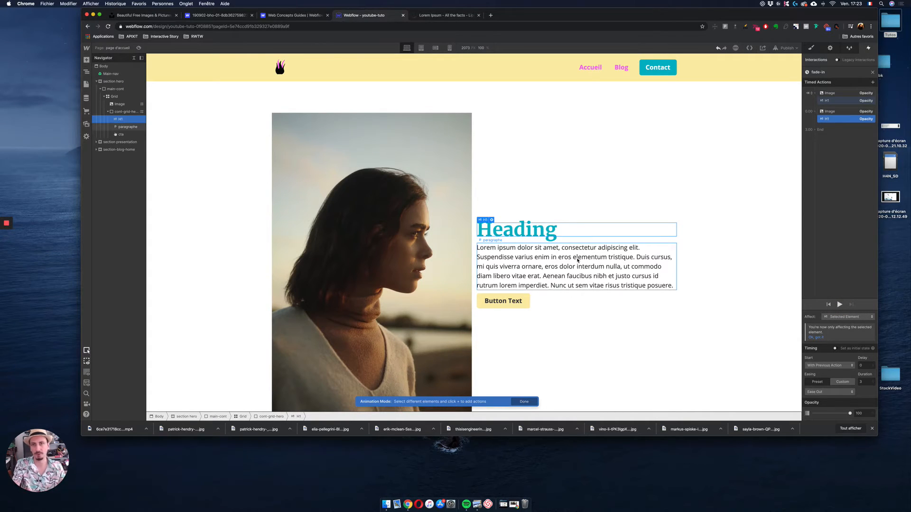
Add an initial-state opacity action of 0% for the hero paragraph alongside the image's initial state.
{"action": "left_click", "coordinate": [549, 260]}
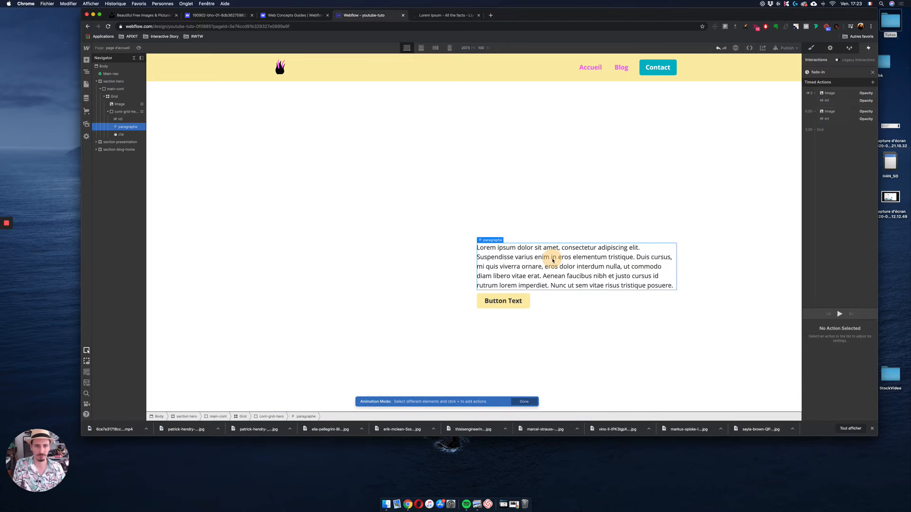
{"action": "left_click", "coordinate": [815, 93]}
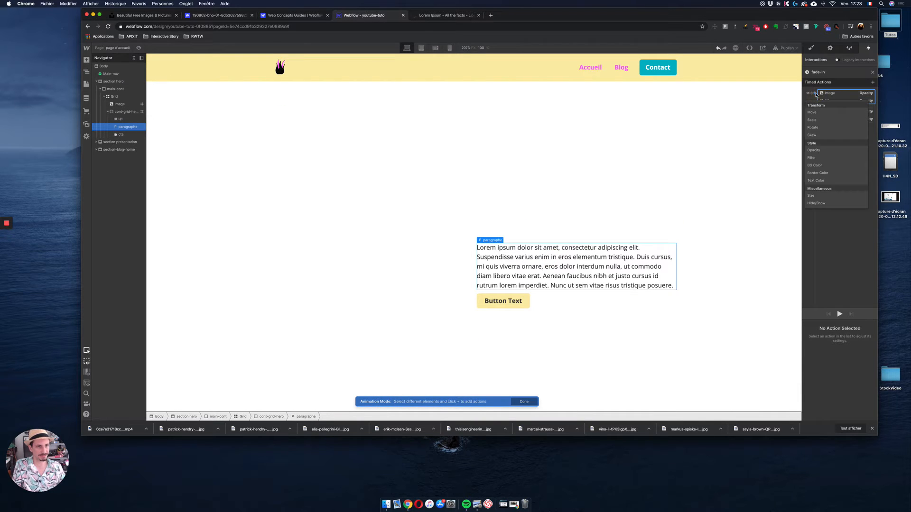
{"action": "left_click", "coordinate": [820, 150]}
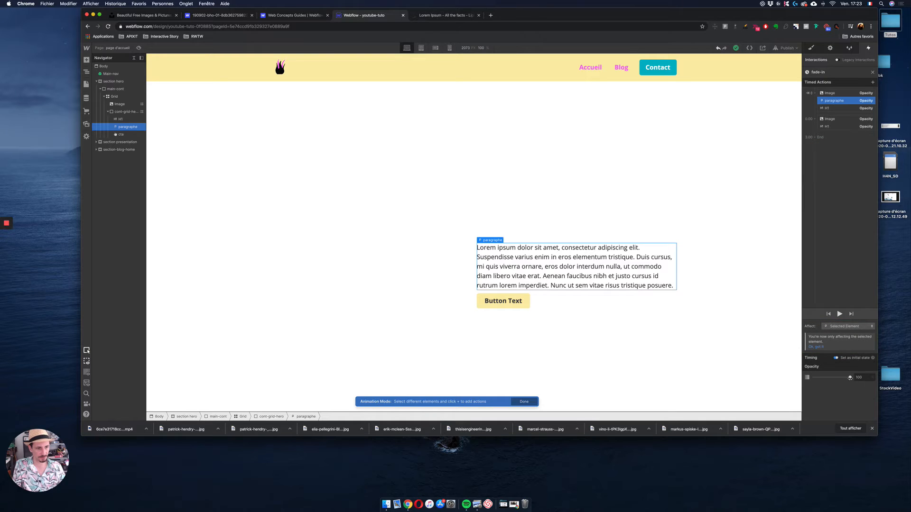
{"action": "left_click_drag", "start_coordinate": [850, 378], "coordinate": [806, 376]}
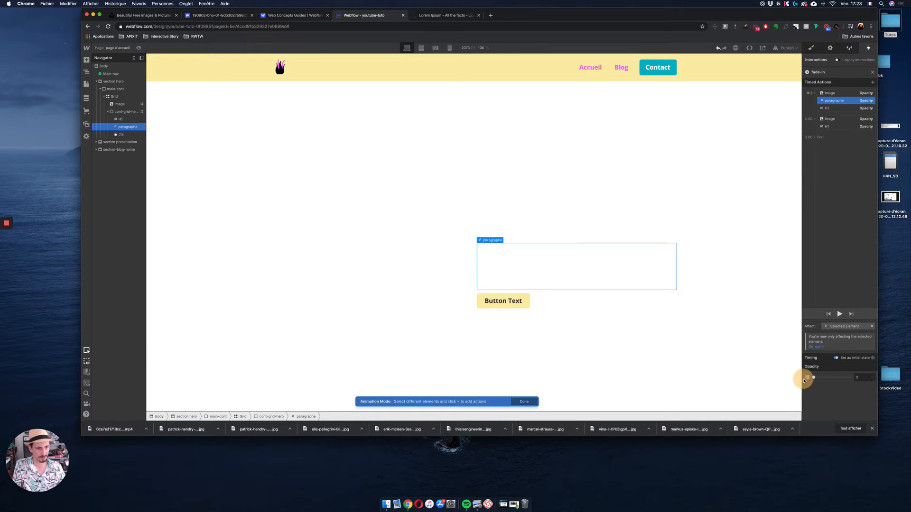
Add a 100% opacity action for the paragraph with the image's second action, using Ease Out easing and a 4-second duration.
{"action": "left_click", "coordinate": [814, 120]}
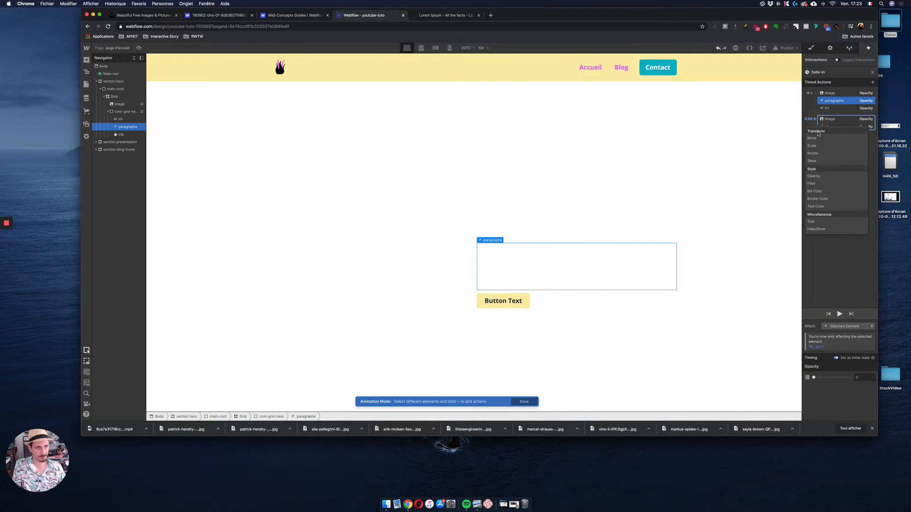
{"action": "left_click", "coordinate": [829, 177]}
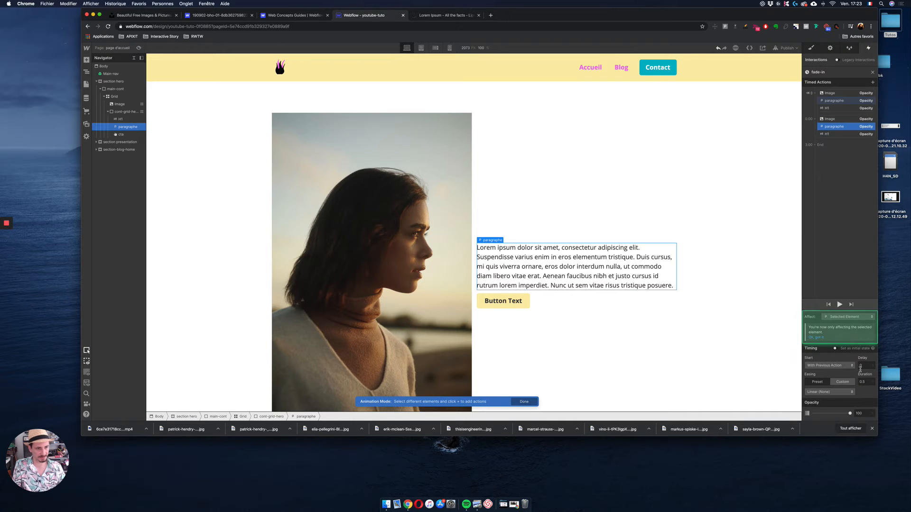
{"action": "left_click", "coordinate": [830, 392]}
{"action": "left_click", "coordinate": [819, 121]}
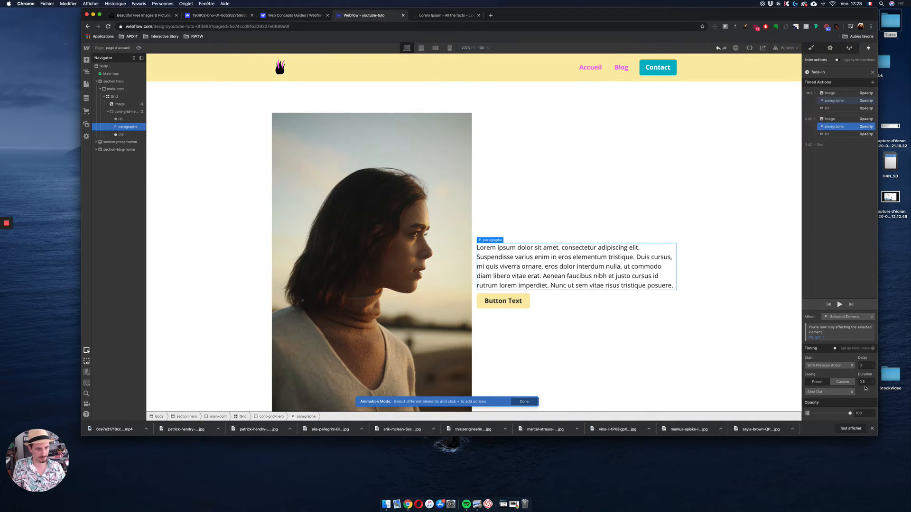
{"action": "left_click", "coordinate": [863, 383]}
{"action": "key", "text": "super+a"}
{"action": "type", "text": "4"}
{"action": "key", "text": "Return"}
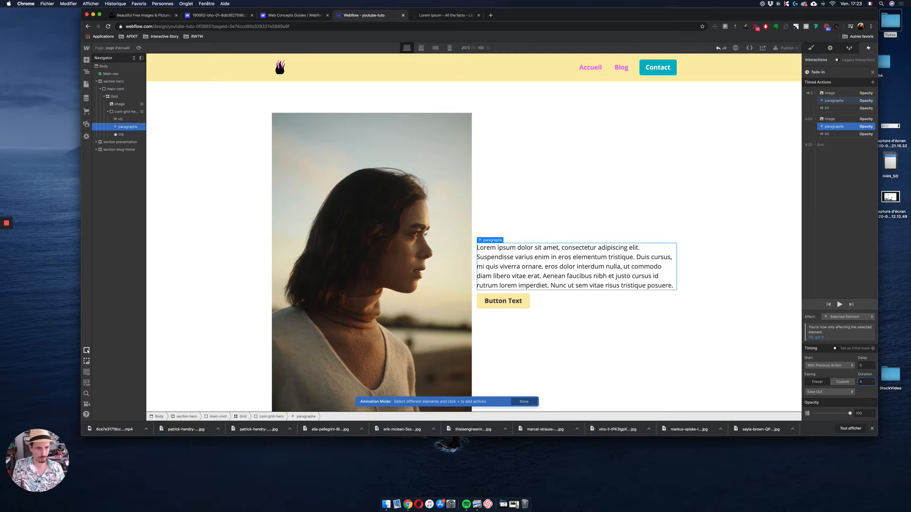
Add an initial-state opacity action of 0% for the cta button alongside the image's initial state.
{"action": "left_click", "coordinate": [527, 300]}
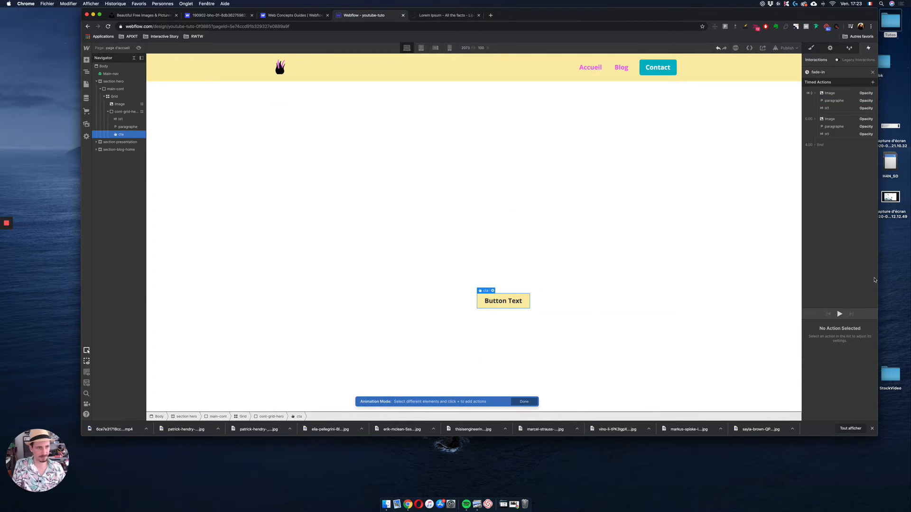
{"action": "left_click", "coordinate": [814, 93]}
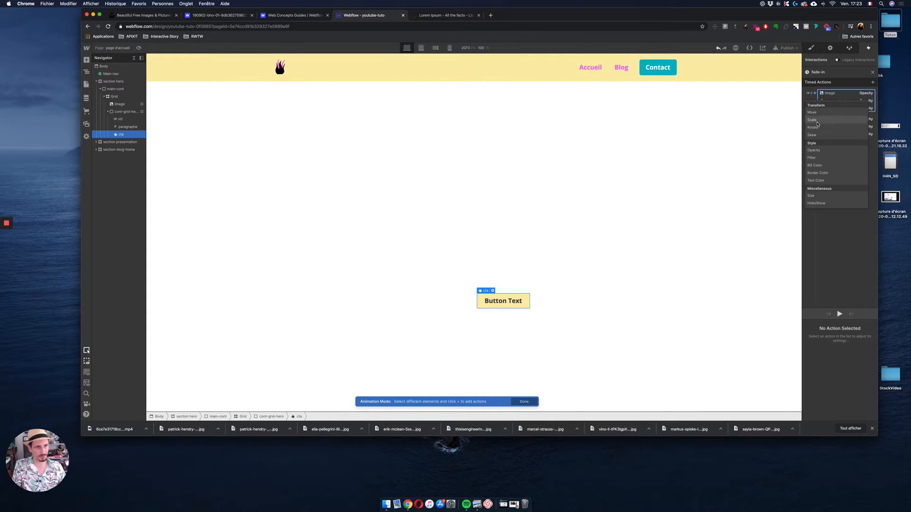
{"action": "left_click", "coordinate": [814, 150]}
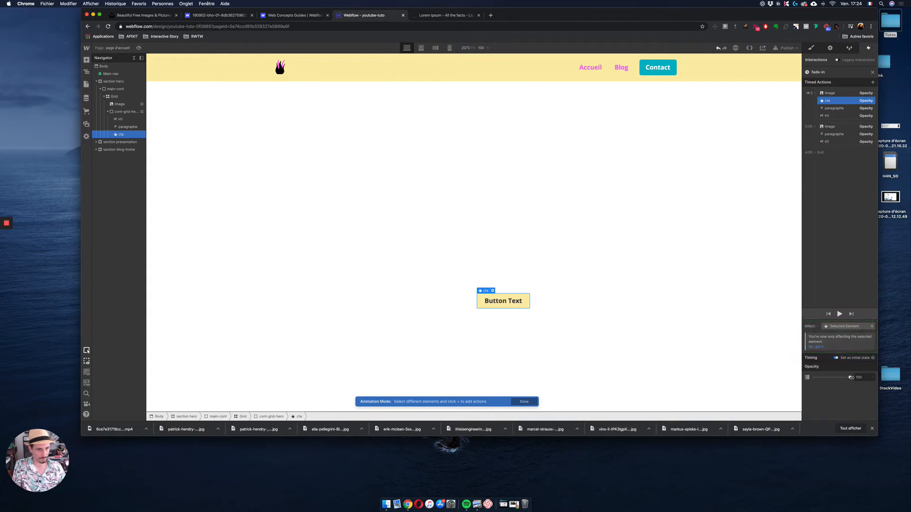
{"action": "left_click_drag", "start_coordinate": [850, 378], "coordinate": [771, 377]}
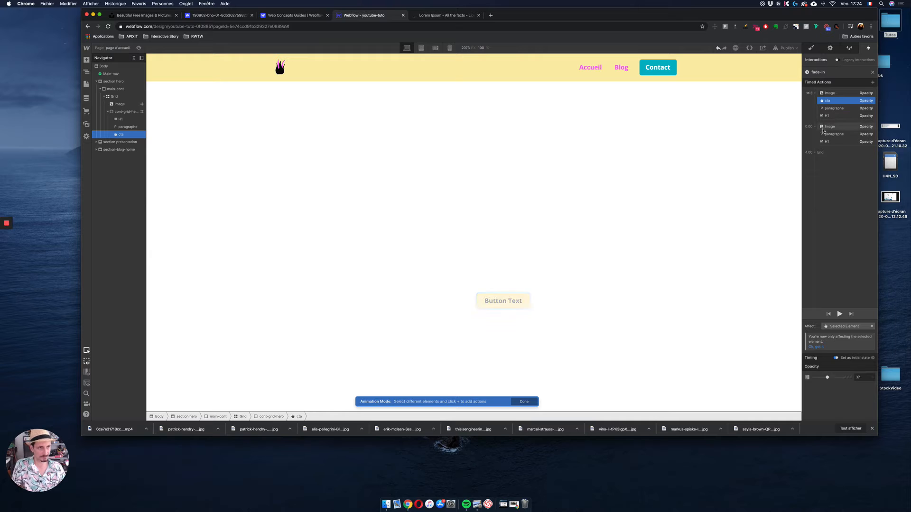
Add a 100% opacity action for the cta button with the image's second action, lasting 5 seconds with Ease Out easing.
{"action": "mouse_move", "coordinate": [815, 128]}
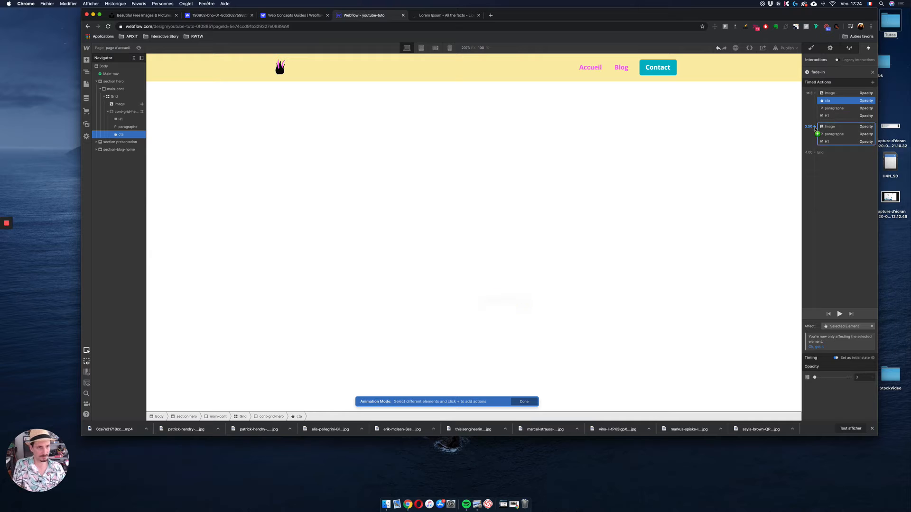
{"action": "left_click", "coordinate": [571, 363]}
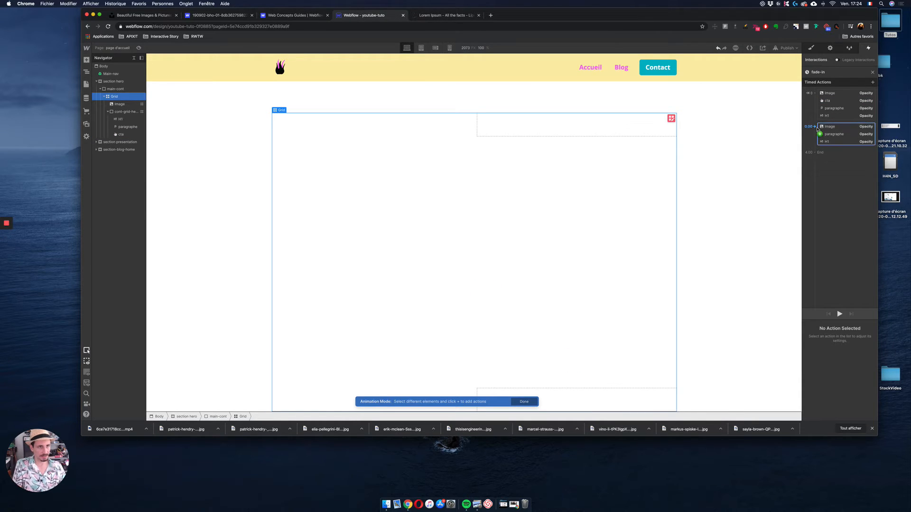
{"action": "left_click", "coordinate": [815, 127]}
{"action": "left_click", "coordinate": [121, 137]}
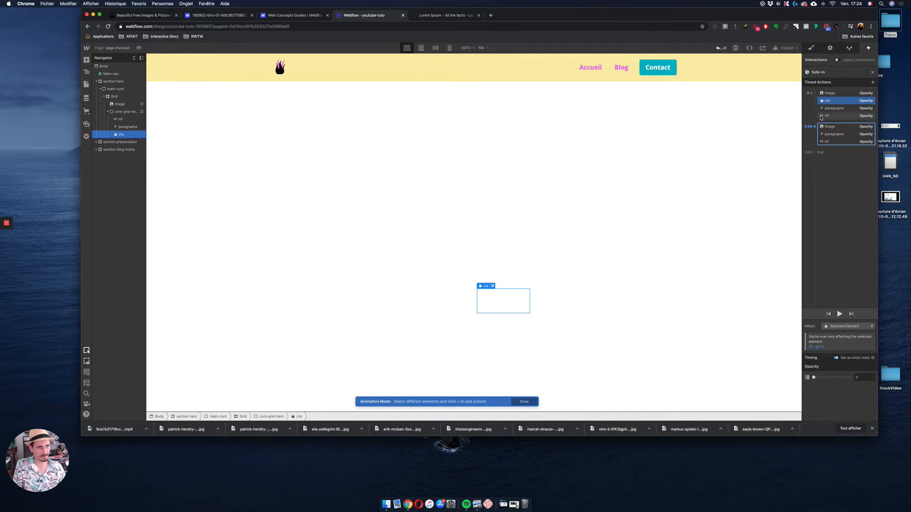
{"action": "left_click_drag", "start_coordinate": [815, 127], "coordinate": [828, 135]}
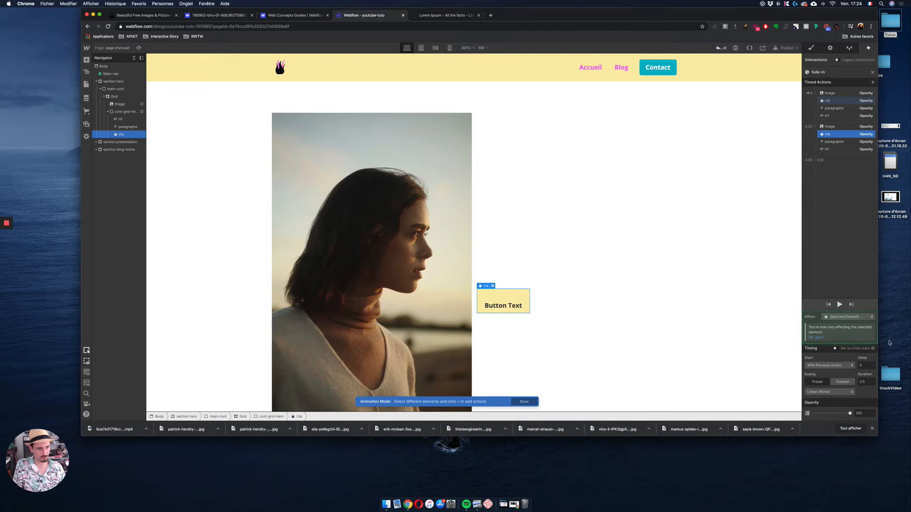
{"action": "left_click", "coordinate": [866, 383]}
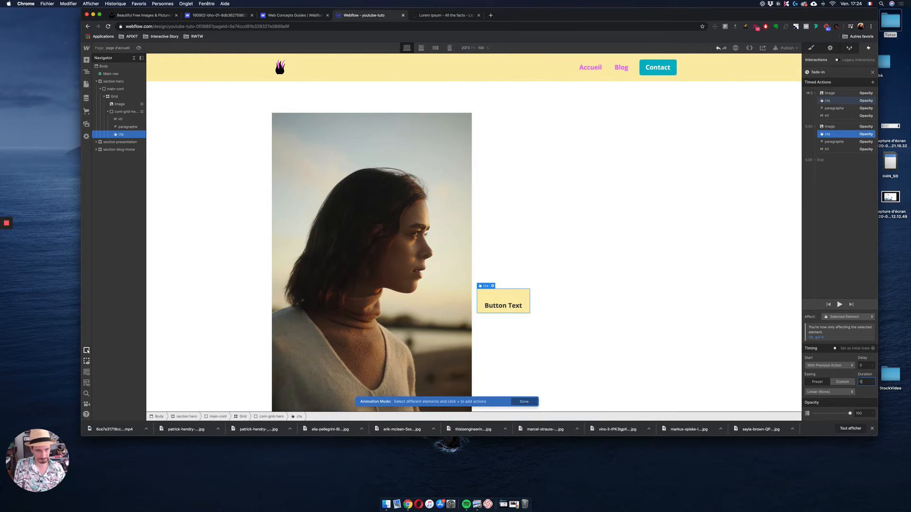
{"action": "type", "text": "5"}
{"action": "left_click", "coordinate": [845, 392]}
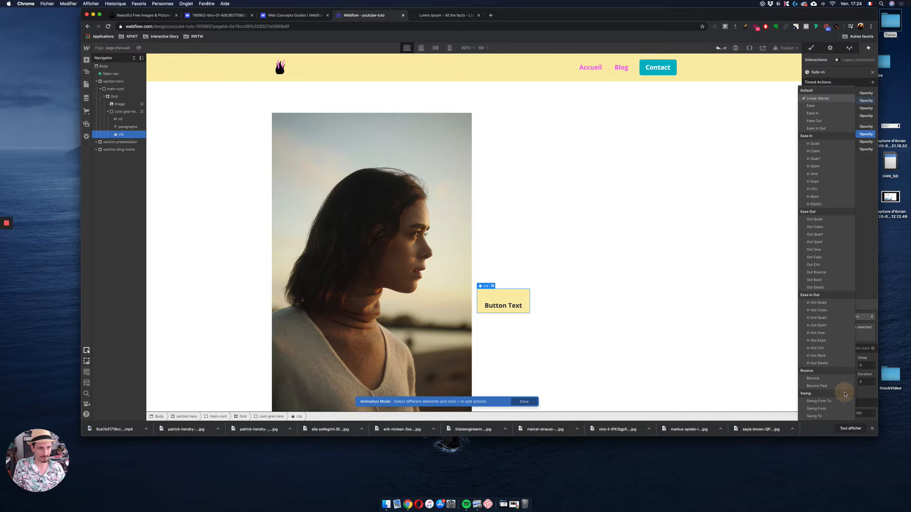
{"action": "left_click", "coordinate": [840, 121]}
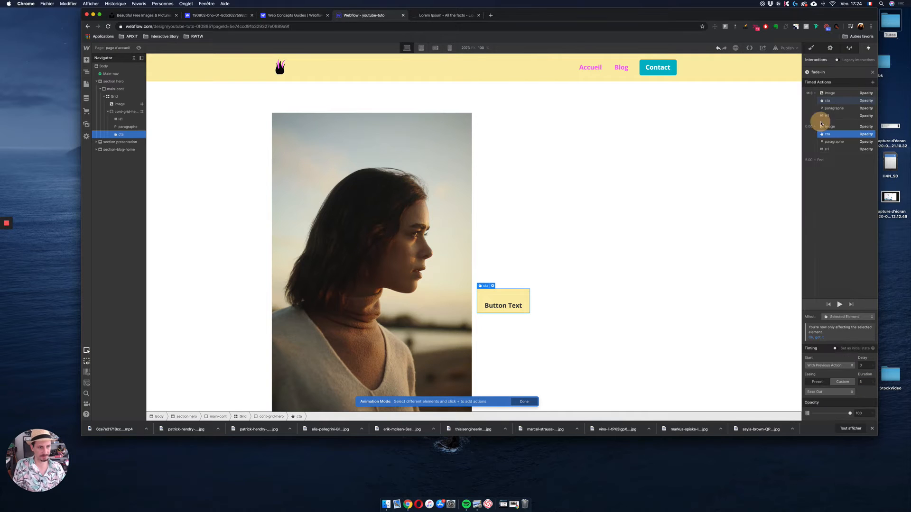
Try starting the image's second opacity action With Previous Action and play the animation.
{"action": "left_click", "coordinate": [848, 149]}
{"action": "left_click", "coordinate": [847, 142]}
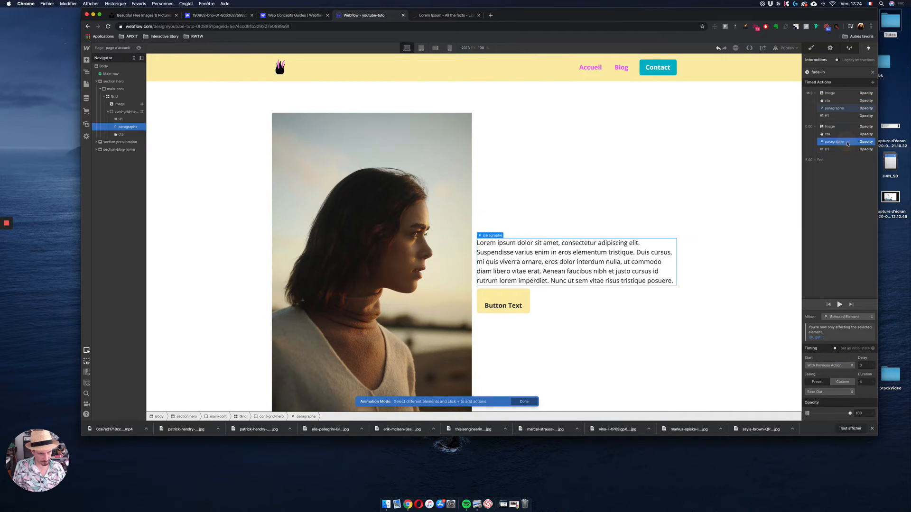
{"action": "left_click", "coordinate": [846, 133]}
{"action": "left_click", "coordinate": [846, 127]}
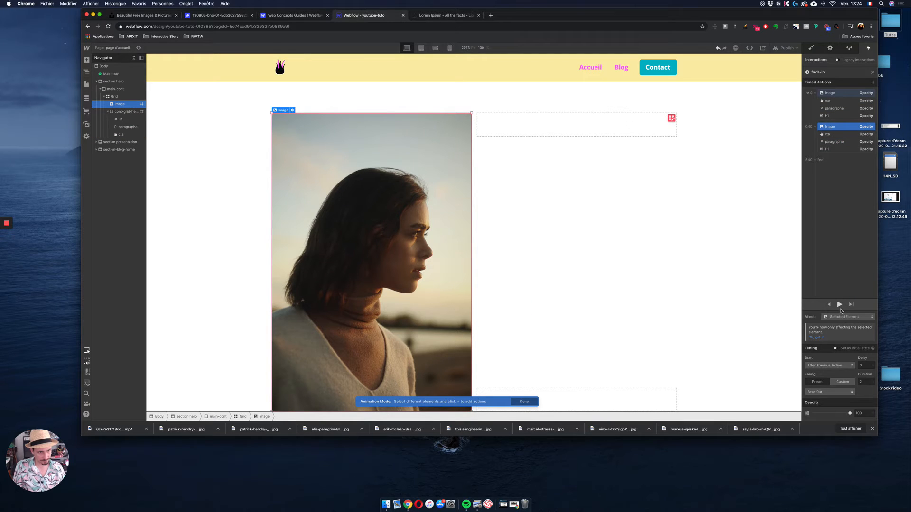
{"action": "left_click", "coordinate": [839, 366]}
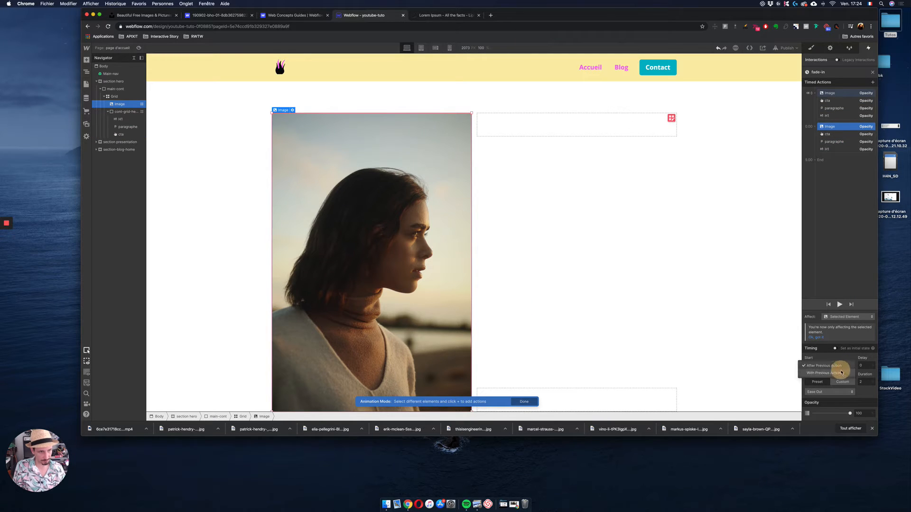
{"action": "left_click", "coordinate": [841, 372]}
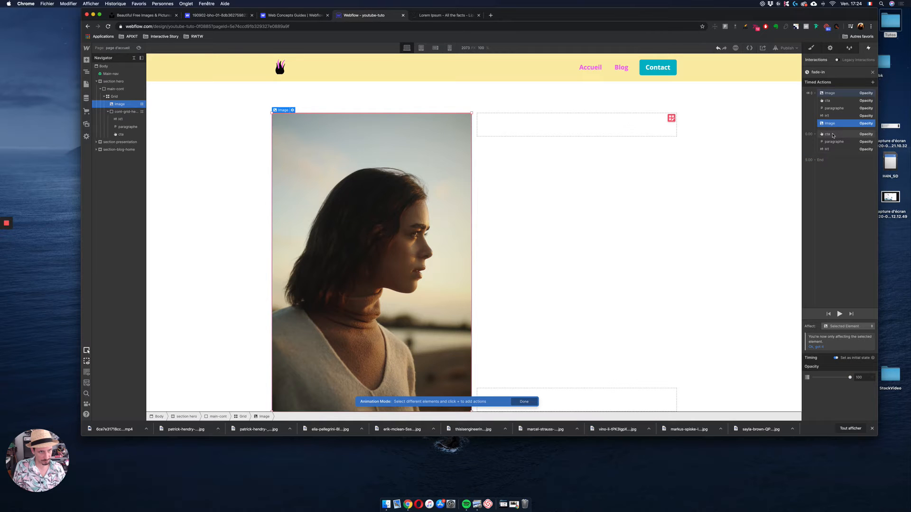
{"action": "left_click", "coordinate": [832, 135]}
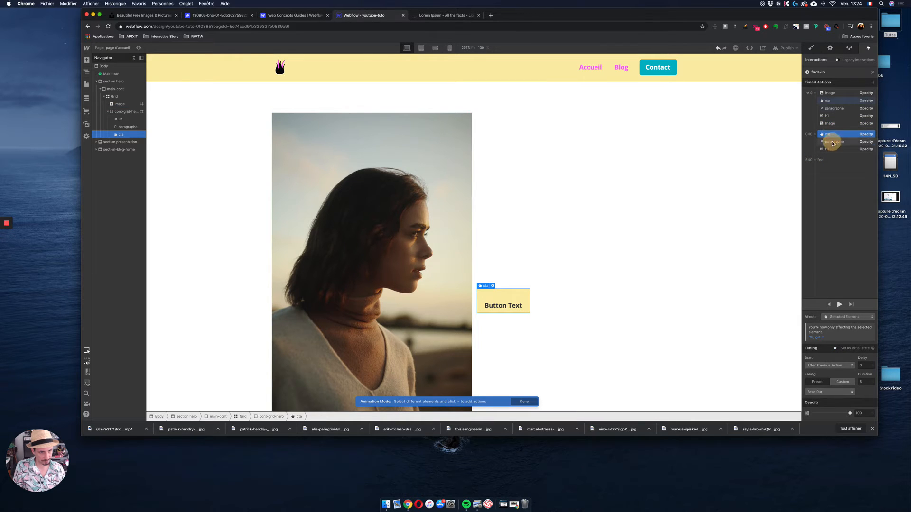
{"action": "left_click", "coordinate": [833, 142]}
{"action": "left_click", "coordinate": [839, 305]}
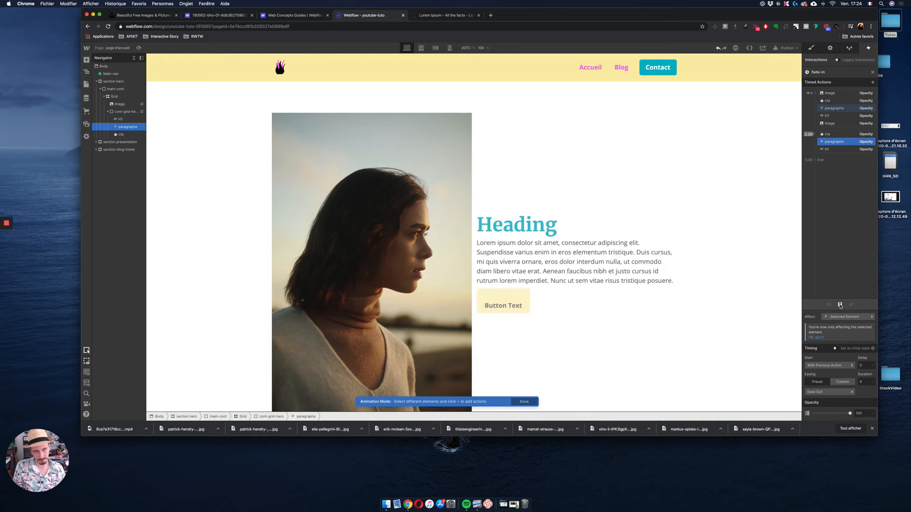
Restore the image's second opacity action to start After Previous Action and replay the full animation.
{"action": "left_click", "coordinate": [838, 127]}
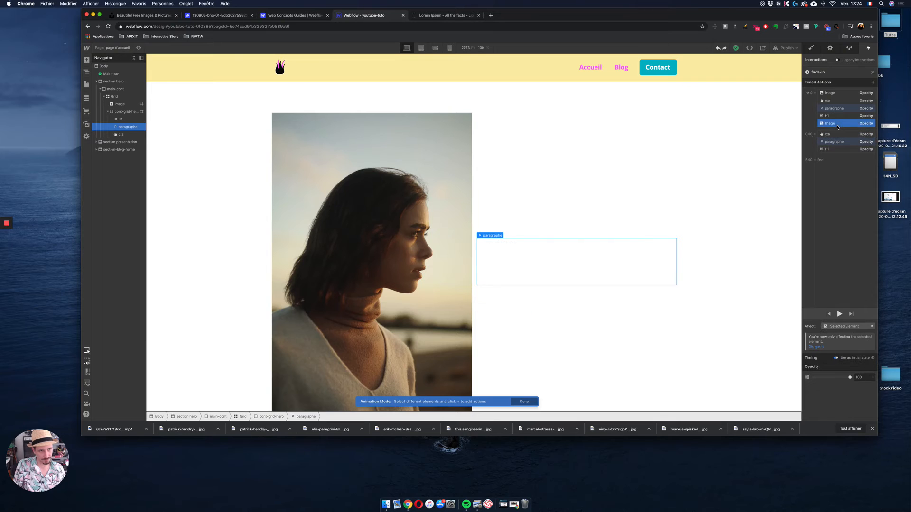
{"action": "left_click", "coordinate": [840, 305]}
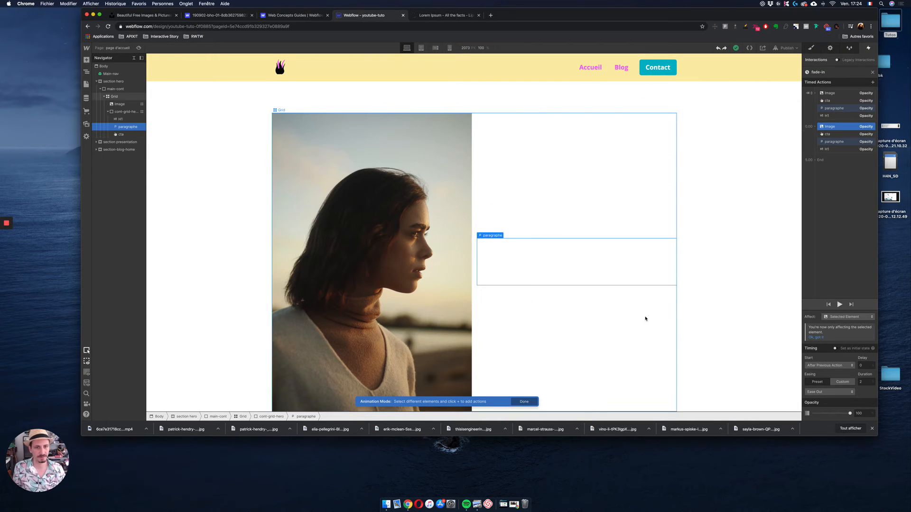
{"action": "left_click", "coordinate": [840, 305]}
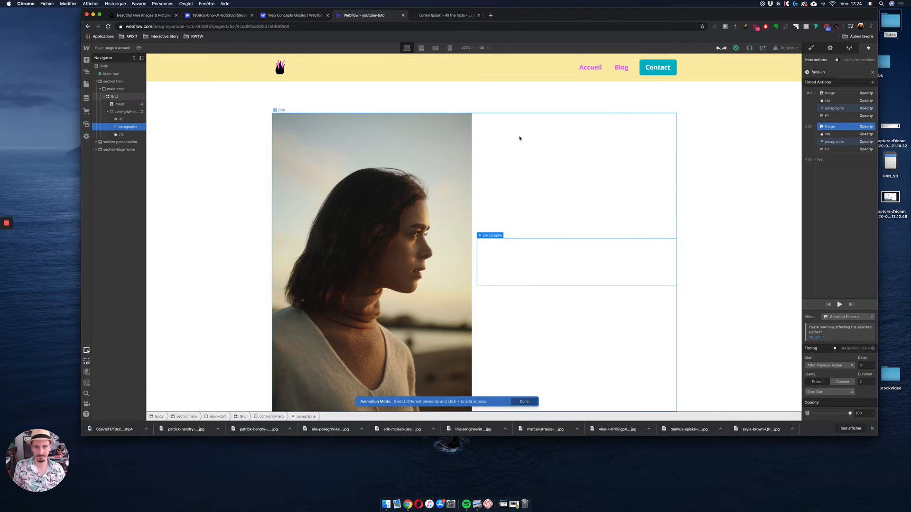
Preview the home page with its load animation, looking over the hero and the content blocks below it.
{"action": "left_click", "coordinate": [139, 48]}
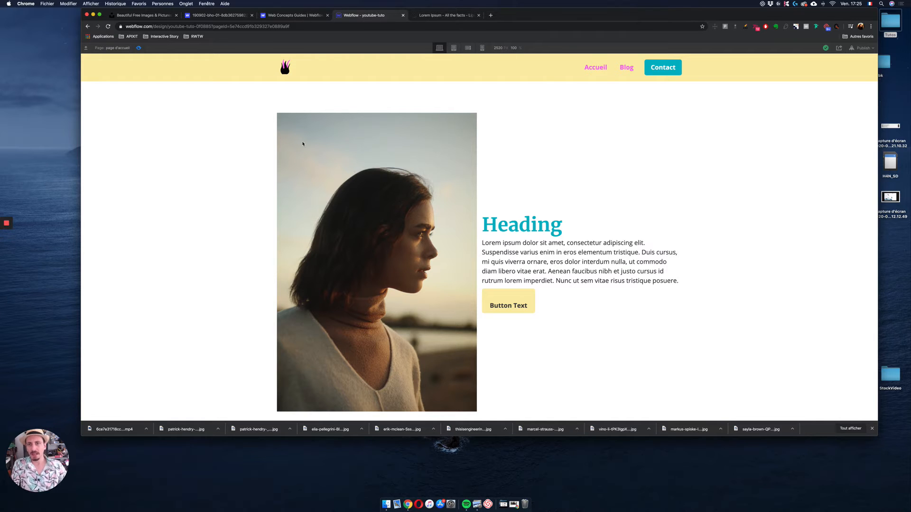
{"action": "scroll", "coordinate": [303, 141], "scroll_direction": "down", "scroll_amount": 4}
{"action": "scroll", "coordinate": [303, 142], "scroll_direction": "up", "scroll_amount": 4}
{"action": "scroll", "coordinate": [302, 141], "scroll_direction": "down", "scroll_amount": 4}
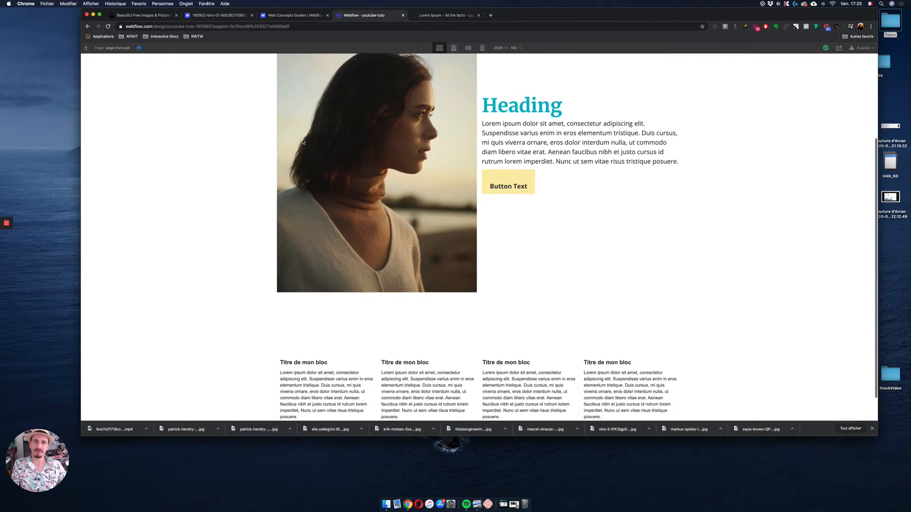
{"action": "scroll", "coordinate": [303, 142], "scroll_direction": "up", "scroll_amount": 4}
{"action": "left_click", "coordinate": [138, 47]}
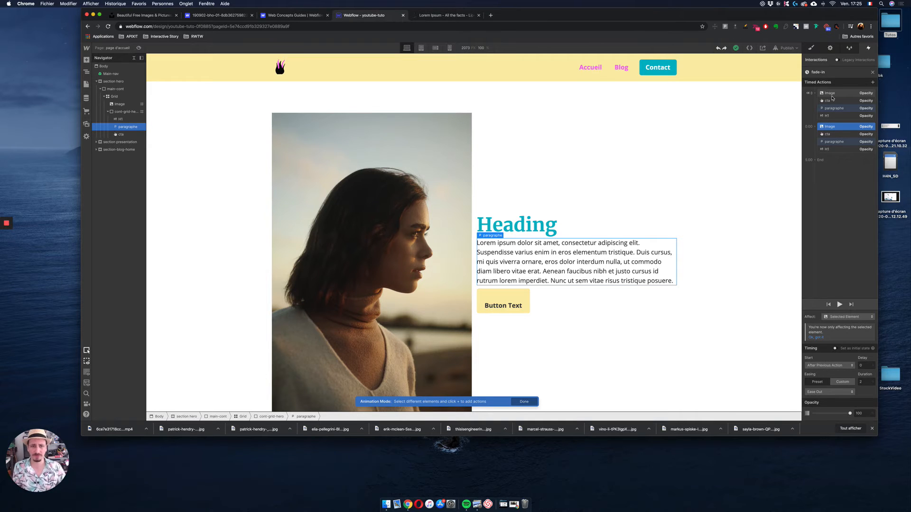
Add an initial-state Move action for the H1 heading alongside the image's initial state, with an X offset of 200.
{"action": "left_click", "coordinate": [553, 225]}
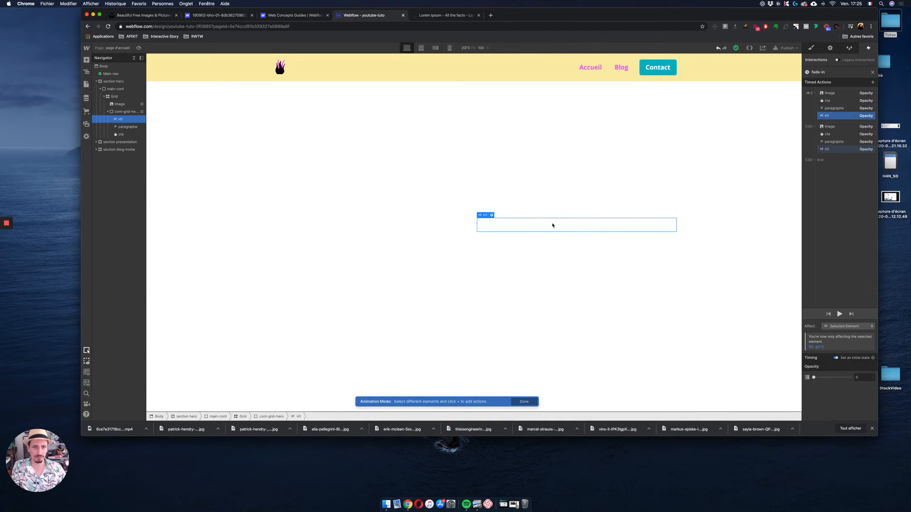
{"action": "left_click", "coordinate": [816, 94]}
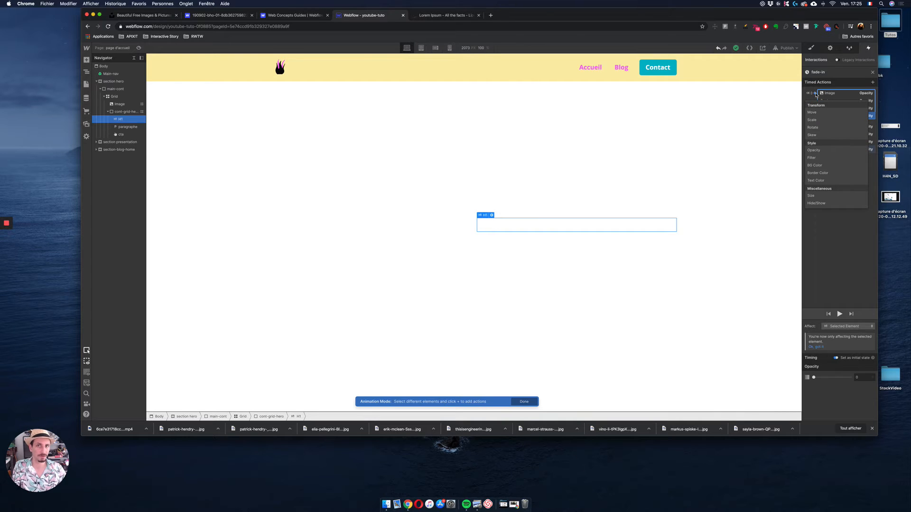
{"action": "left_click", "coordinate": [817, 114]}
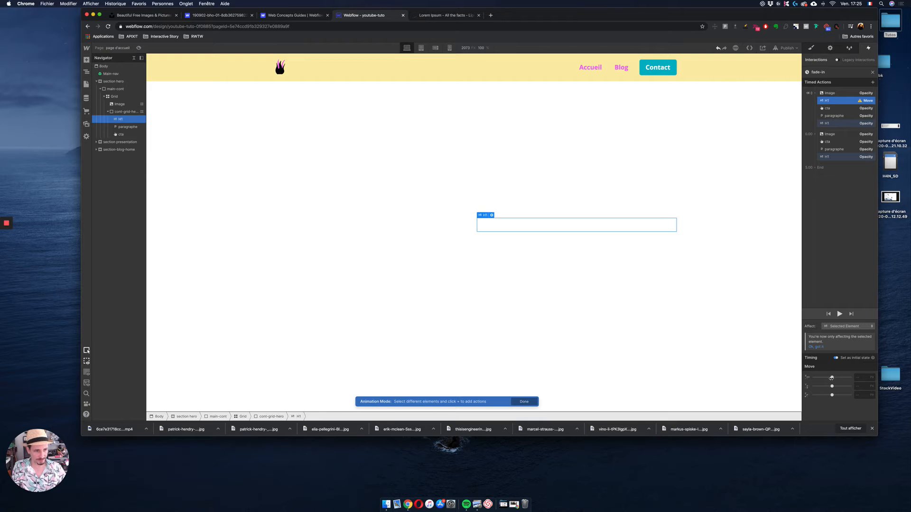
{"action": "mouse_move", "coordinate": [831, 378]}
{"action": "left_mouse_down"}
{"action": "mouse_move", "coordinate": [819, 378]}
{"action": "mouse_move", "coordinate": [840, 378]}
{"action": "left_mouse_up"}
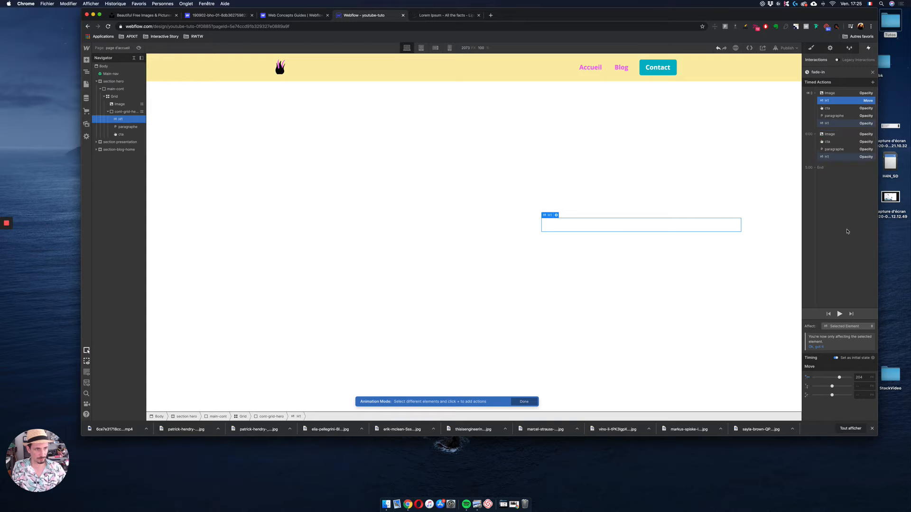
{"action": "left_click", "coordinate": [860, 378]}
{"action": "type", "text": "200"}
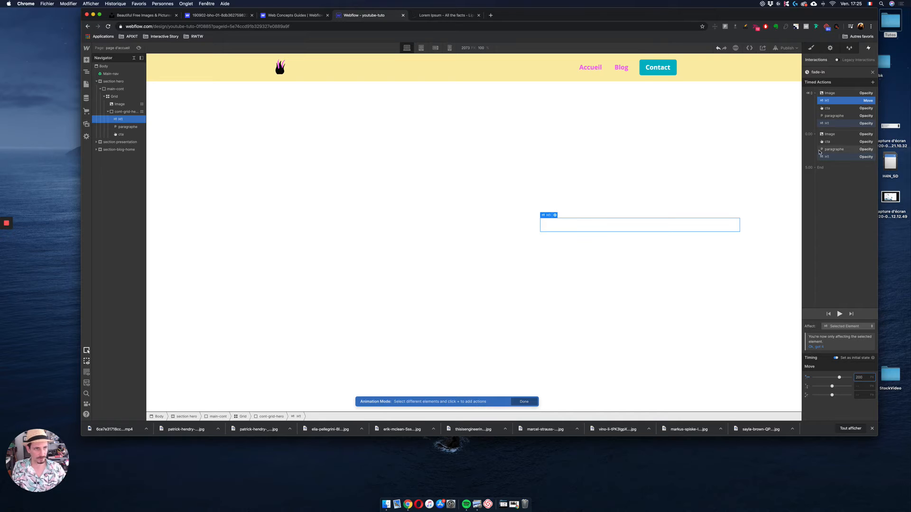
Add a Move action with an X offset of 0 for the H1 alongside the image's second opacity action, and preview the page.
{"action": "left_click", "coordinate": [815, 134]}
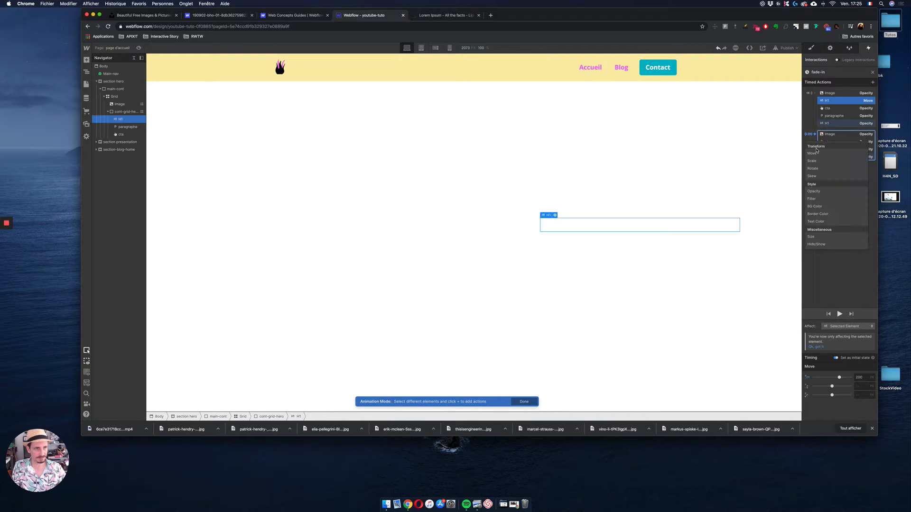
{"action": "left_click", "coordinate": [817, 154]}
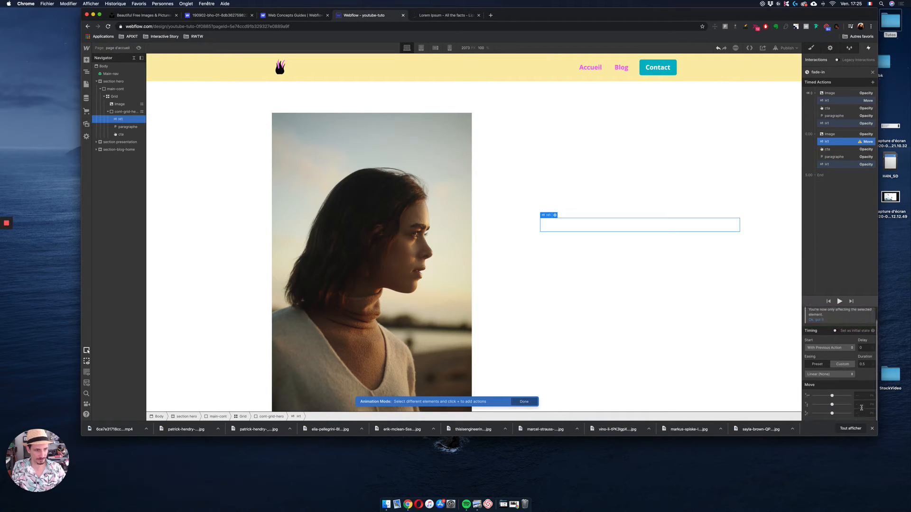
{"action": "left_click", "coordinate": [860, 396]}
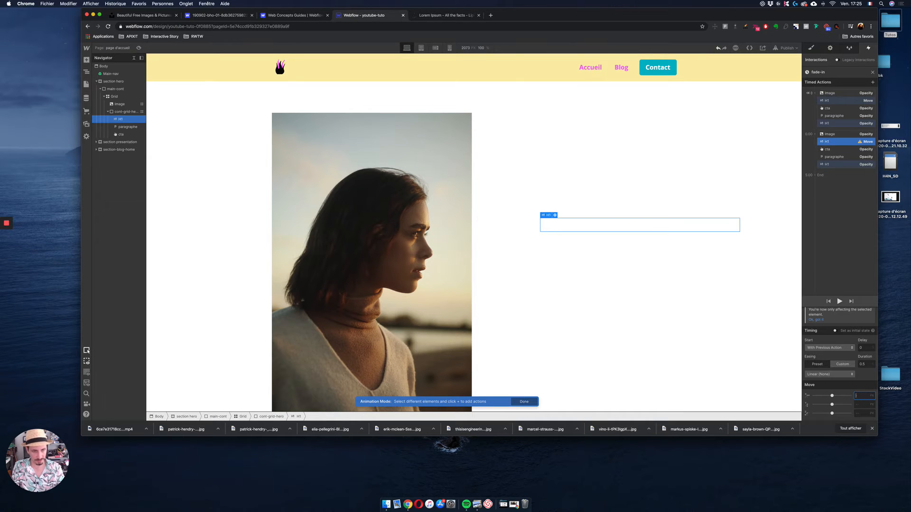
{"action": "type", "text": "0"}
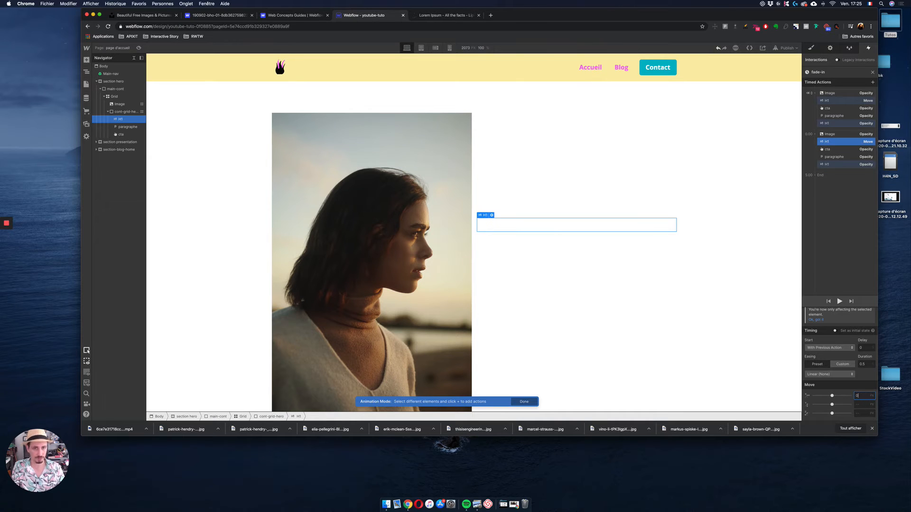
{"action": "left_click", "coordinate": [139, 48]}
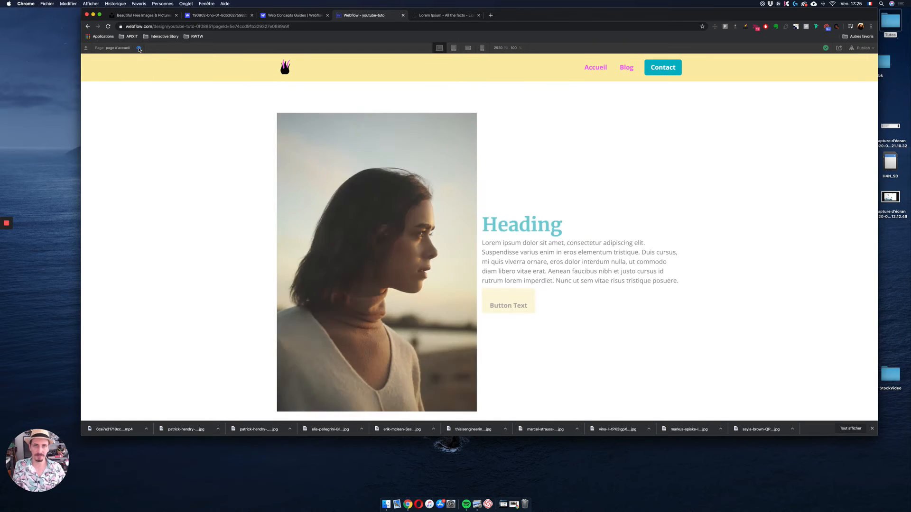
{"action": "left_click", "coordinate": [139, 48]}
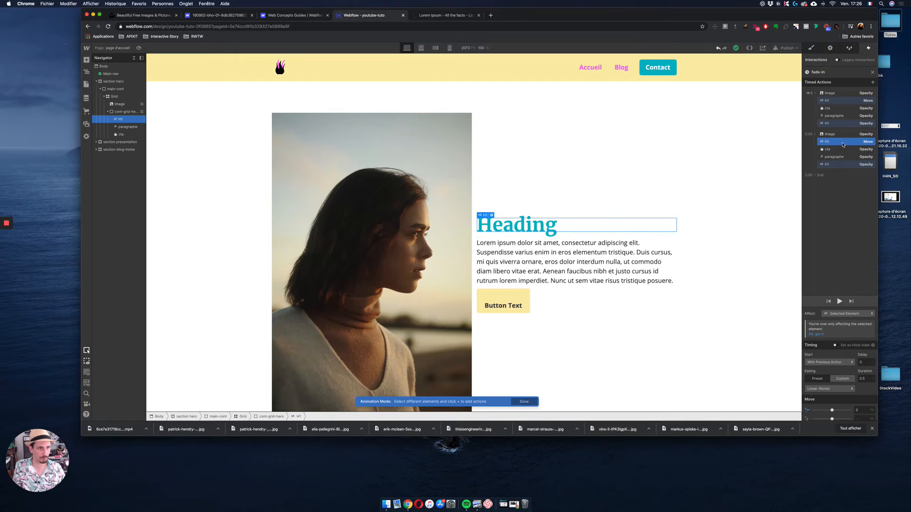
Set the easing of the H1's second Move action to Ease Out and preview the page.
{"action": "left_click", "coordinate": [829, 388]}
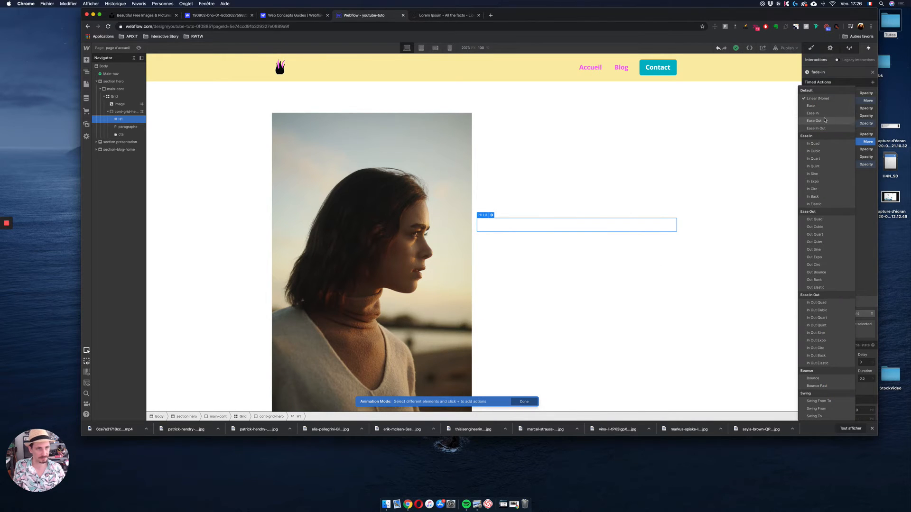
{"action": "left_click", "coordinate": [824, 120]}
{"action": "left_click", "coordinate": [139, 48]}
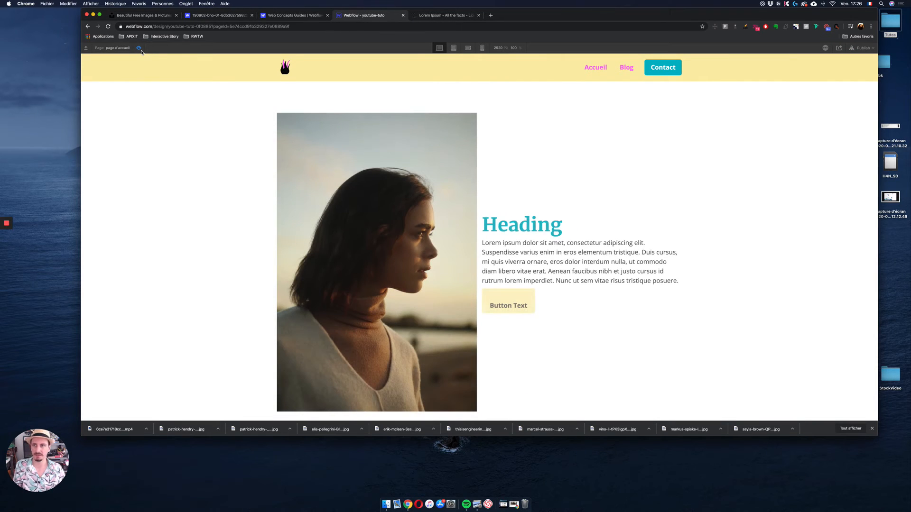
{"action": "left_click", "coordinate": [140, 49]}
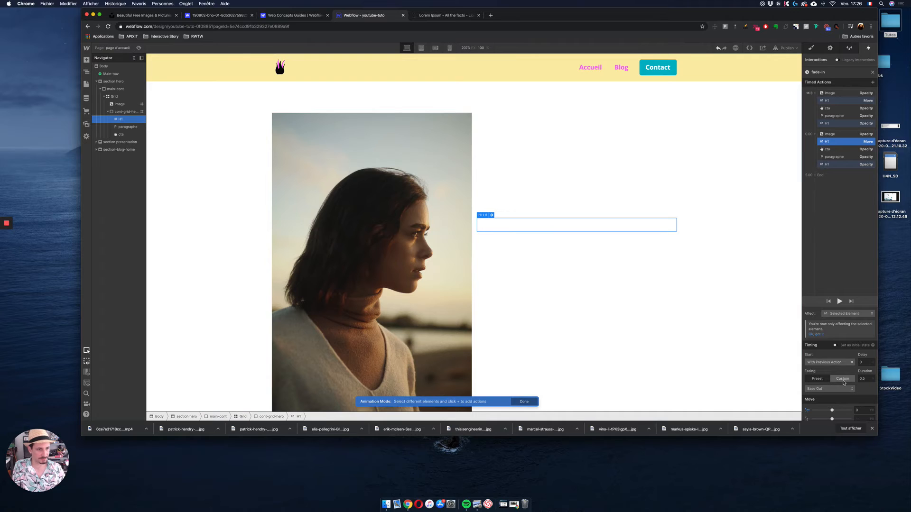
Set the duration of the H1's second Move action to 3 seconds and preview the page.
{"action": "left_click", "coordinate": [866, 381]}
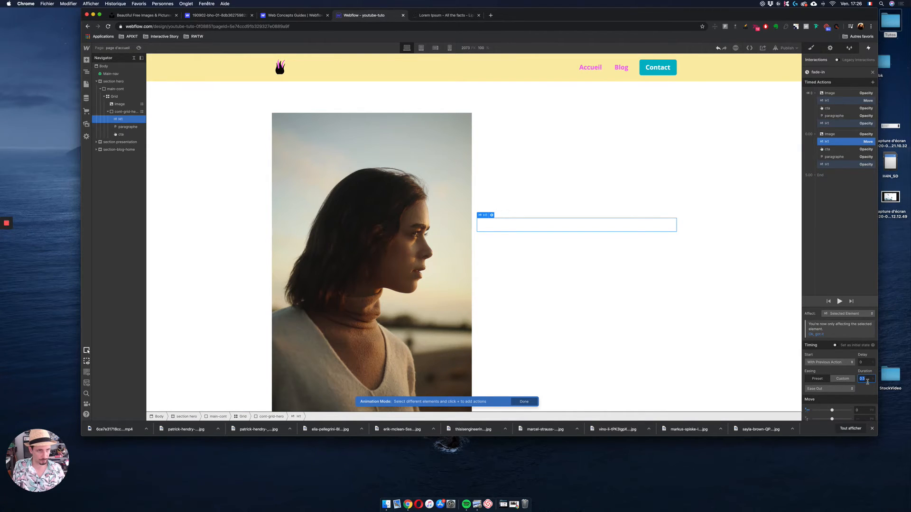
{"action": "left_click", "coordinate": [847, 165]}
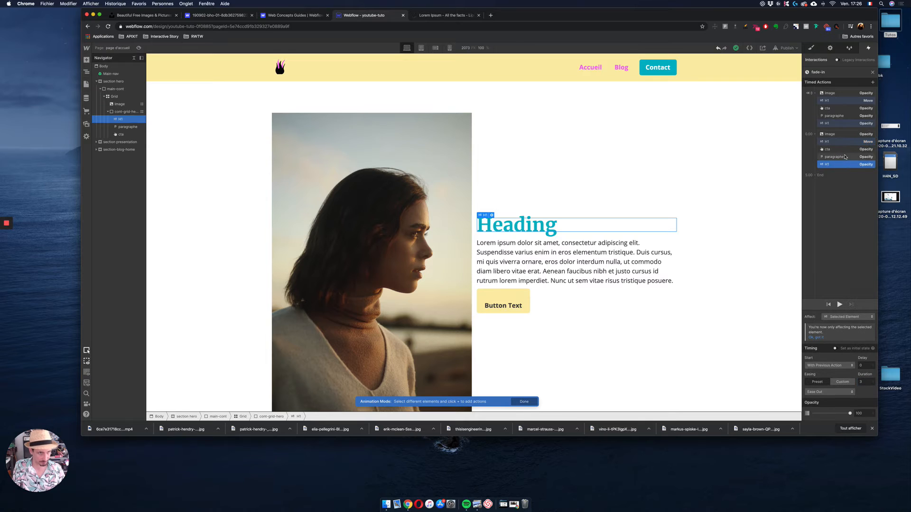
{"action": "left_click", "coordinate": [845, 145]}
{"action": "left_click", "coordinate": [865, 377]}
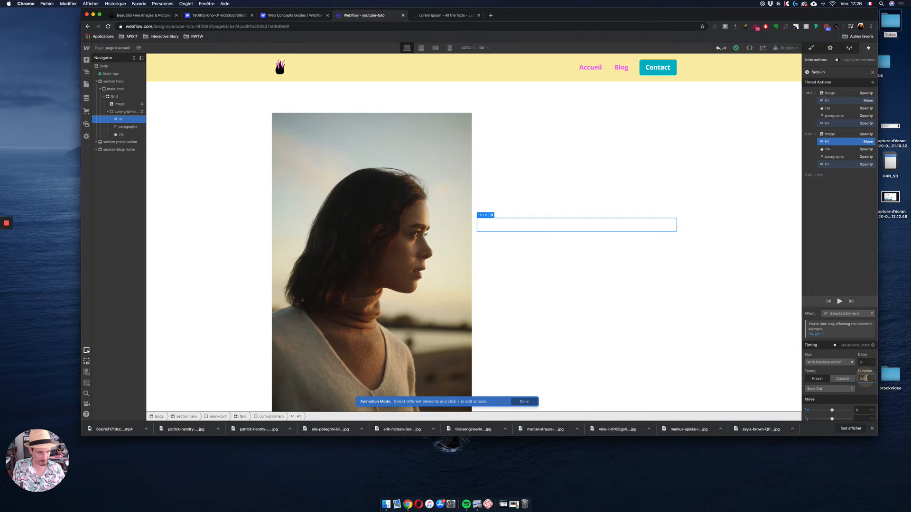
{"action": "type", "text": "3"}
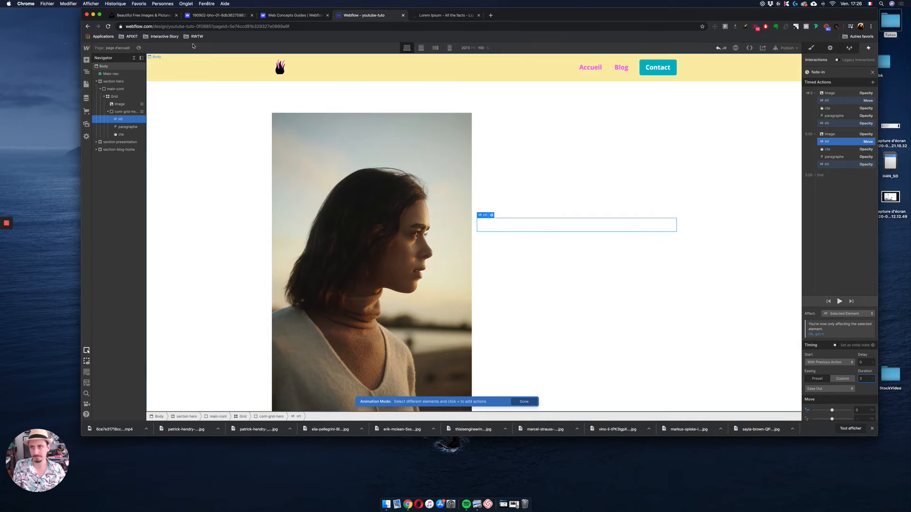
{"action": "left_click", "coordinate": [139, 48]}
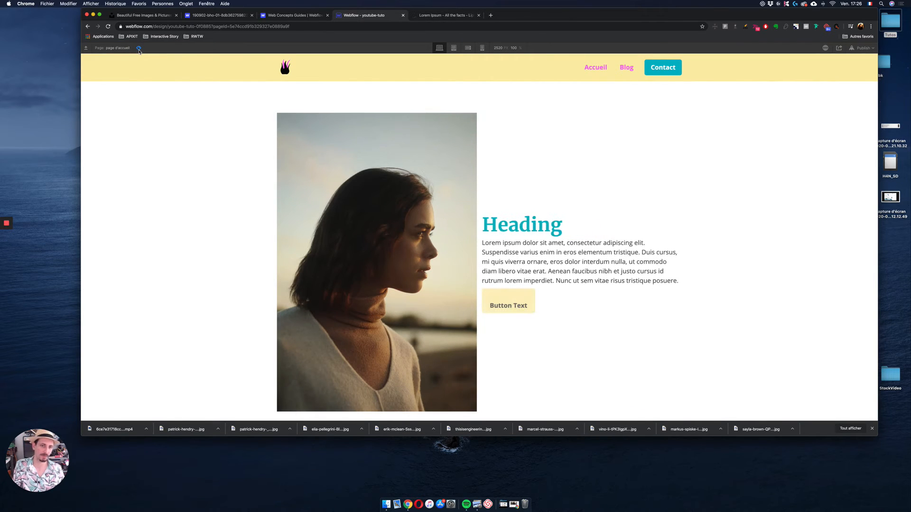
{"action": "left_click", "coordinate": [139, 48]}
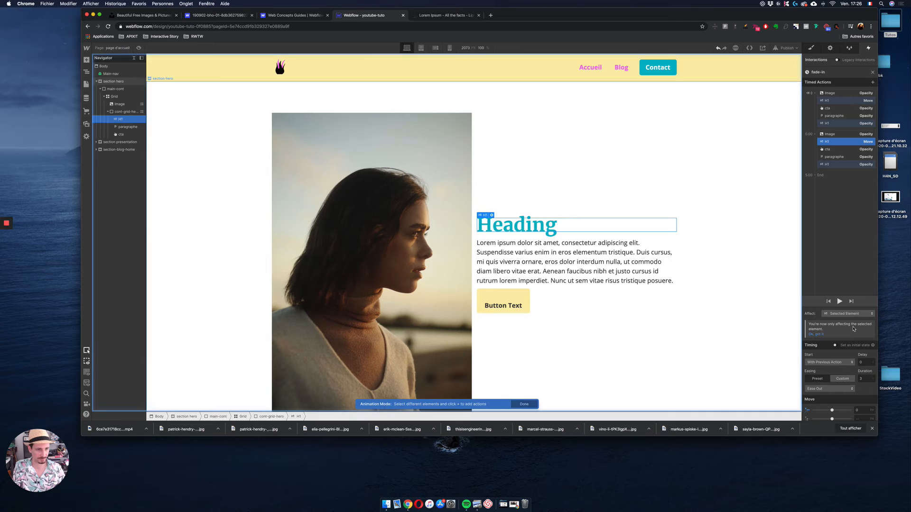
Try a duration of 1 second for the H1's second Move action and preview the page.
{"action": "double_click", "coordinate": [867, 378]}
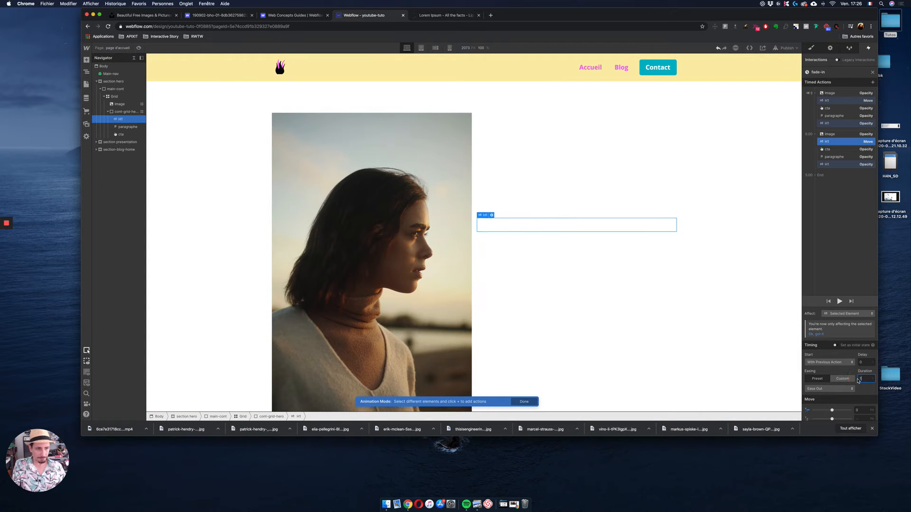
{"action": "type", "text": "1"}
{"action": "left_click", "coordinate": [139, 48]}
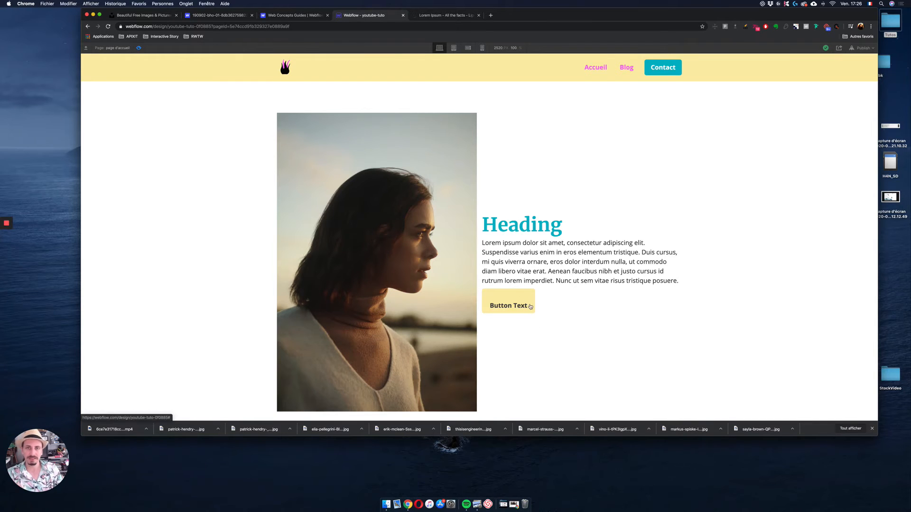
{"action": "scroll", "coordinate": [530, 306], "scroll_direction": "down", "scroll_amount": 5}
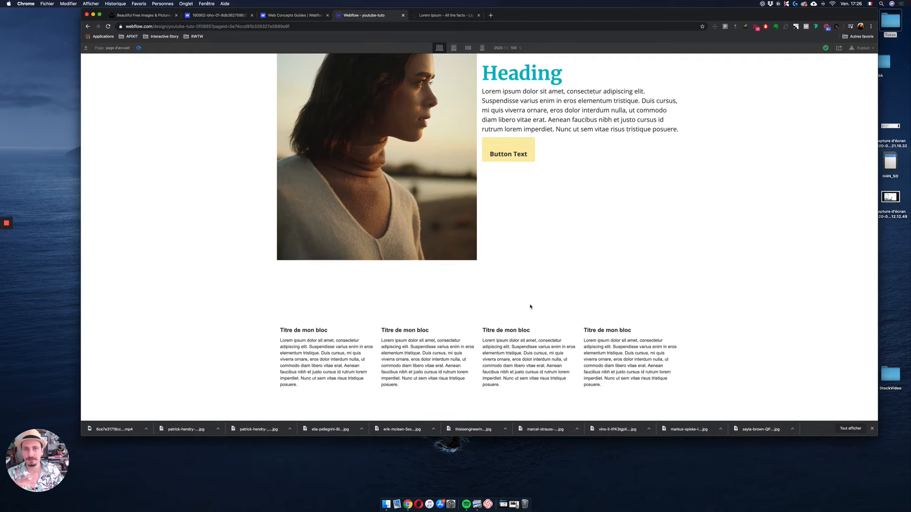
{"action": "scroll", "coordinate": [530, 305], "scroll_direction": "up", "scroll_amount": 5}
{"action": "scroll", "coordinate": [531, 305], "scroll_direction": "down", "scroll_amount": 2}
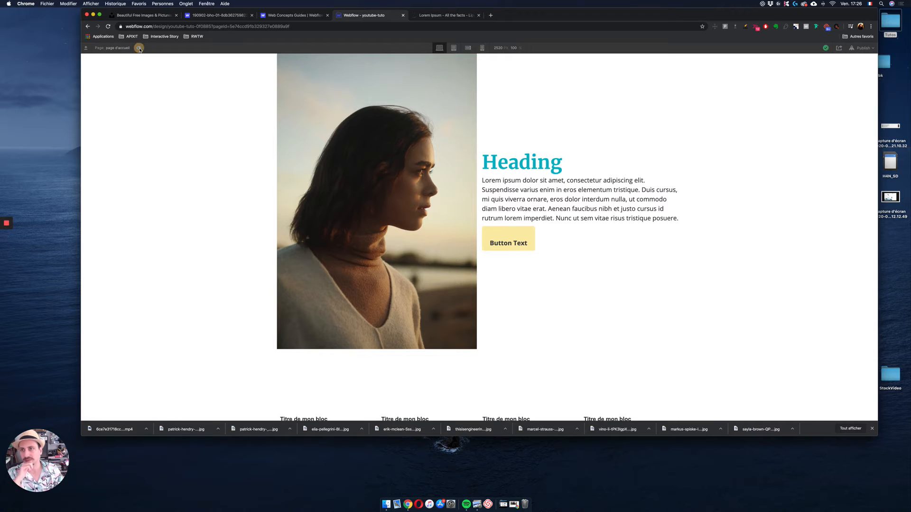
{"action": "left_click", "coordinate": [138, 47]}
{"action": "scroll", "coordinate": [717, 116], "scroll_direction": "up", "scroll_amount": 2}
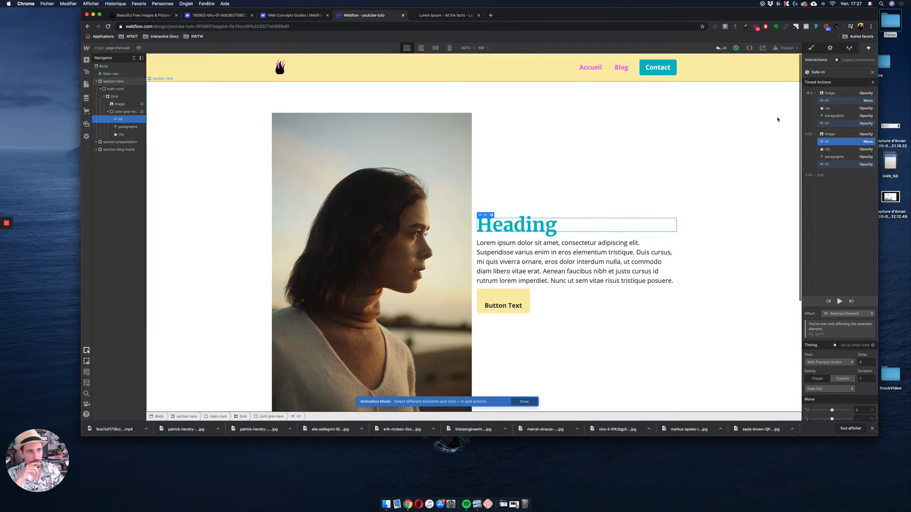
Undo the last change to the H1's Move animation and preview the hero again.
{"action": "scroll", "coordinate": [533, 228], "scroll_direction": "down", "scroll_amount": 1}
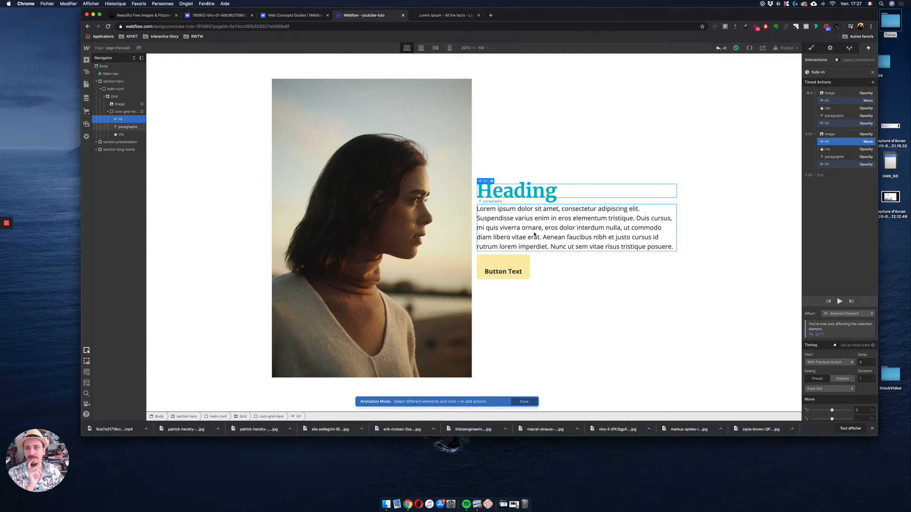
{"action": "scroll", "coordinate": [534, 234], "scroll_direction": "down", "scroll_amount": 5}
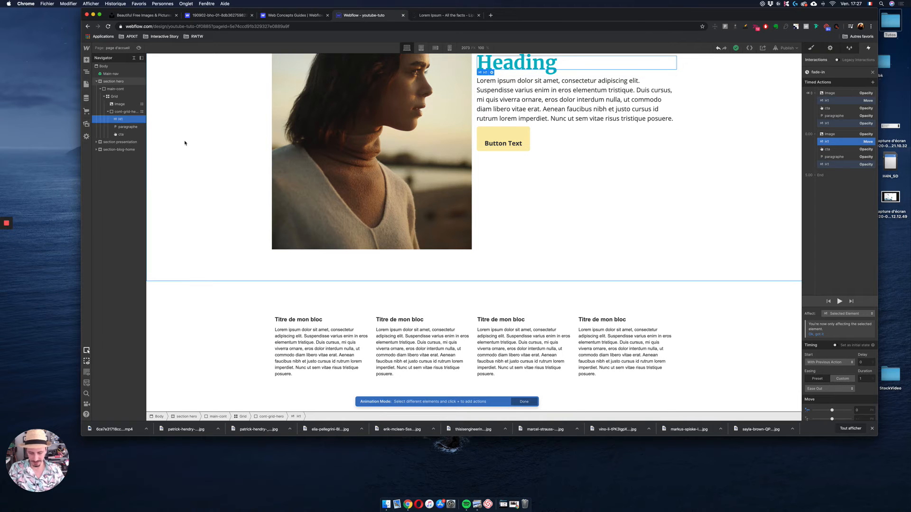
{"action": "key", "text": "super+z"}
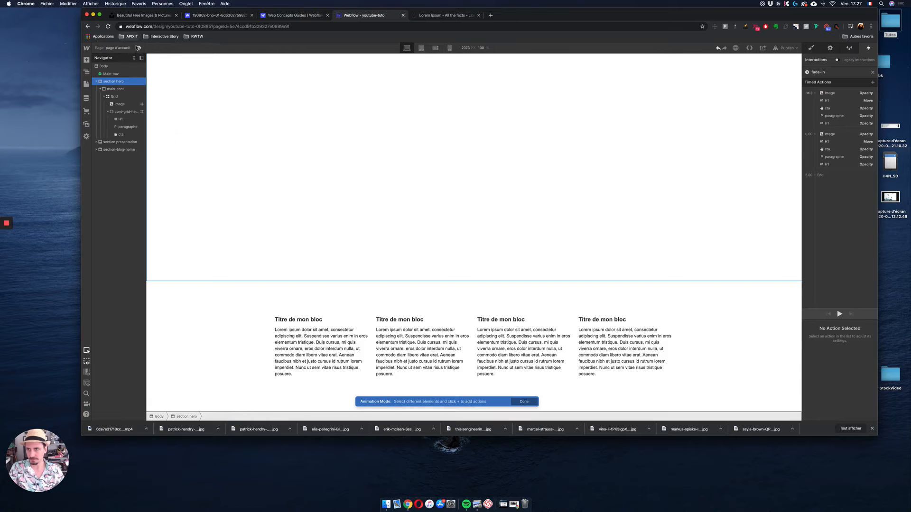
{"action": "left_click", "coordinate": [138, 47]}
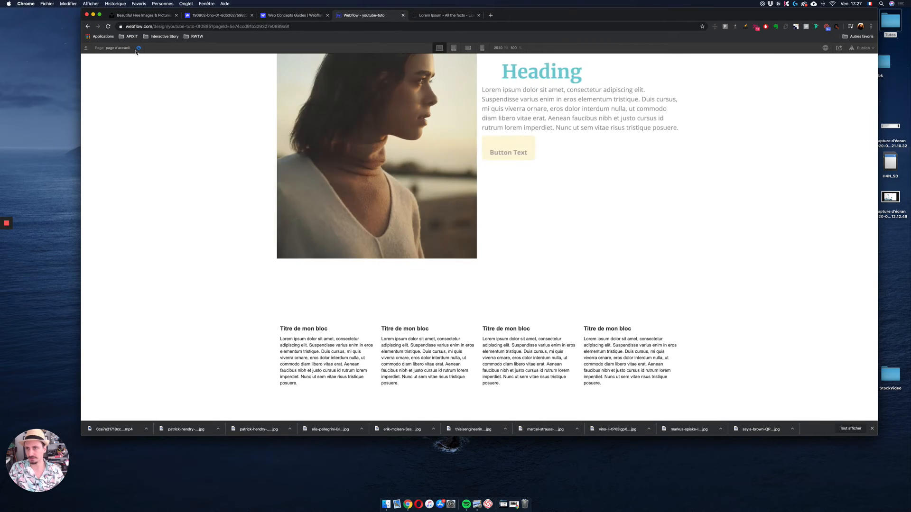
{"action": "left_click", "coordinate": [137, 48]}
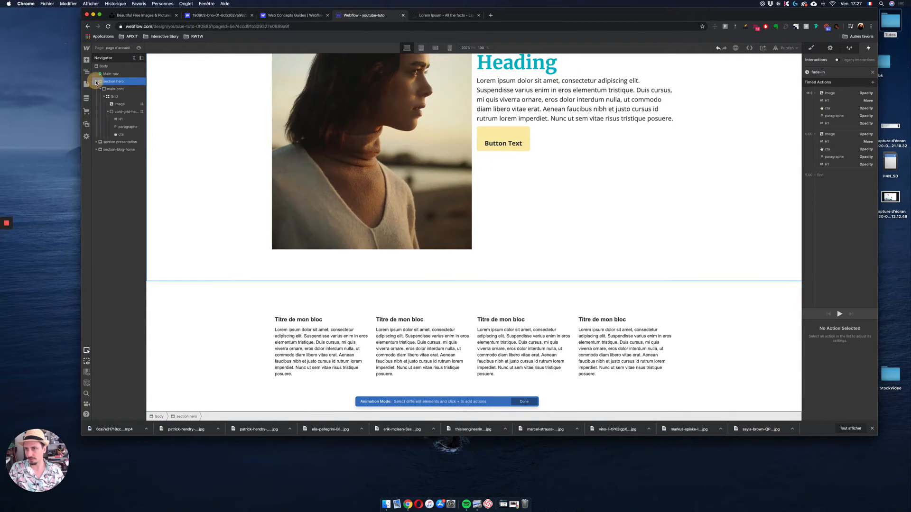
Collapse the section-hero element in the page structure, select it and show its style settings.
{"action": "left_click", "coordinate": [96, 81]}
{"action": "left_click", "coordinate": [125, 83]}
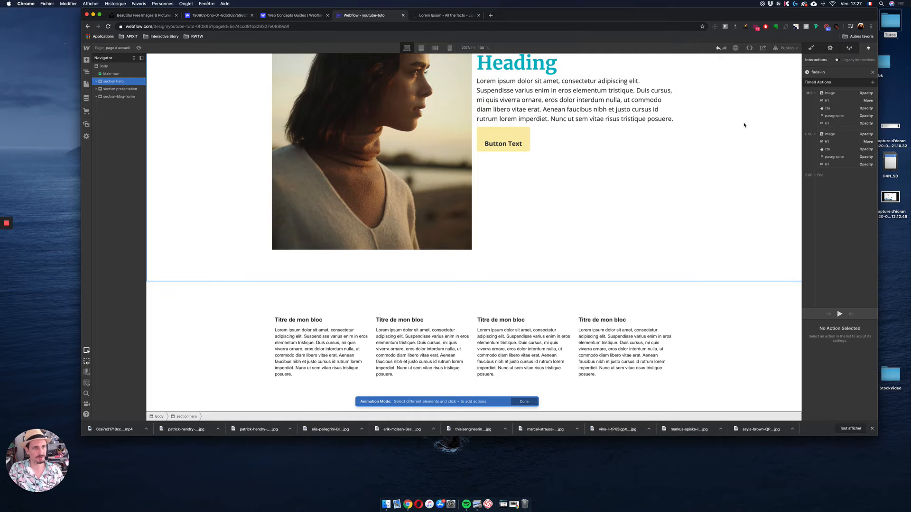
{"action": "left_click", "coordinate": [812, 49]}
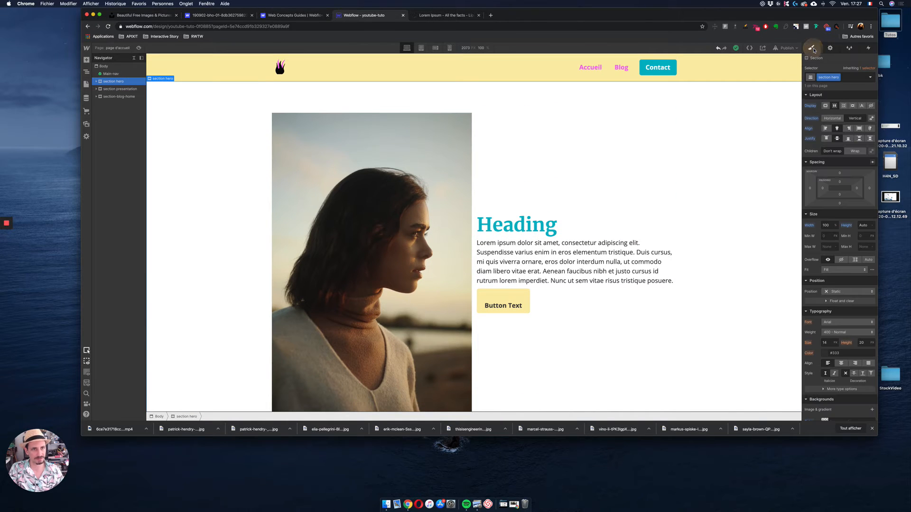
Set the display of section-hero and section-presentation to none.
{"action": "left_click", "coordinate": [871, 105]}
{"action": "left_click", "coordinate": [114, 90]}
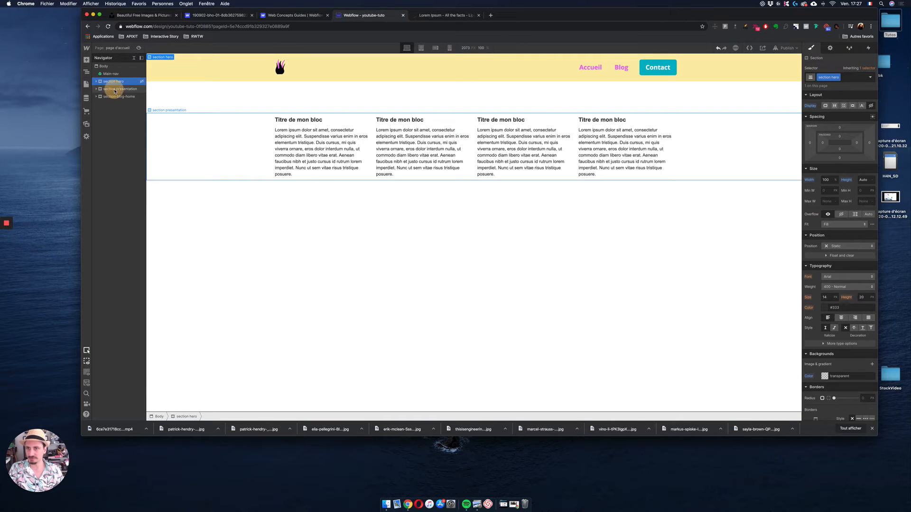
{"action": "left_click", "coordinate": [870, 106]}
Set the height of section-blog-home to 100vh.
{"action": "left_click", "coordinate": [116, 97]}
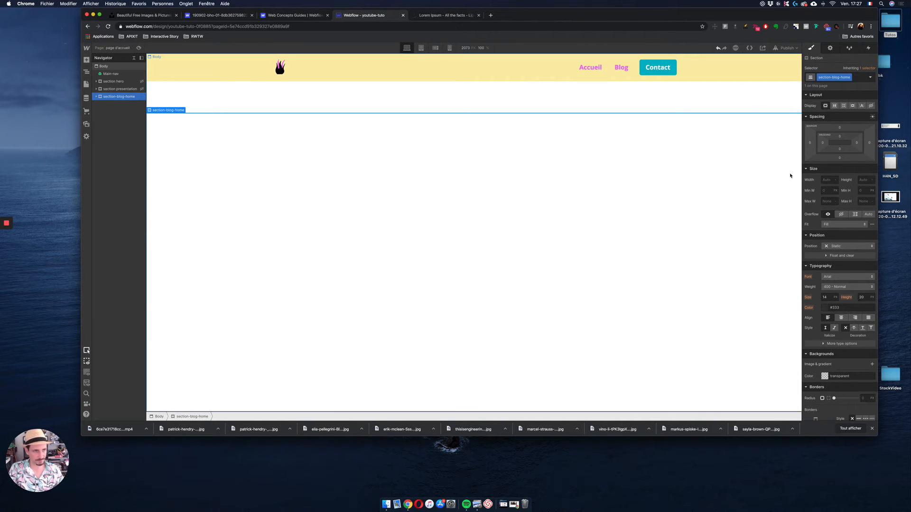
{"action": "left_click", "coordinate": [861, 180]}
{"action": "type", "text": "10"}
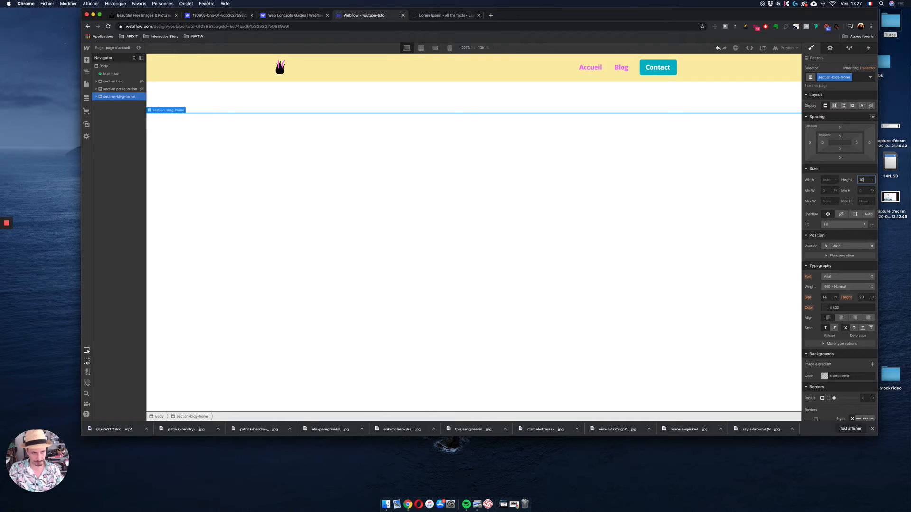
{"action": "type", "text": "0vh"}
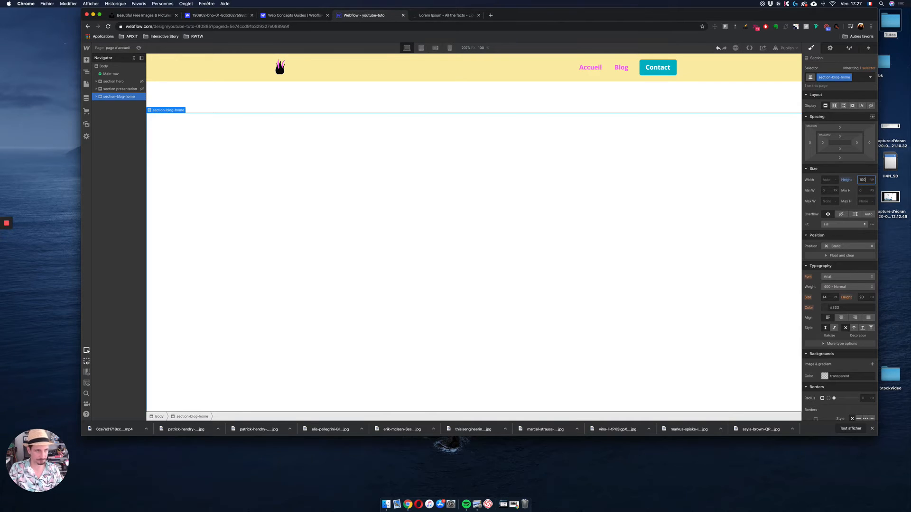
{"action": "key", "text": "Return"}
Give section-blog-home a light grey #c4c4c4 background and duplicate the section twice.
{"action": "scroll", "coordinate": [838, 197], "scroll_direction": "down", "scroll_amount": 5}
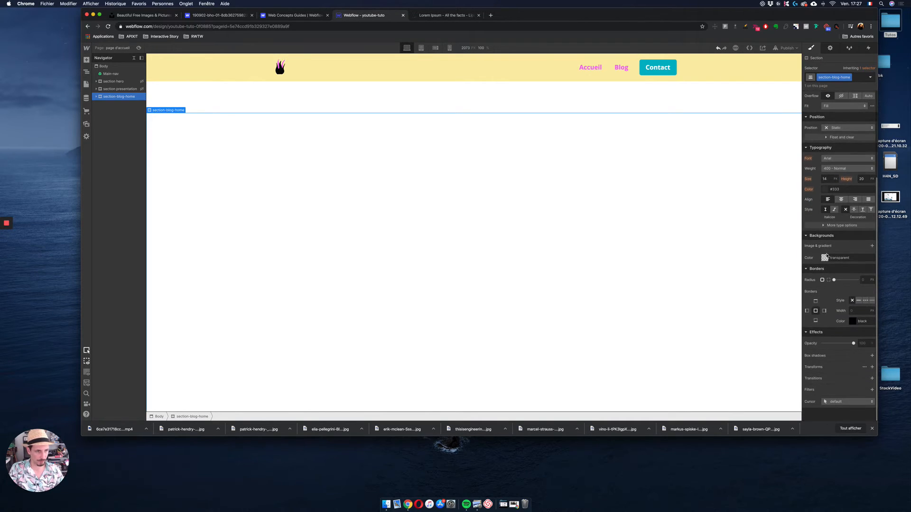
{"action": "left_click", "coordinate": [825, 257]}
{"action": "left_click_drag", "start_coordinate": [820, 280], "coordinate": [799, 276]}
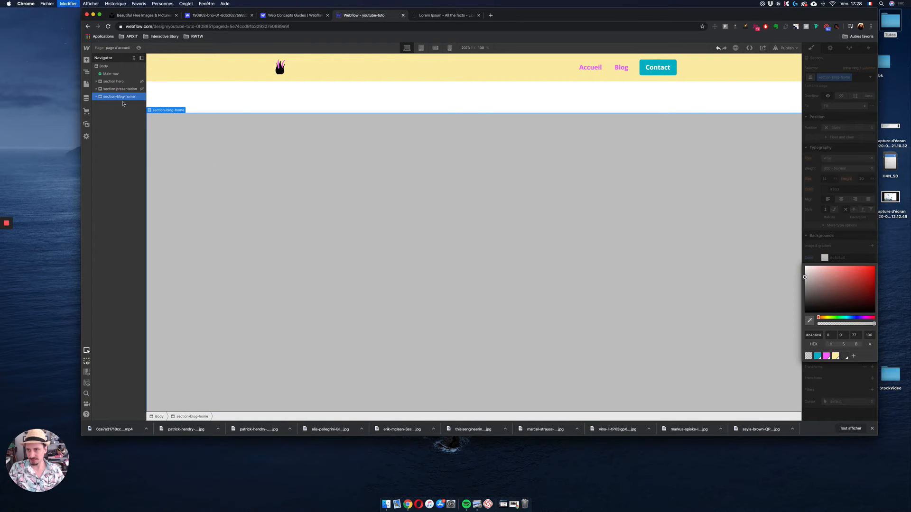
{"action": "key", "text": "super+d"}
{"action": "key", "text": "super+d"}
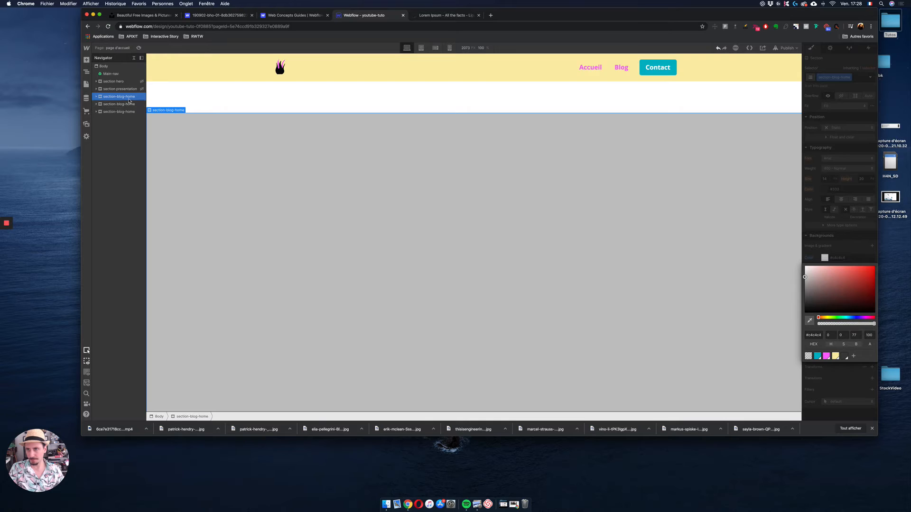
Duplicate the class of the second section-blog-home and rename the copy section-blog-hom-2.
{"action": "left_click", "coordinate": [128, 104]}
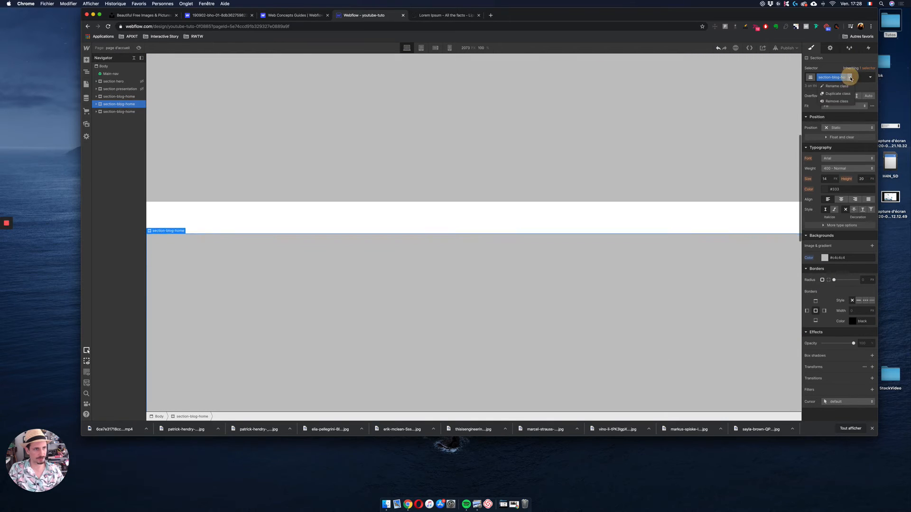
{"action": "left_click", "coordinate": [835, 77]}
{"action": "left_click", "coordinate": [840, 93]}
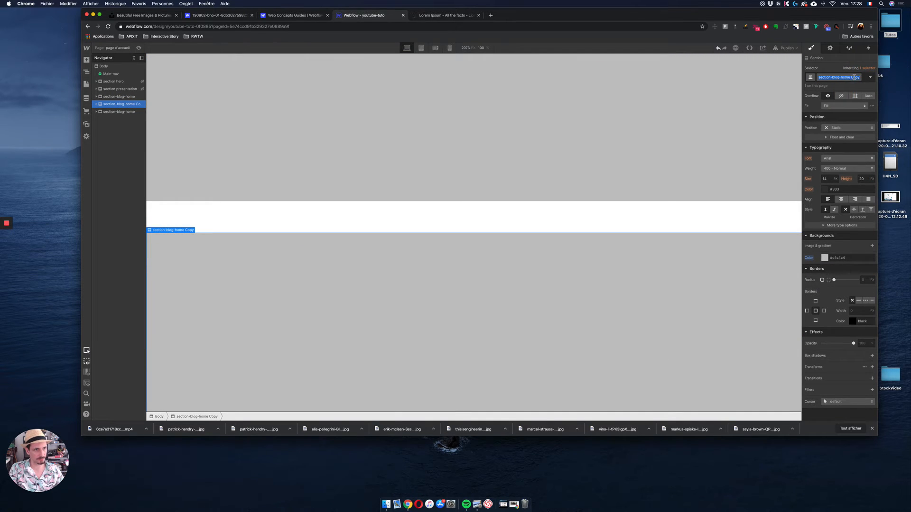
{"action": "left_click", "coordinate": [854, 77]}
{"action": "key", "text": "BackSpace"}
{"action": "key", "text": "BackSpace"}
{"action": "key", "text": "BackSpace"}
{"action": "key", "text": "BackSpace"}
{"action": "key", "text": "BackSpace"}
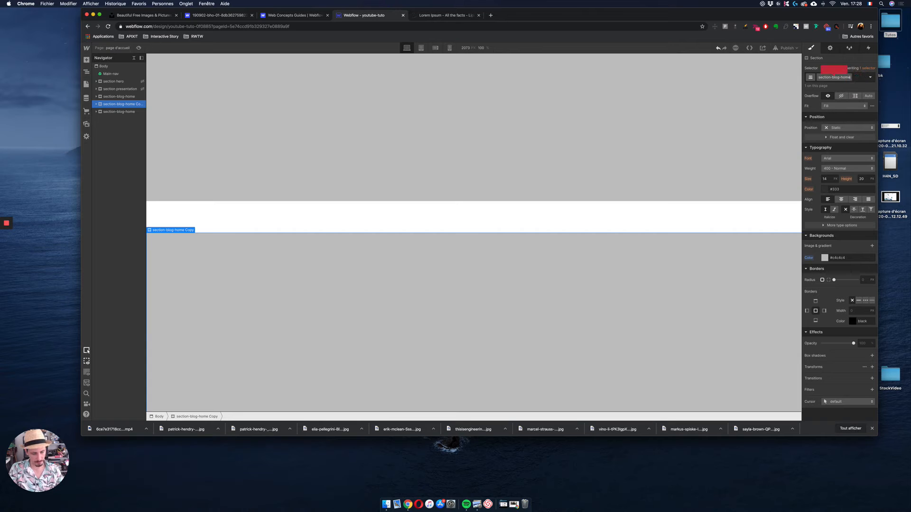
{"action": "key", "text": "BackSpace"}
{"action": "type", "text": "-2"}
{"action": "key", "text": "Return"}
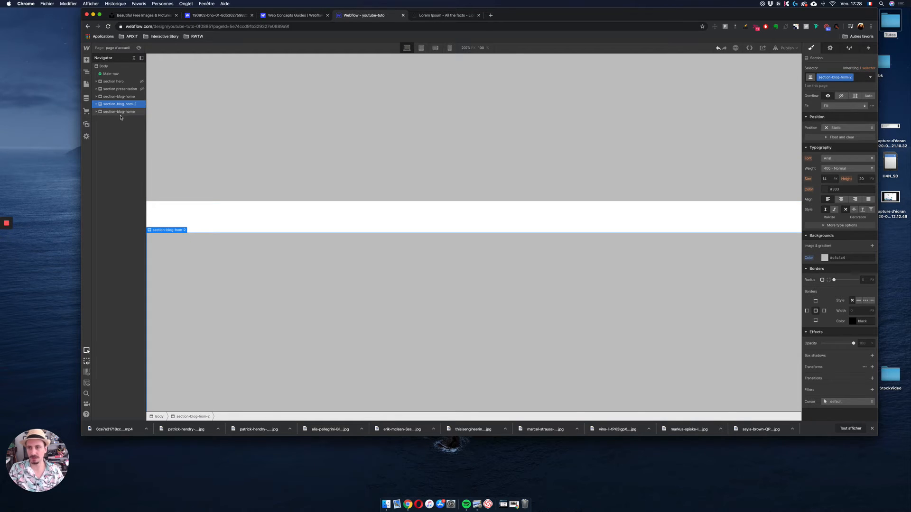
Duplicate the class of the last section-blog-home and rename the copy section-blog-hom-3.
{"action": "left_click", "coordinate": [120, 111]}
{"action": "left_click", "coordinate": [849, 77]}
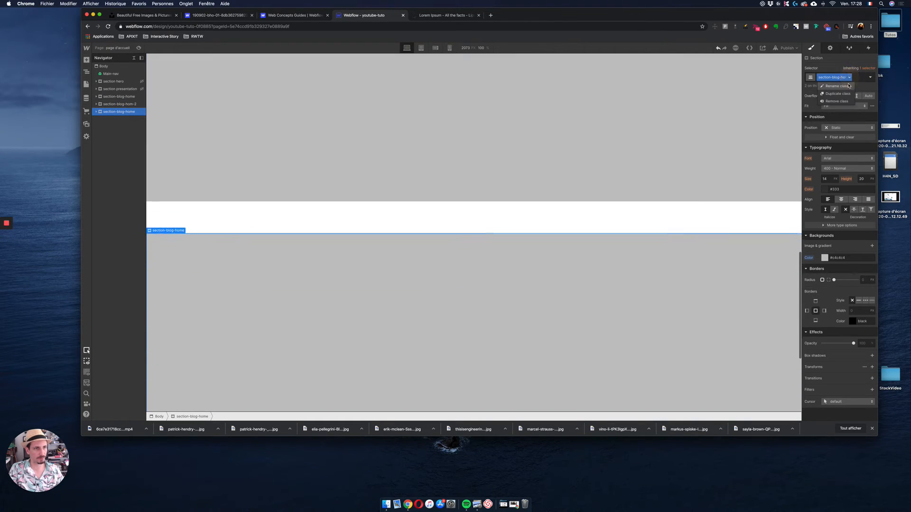
{"action": "left_click", "coordinate": [845, 98]}
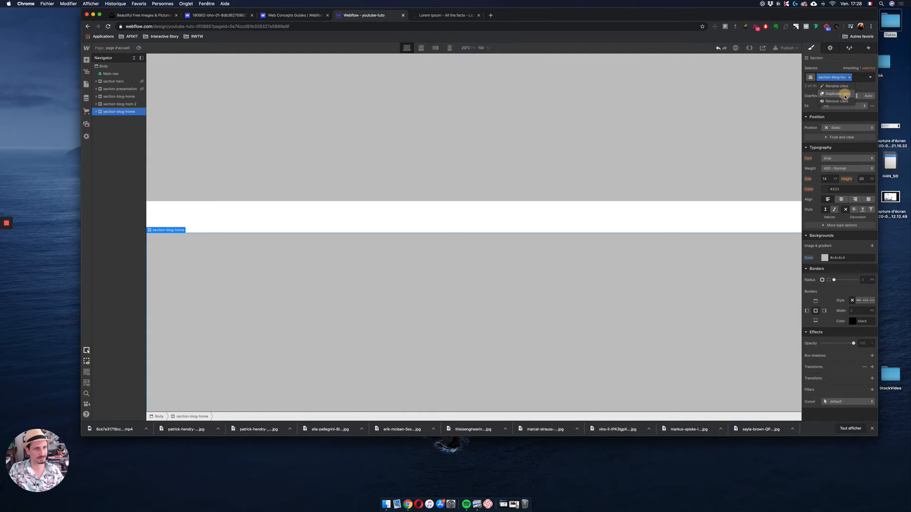
{"action": "left_click", "coordinate": [851, 77]}
{"action": "key", "text": "BackSpace"}
{"action": "key", "text": "BackSpace"}
{"action": "key", "text": "BackSpace"}
{"action": "key", "text": "BackSpace"}
{"action": "key", "text": "BackSpace"}
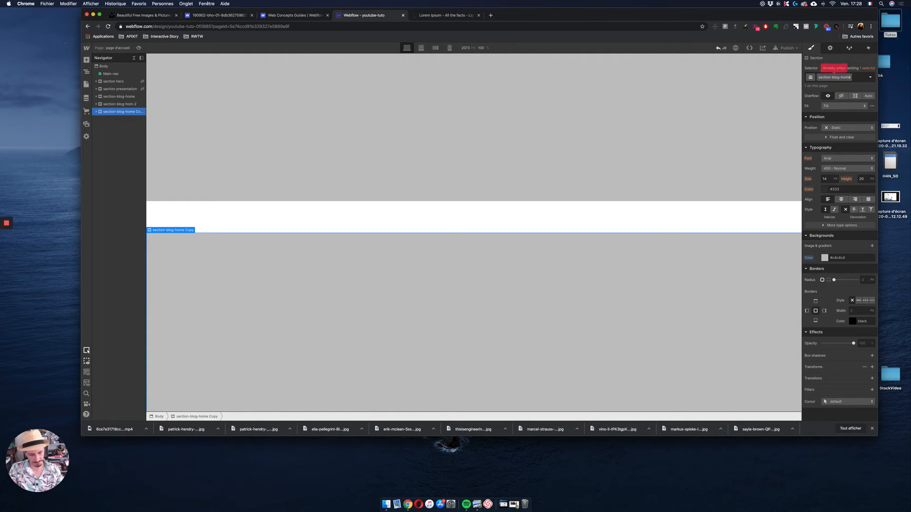
{"action": "key", "text": "BackSpace"}
{"action": "type", "text": "-3"}
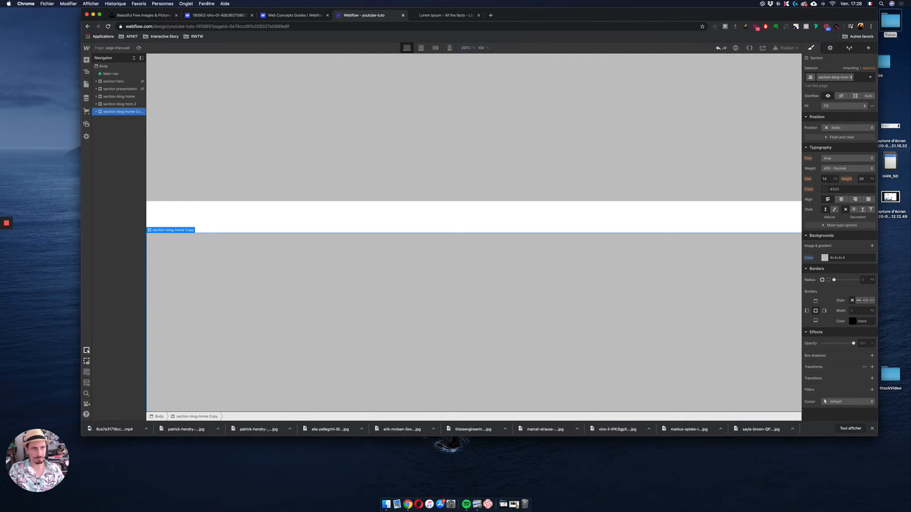
{"action": "left_click", "coordinate": [131, 105]}
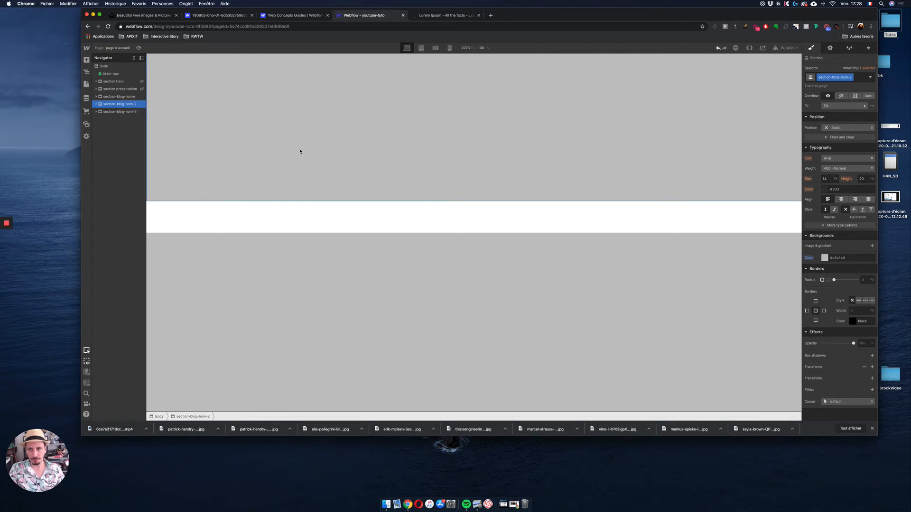
Set the background color of section-blog-hom-3 to dark grey #616161.
{"action": "left_click", "coordinate": [121, 112]}
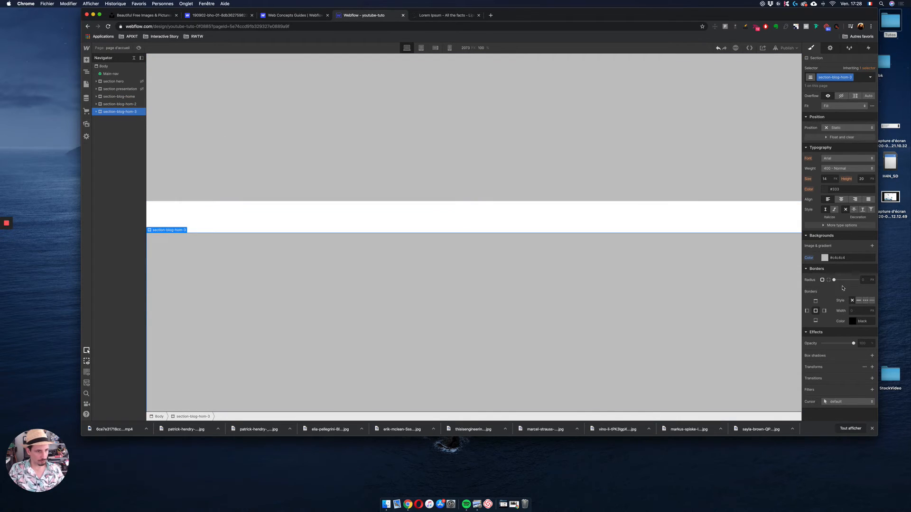
{"action": "scroll", "coordinate": [840, 275], "scroll_direction": "up", "scroll_amount": 2}
{"action": "left_click", "coordinate": [825, 281]}
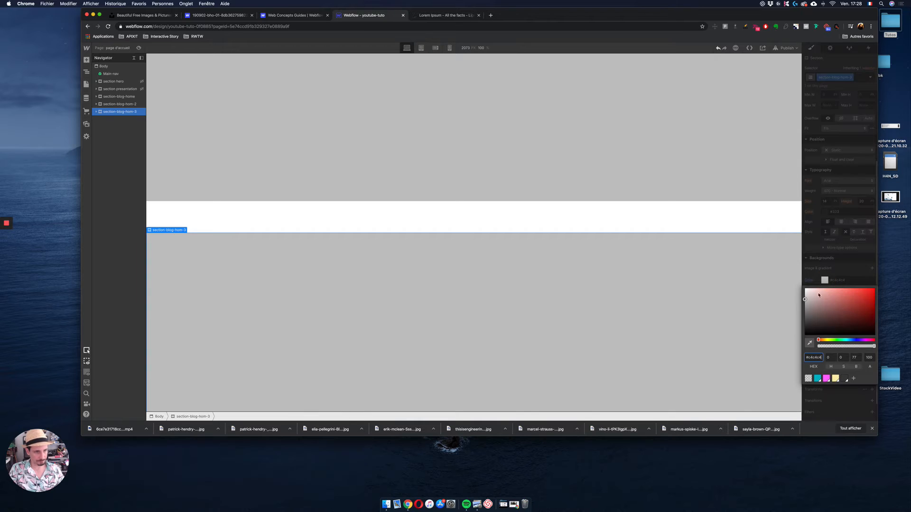
{"action": "left_click", "coordinate": [804, 317]}
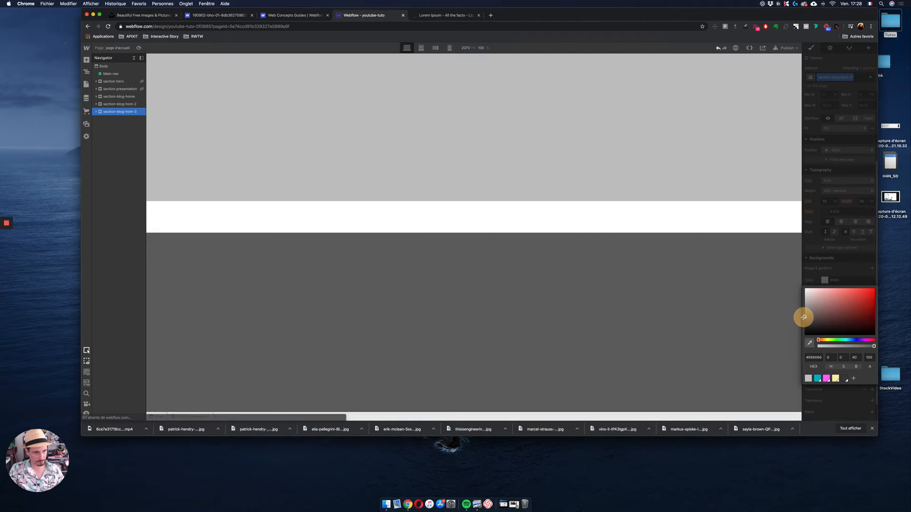
Set the background color of section-blog-hom-2 to medium grey #a1a1a1, comparing it with the neighbouring sections.
{"action": "left_click", "coordinate": [666, 155]}
{"action": "left_click", "coordinate": [826, 280]}
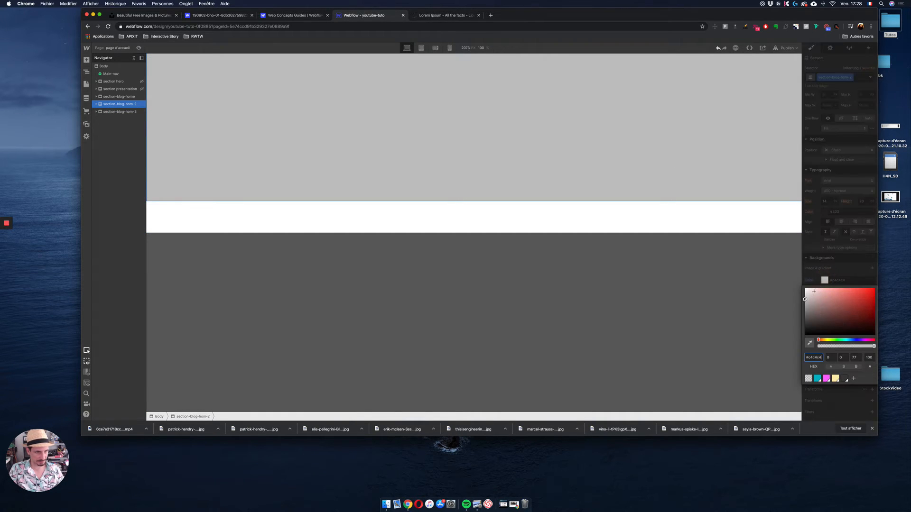
{"action": "left_click", "coordinate": [805, 303]}
{"action": "scroll", "coordinate": [691, 223], "scroll_direction": "up", "scroll_amount": 10}
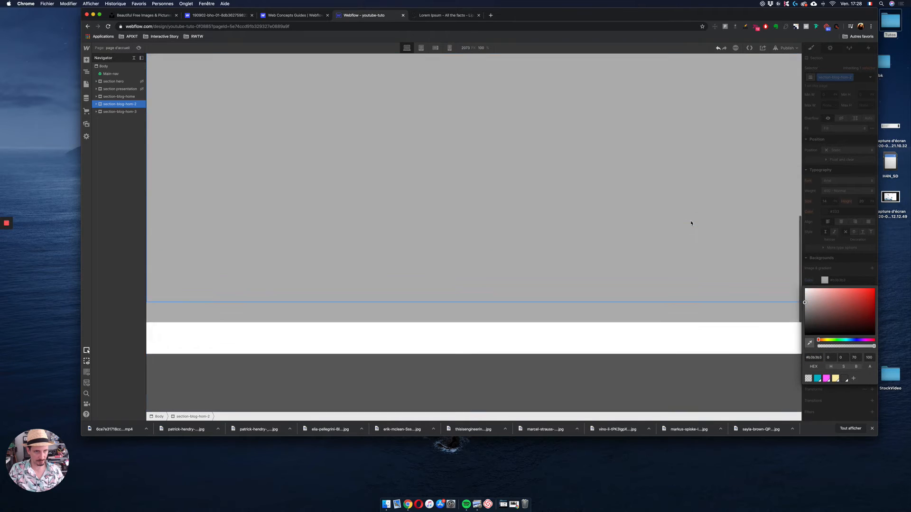
{"action": "scroll", "coordinate": [691, 223], "scroll_direction": "up", "scroll_amount": 5}
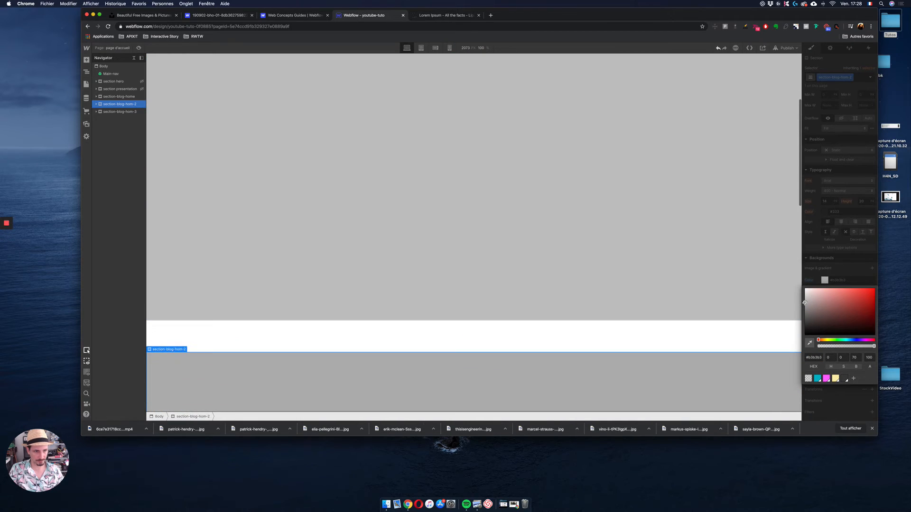
{"action": "left_click", "coordinate": [803, 306]}
{"action": "left_click_drag", "start_coordinate": [803, 306], "coordinate": [804, 307]}
{"action": "scroll", "coordinate": [730, 294], "scroll_direction": "down", "scroll_amount": 7}
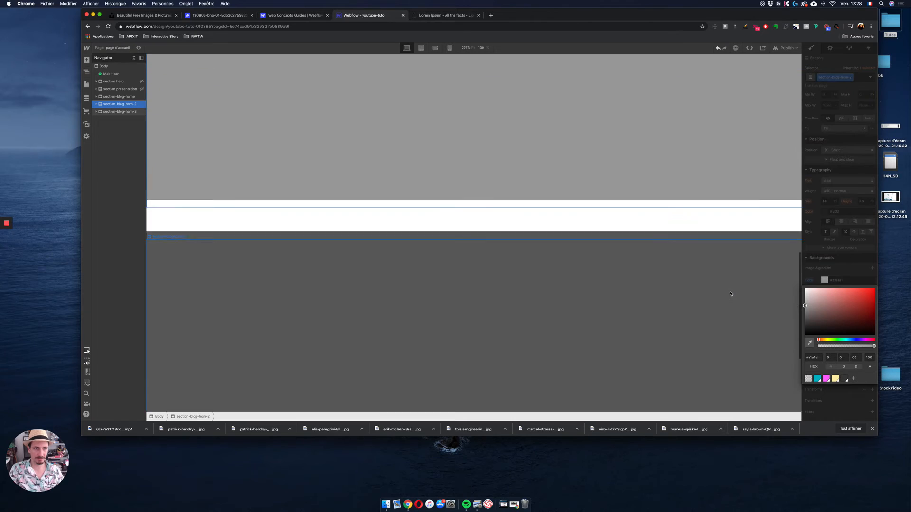
{"action": "scroll", "coordinate": [731, 293], "scroll_direction": "up", "scroll_amount": 8}
{"action": "scroll", "coordinate": [731, 291], "scroll_direction": "down", "scroll_amount": 2}
{"action": "scroll", "coordinate": [730, 291], "scroll_direction": "down", "scroll_amount": 2}
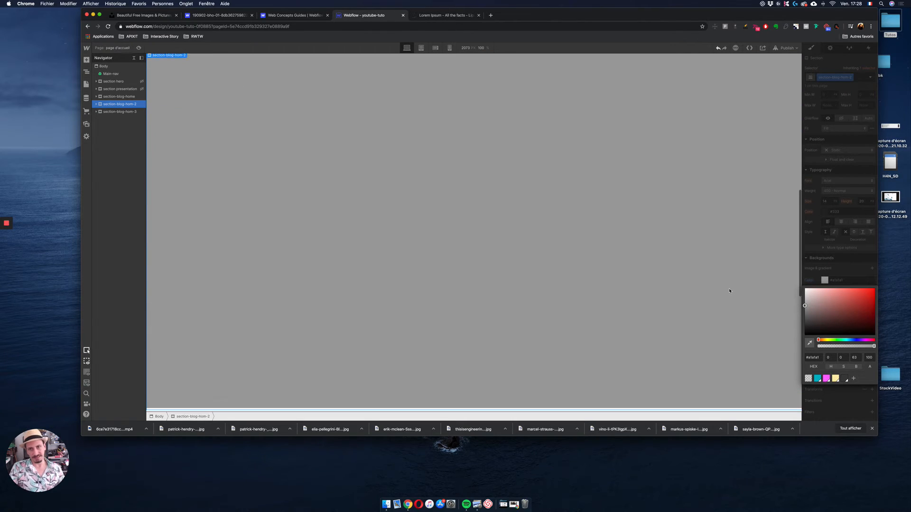
Review the three grey blog sections one after another on the page, ending with section-blog-hom-2 selected.
{"action": "left_click", "coordinate": [126, 99]}
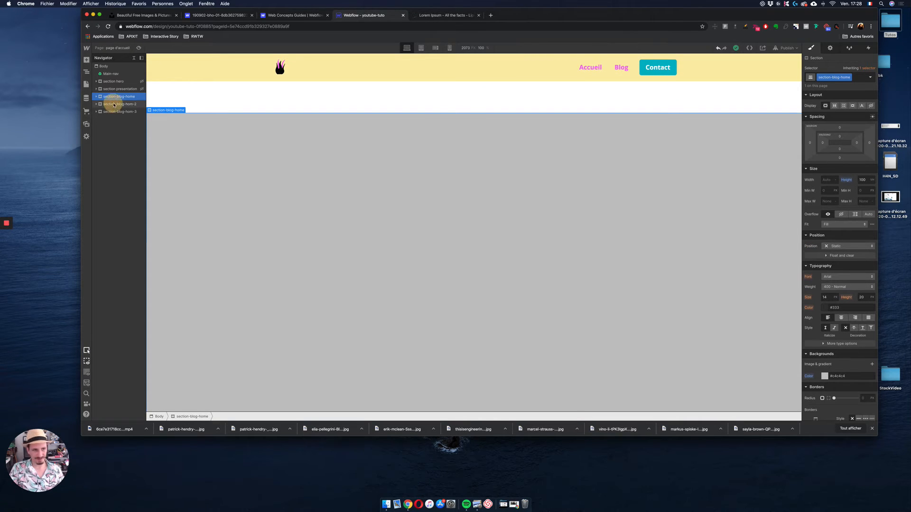
{"action": "left_click", "coordinate": [114, 105]}
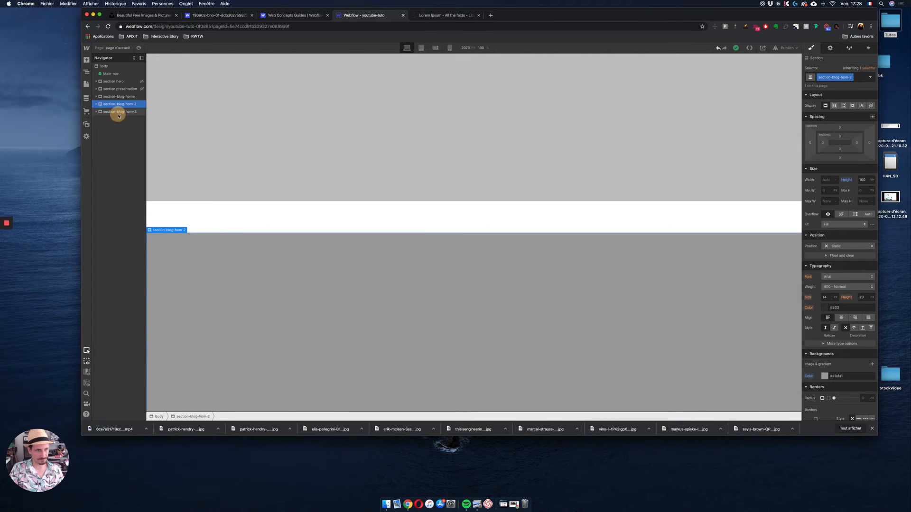
{"action": "left_click", "coordinate": [118, 114]}
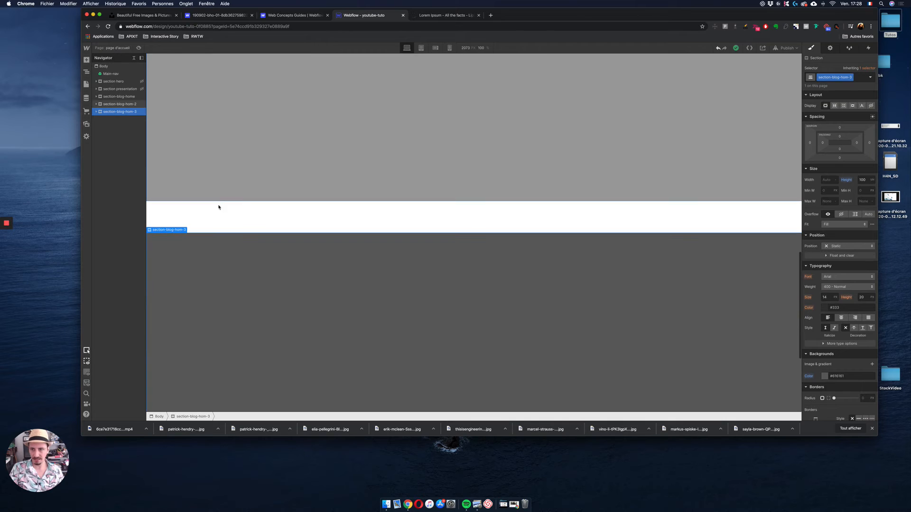
{"action": "left_click", "coordinate": [119, 82]}
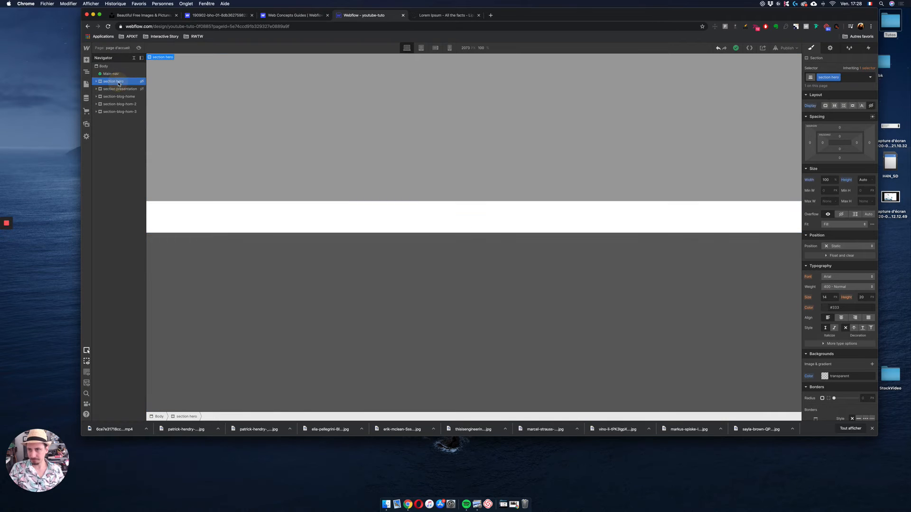
{"action": "left_click", "coordinate": [118, 97]}
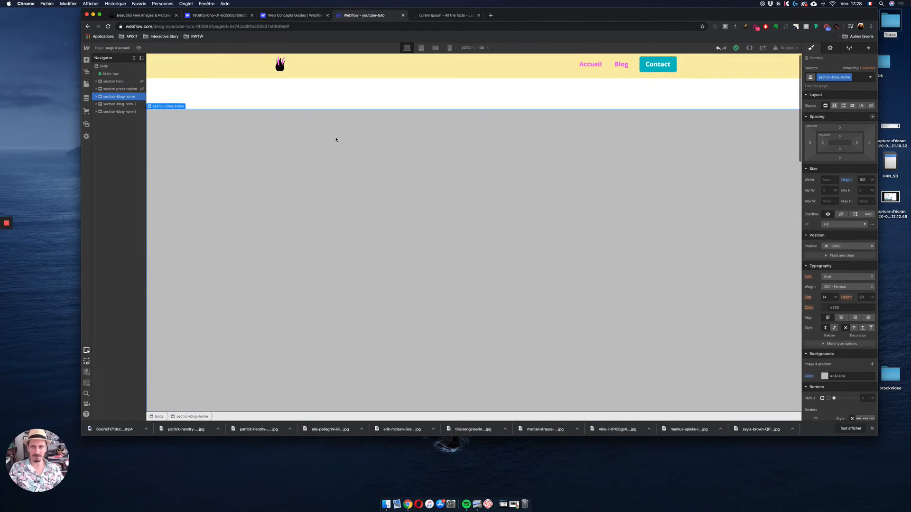
{"action": "scroll", "coordinate": [336, 139], "scroll_direction": "down", "scroll_amount": 15}
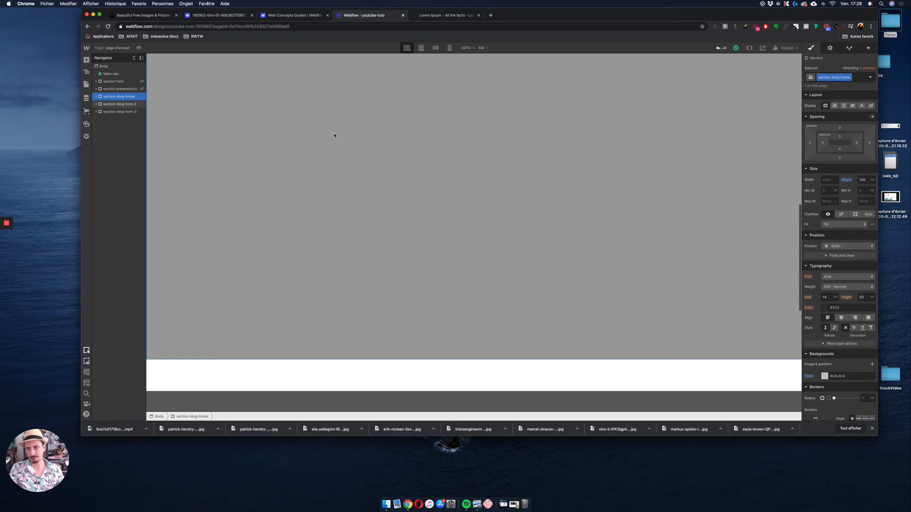
{"action": "left_click", "coordinate": [492, 199]}
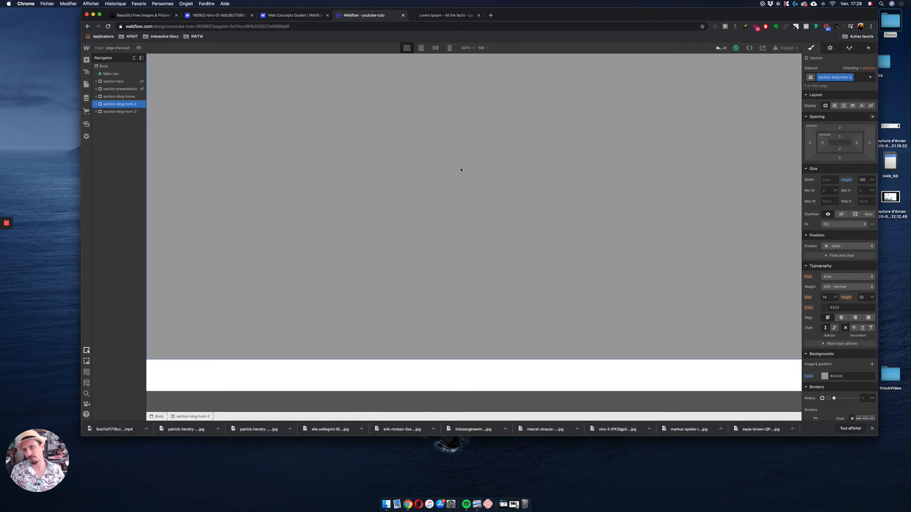
Insert the flash-anim.json Lottie animation from the assets into the main-cont container of section-blog-hom-2, above the collection list.
{"action": "left_click", "coordinate": [86, 124]}
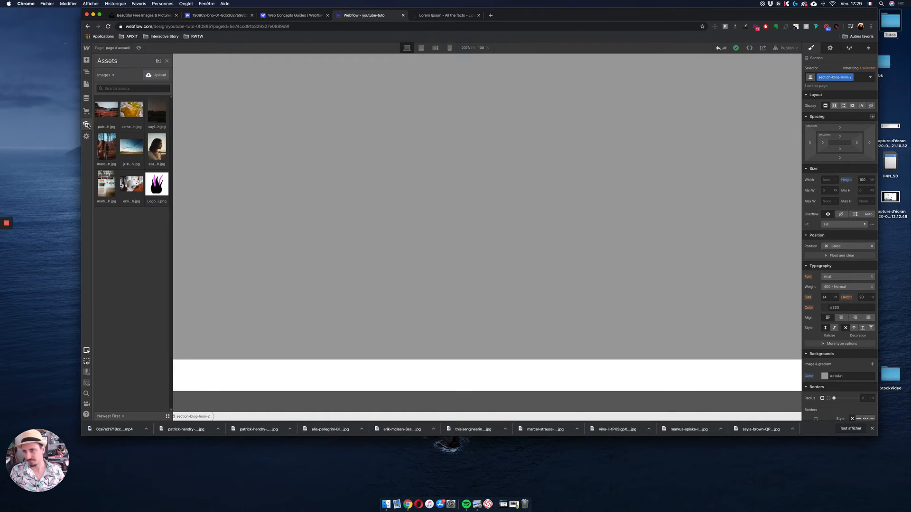
{"action": "left_click", "coordinate": [111, 74]}
{"action": "left_click", "coordinate": [114, 109]}
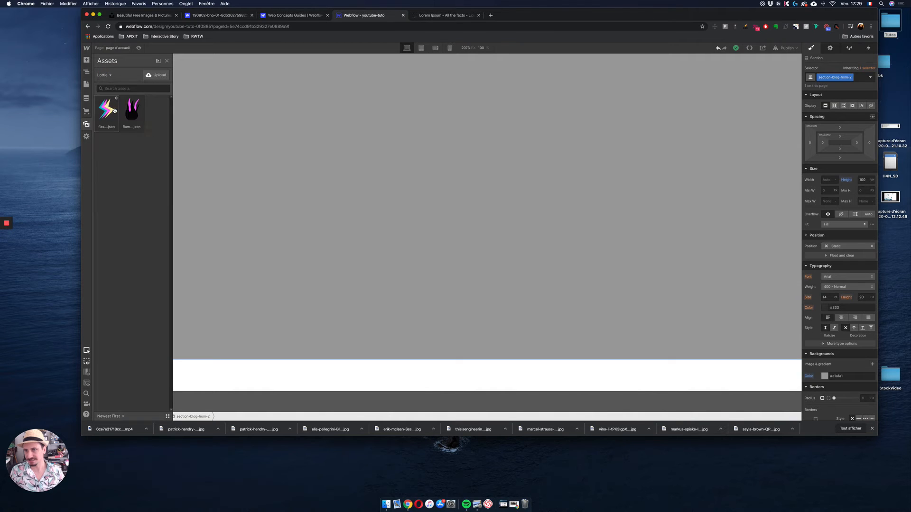
{"action": "mouse_move", "coordinate": [107, 112]}
{"action": "left_mouse_down"}
{"action": "mouse_move", "coordinate": [425, 122]}
{"action": "mouse_move", "coordinate": [468, 252]}
{"action": "mouse_move", "coordinate": [108, 108]}
{"action": "mouse_move", "coordinate": [130, 118]}
{"action": "mouse_move", "coordinate": [121, 118]}
{"action": "left_mouse_up"}
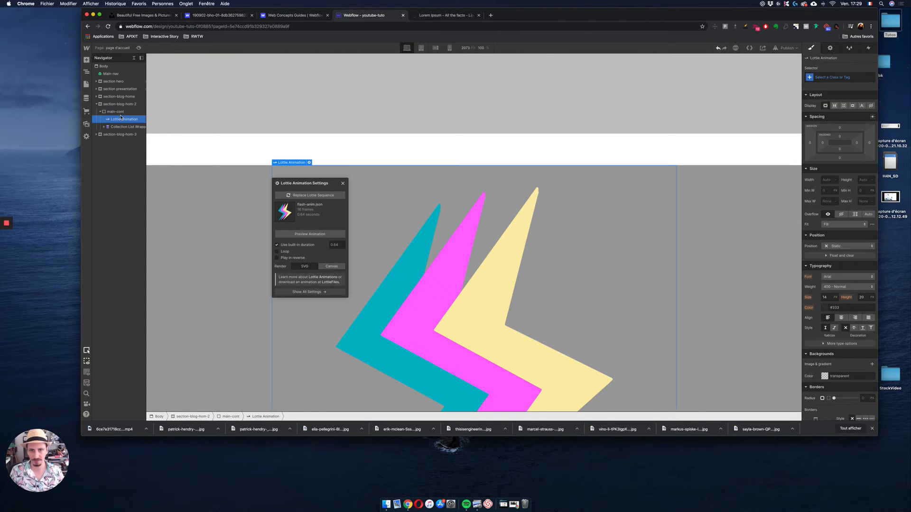
Delete the collection list wrappers from the main-cont containers of section-blog-hom-2 and section-blog-hom-3.
{"action": "left_click", "coordinate": [119, 127]}
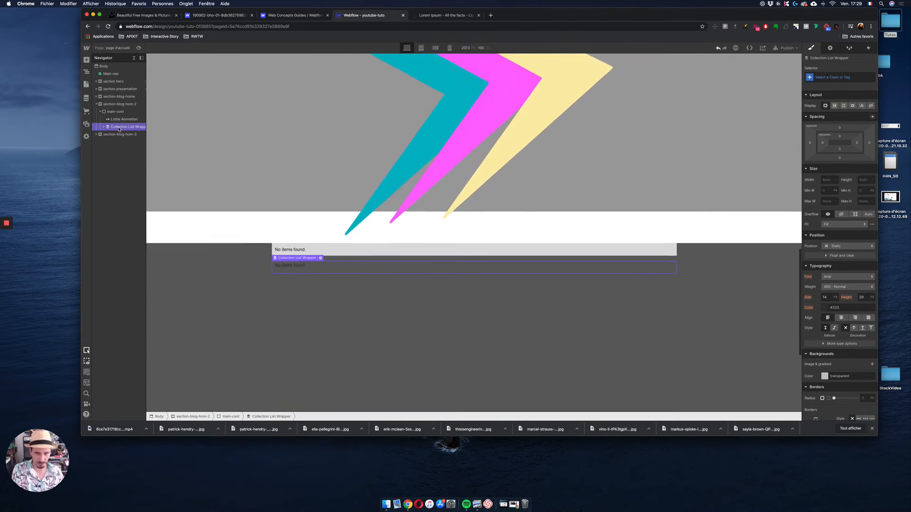
{"action": "key", "text": "Delete"}
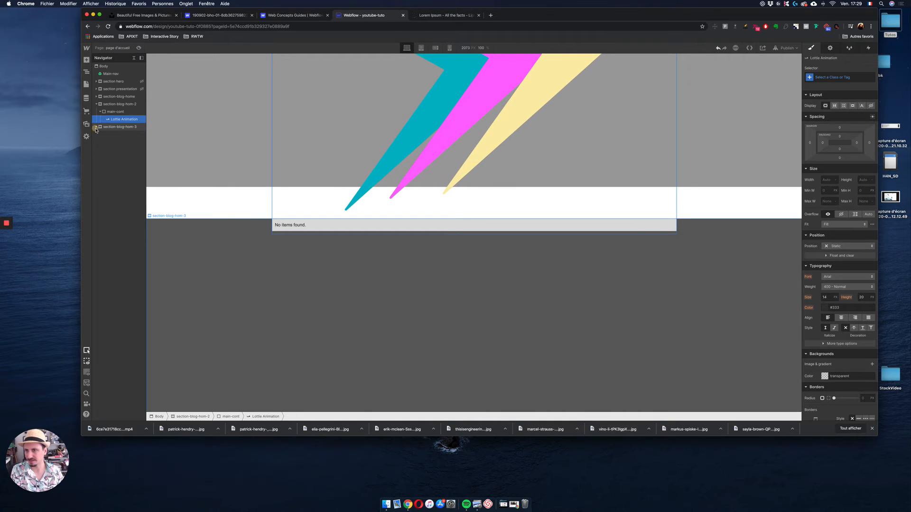
{"action": "left_click", "coordinate": [96, 127]}
{"action": "left_click", "coordinate": [99, 135]}
{"action": "left_click", "coordinate": [110, 142]}
{"action": "key", "text": "Delete"}
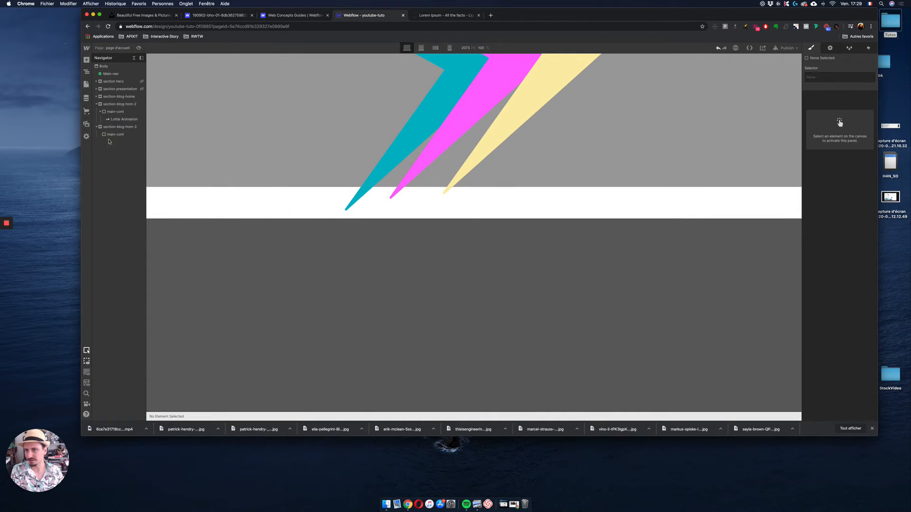
Remove the main-cont containers from section-blog-hom-3, section-blog-hom-2 and section-blog-home, leaving all three sections empty.
{"action": "left_click", "coordinate": [109, 136]}
{"action": "key", "text": "Delete"}
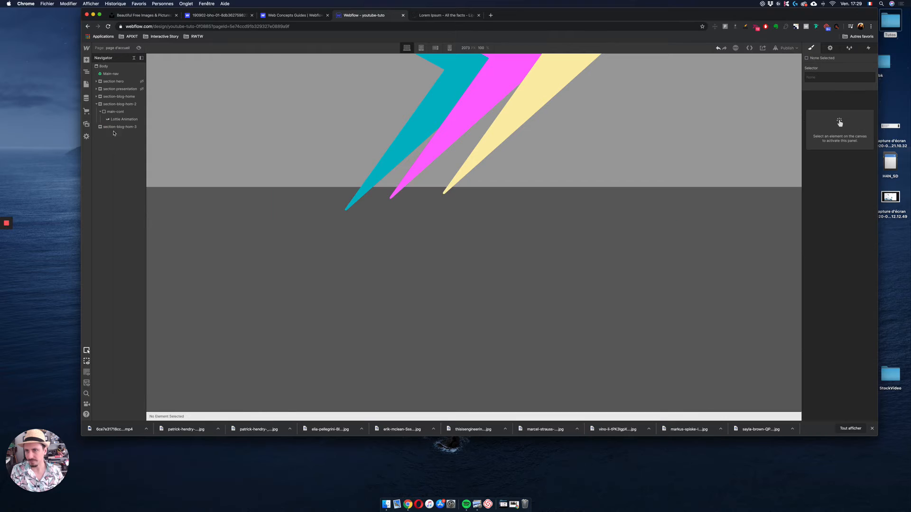
{"action": "left_click", "coordinate": [115, 113]}
{"action": "key", "text": "Delete"}
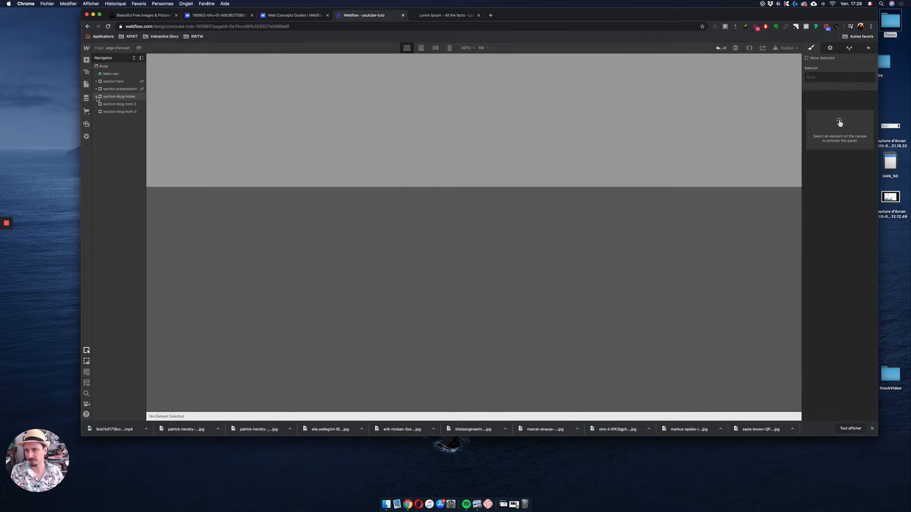
{"action": "left_click", "coordinate": [100, 99]}
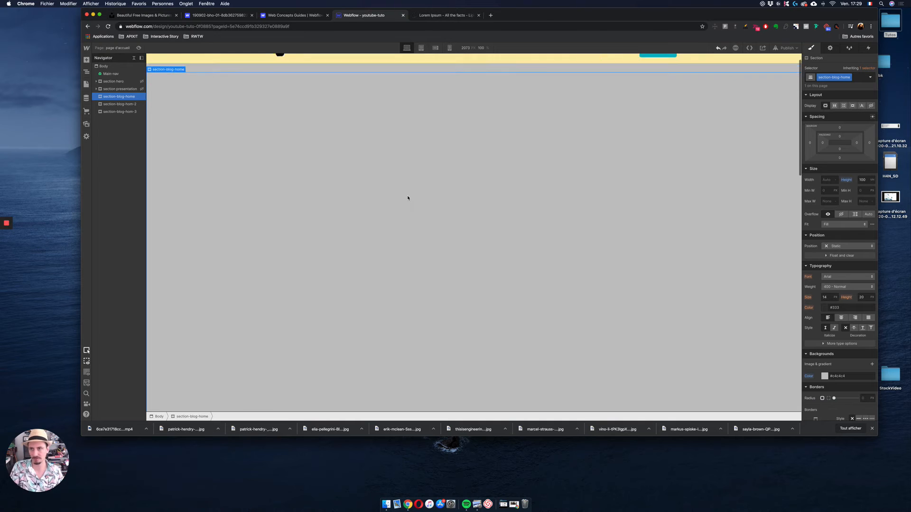
Insert the flash-anim.json Lottie animation from the assets directly into section-blog-hom-2 and set its width to 20%.
{"action": "scroll", "coordinate": [407, 198], "scroll_direction": "down", "scroll_amount": 8}
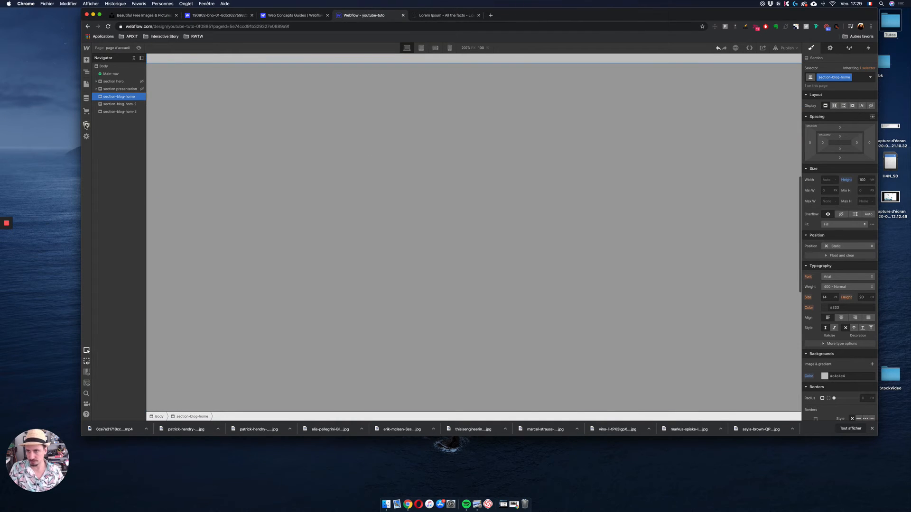
{"action": "left_click", "coordinate": [86, 125]}
{"action": "left_click_drag", "start_coordinate": [110, 105], "coordinate": [129, 110]}
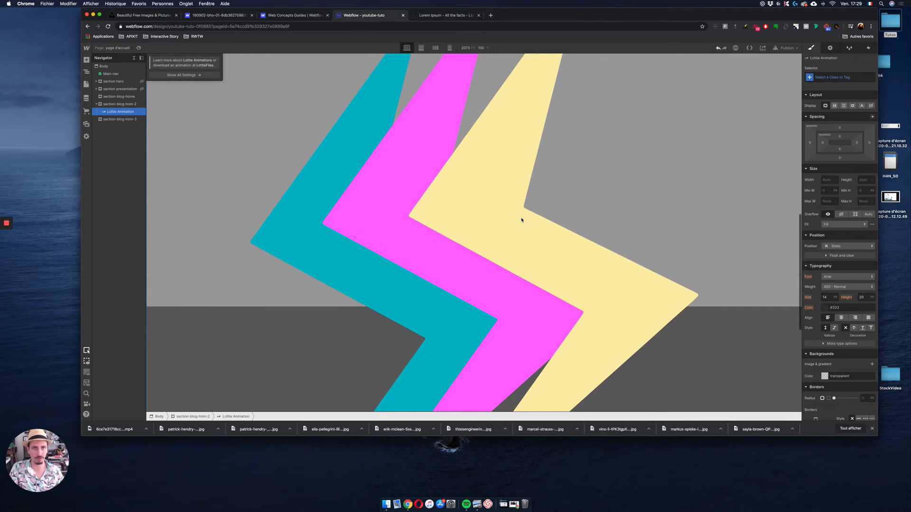
{"action": "left_click", "coordinate": [829, 180]}
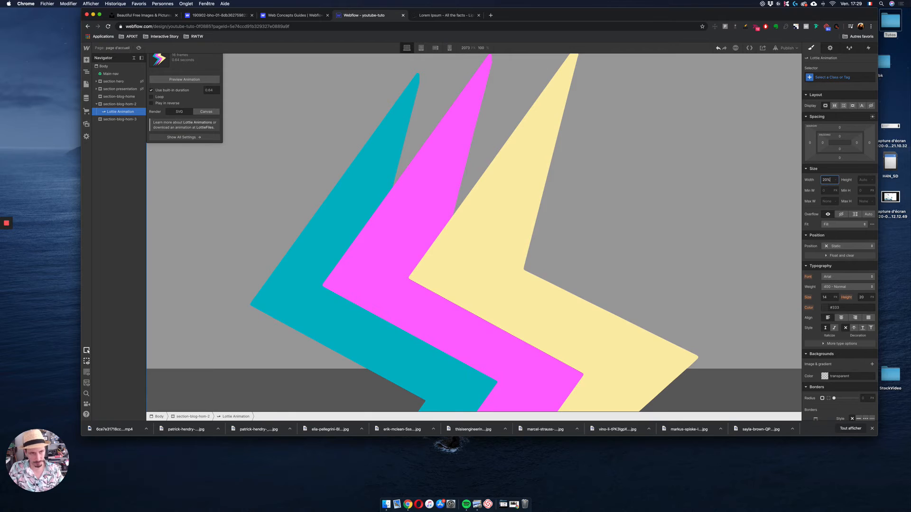
{"action": "type", "text": "20%"}
{"action": "key", "text": "Return"}
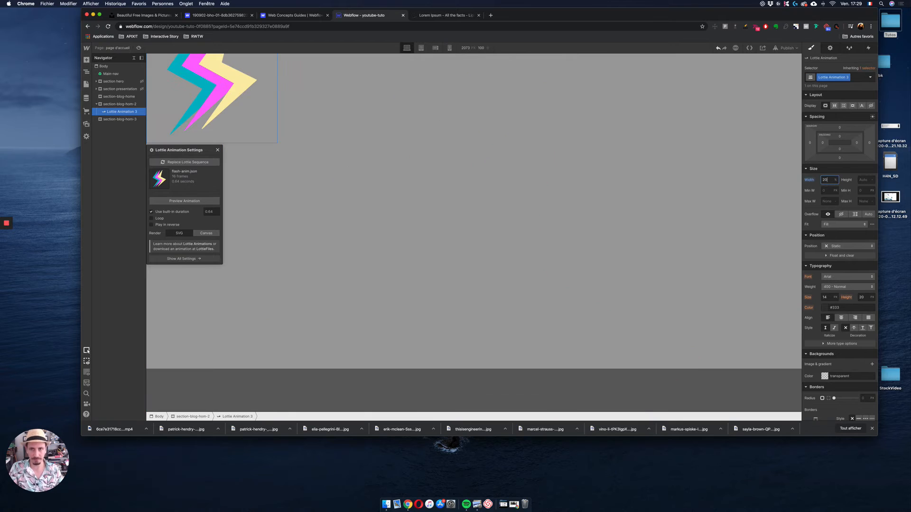
Make section-blog-hom-2 a vertical flexbox with its content centered in both alignment and justification.
{"action": "left_click", "coordinate": [116, 104]}
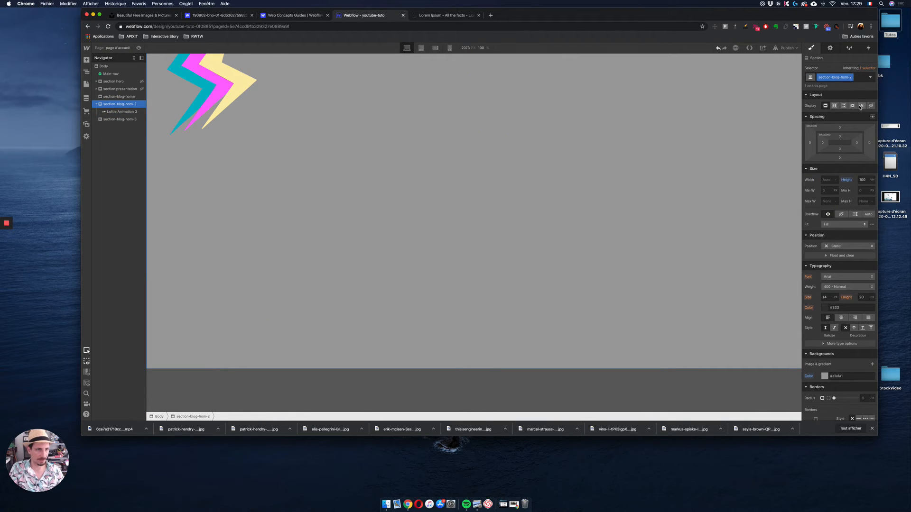
{"action": "left_click", "coordinate": [835, 106]}
{"action": "left_click", "coordinate": [838, 128]}
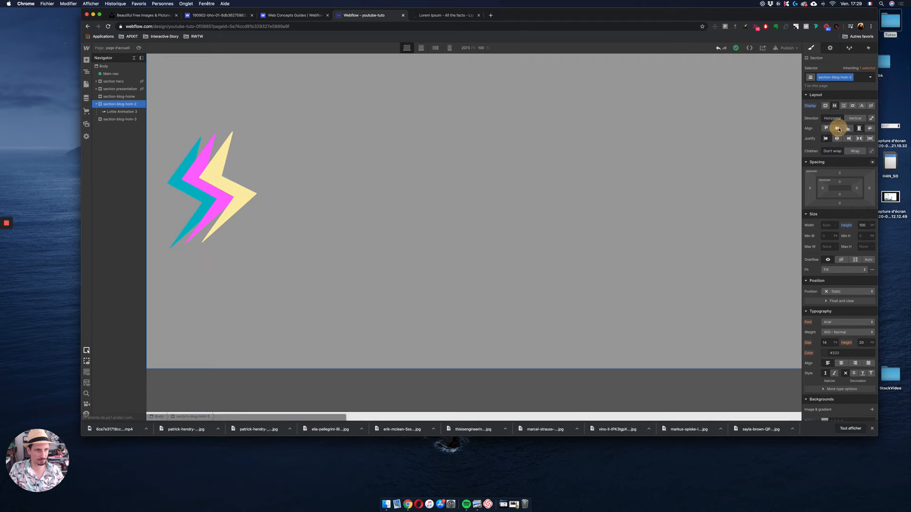
{"action": "left_click", "coordinate": [857, 118]}
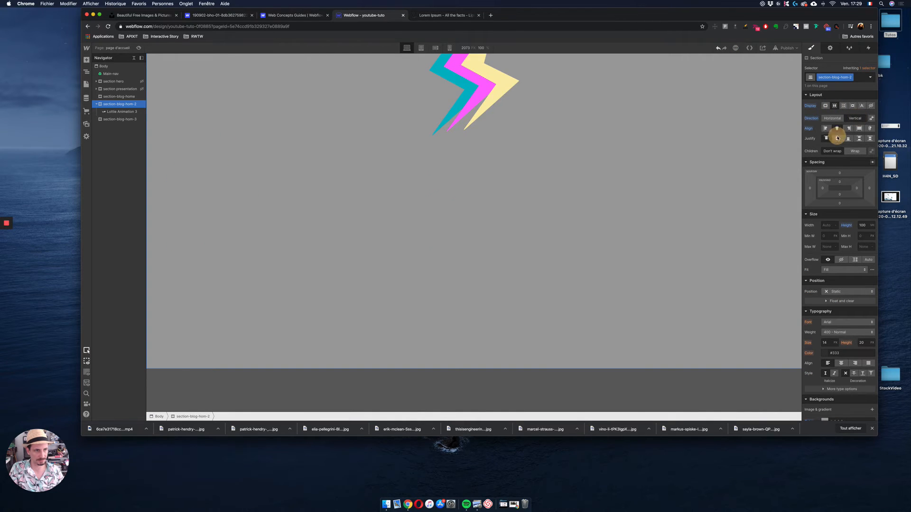
{"action": "left_click", "coordinate": [837, 138]}
Review the page from section-blog-home down to the centered Lottie animation in section-blog-hom-2.
{"action": "scroll", "coordinate": [700, 144], "scroll_direction": "up", "scroll_amount": 10}
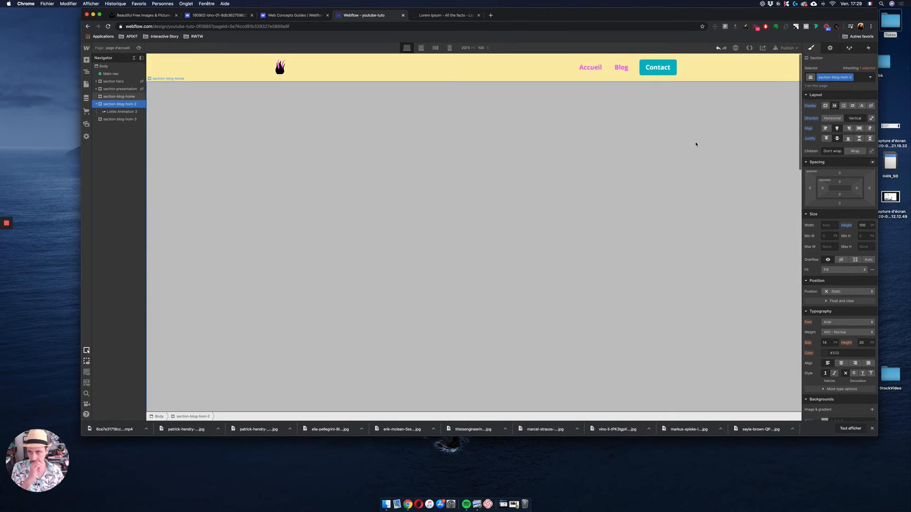
{"action": "left_click", "coordinate": [97, 104]}
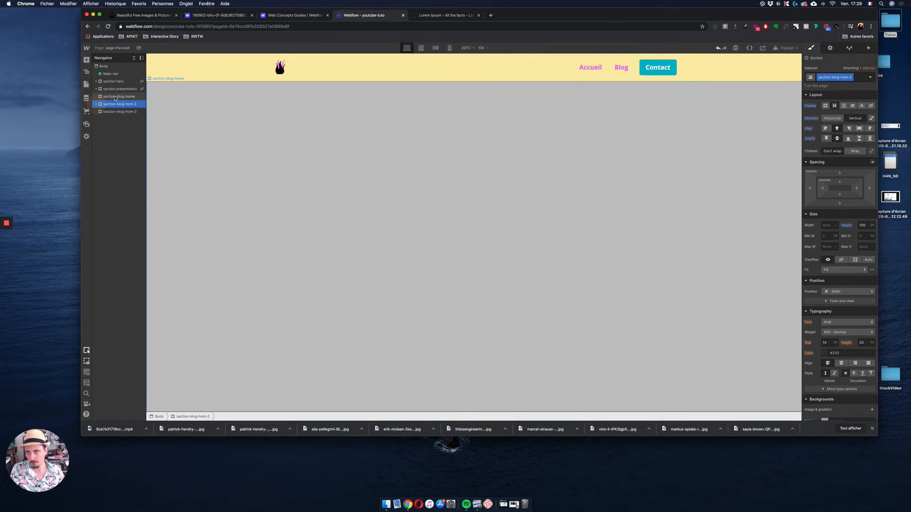
{"action": "left_click", "coordinate": [118, 97]}
{"action": "scroll", "coordinate": [405, 153], "scroll_direction": "up", "scroll_amount": 1}
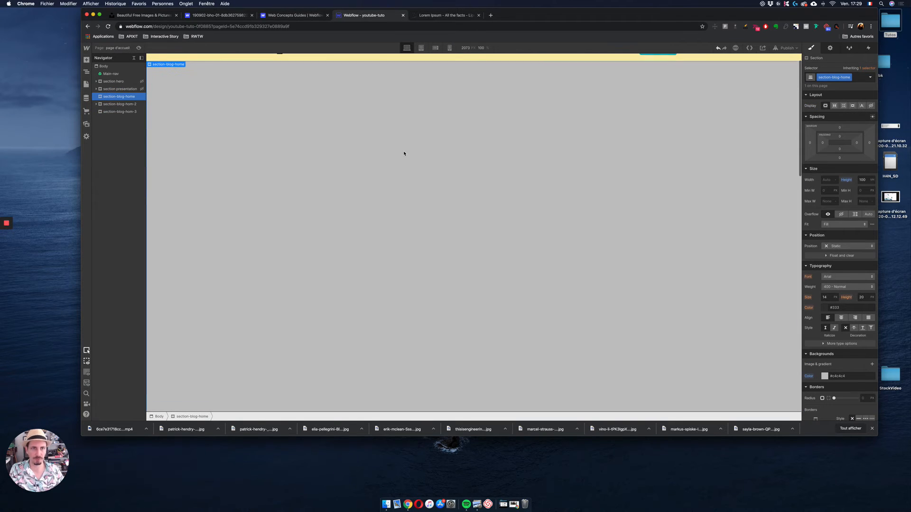
{"action": "scroll", "coordinate": [404, 154], "scroll_direction": "down", "scroll_amount": 1}
{"action": "scroll", "coordinate": [405, 154], "scroll_direction": "up", "scroll_amount": 1}
{"action": "scroll", "coordinate": [404, 154], "scroll_direction": "down", "scroll_amount": 1}
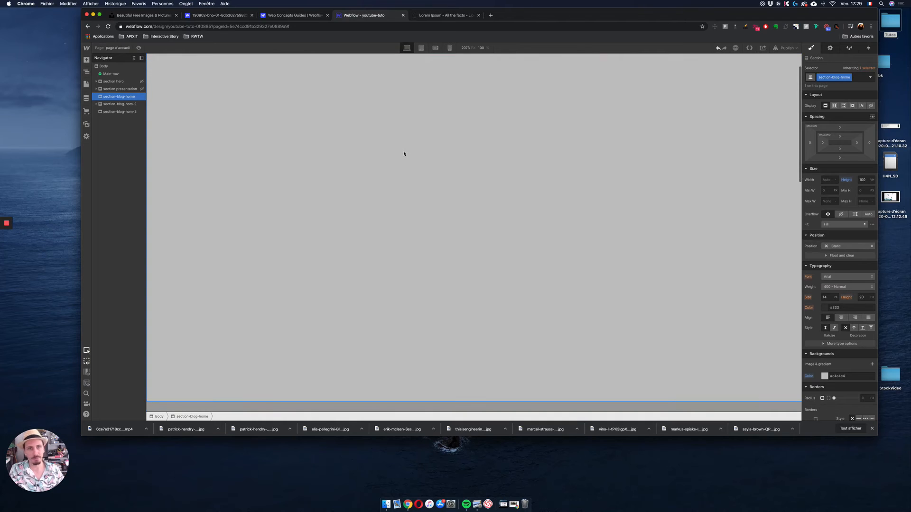
{"action": "scroll", "coordinate": [403, 154], "scroll_direction": "down", "scroll_amount": 2}
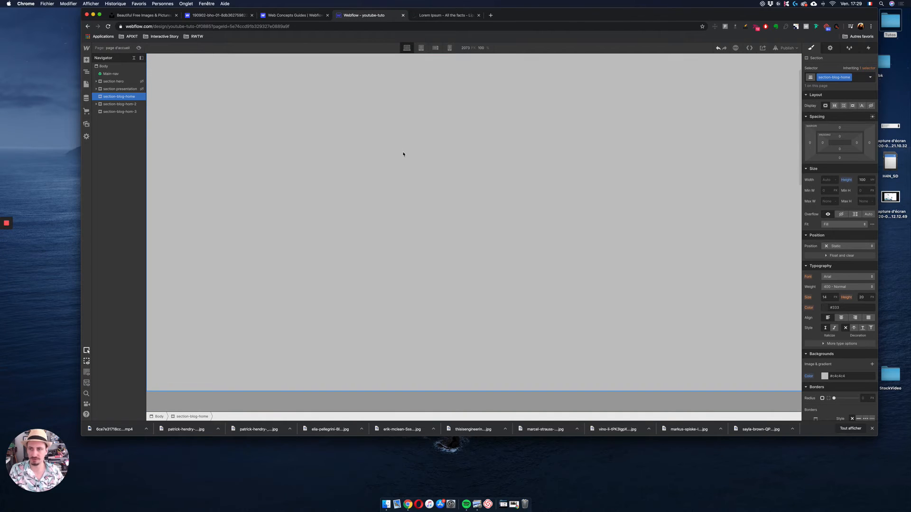
{"action": "scroll", "coordinate": [404, 153], "scroll_direction": "down", "scroll_amount": 8}
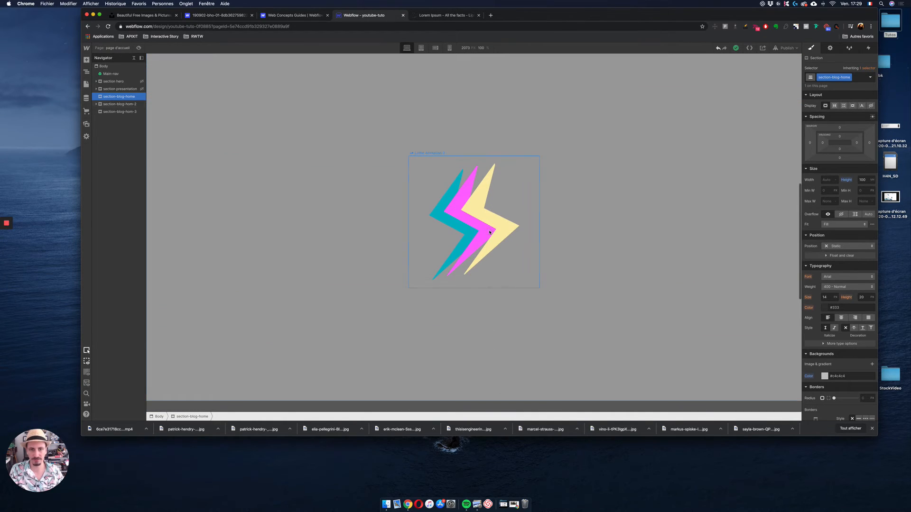
Preview the page, return to editing, and turn on looping in the Lottie animation's settings.
{"action": "left_click", "coordinate": [139, 48]}
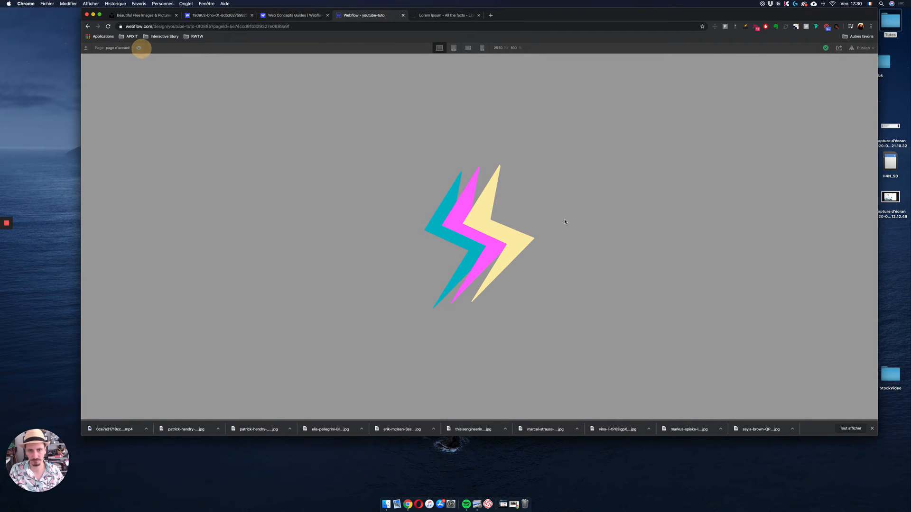
{"action": "left_click", "coordinate": [139, 48]}
{"action": "left_click", "coordinate": [488, 217]}
{"action": "left_click", "coordinate": [449, 153]}
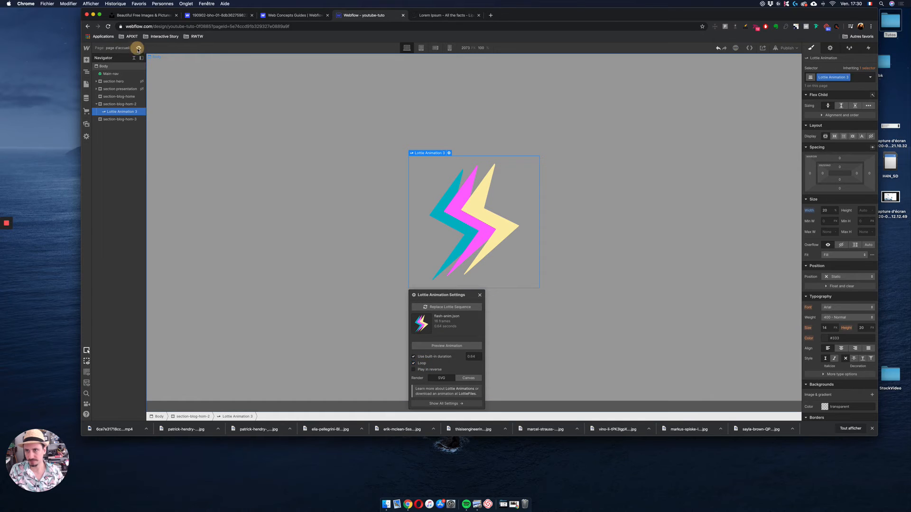
Preview the page and examine how the looping Lottie animation plays when it is scrolled into view.
{"action": "left_click", "coordinate": [139, 48]}
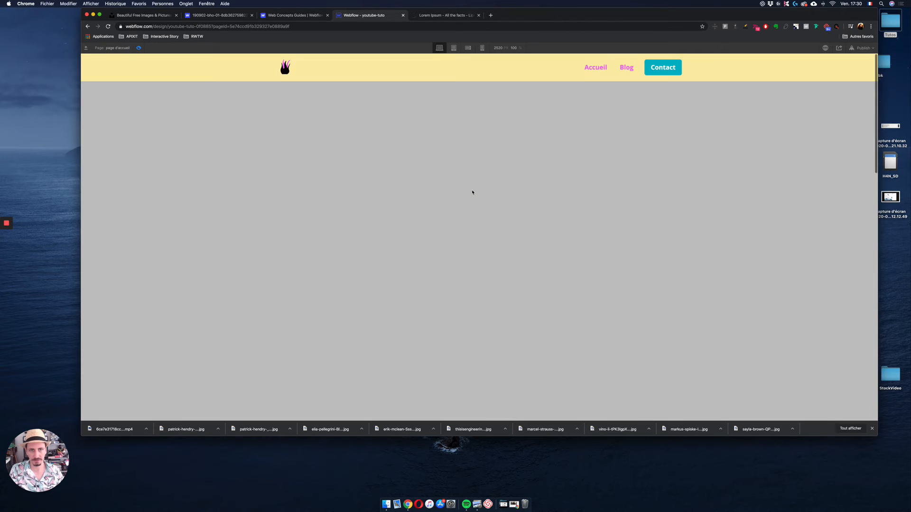
{"action": "scroll", "coordinate": [472, 192], "scroll_direction": "down", "scroll_amount": 10}
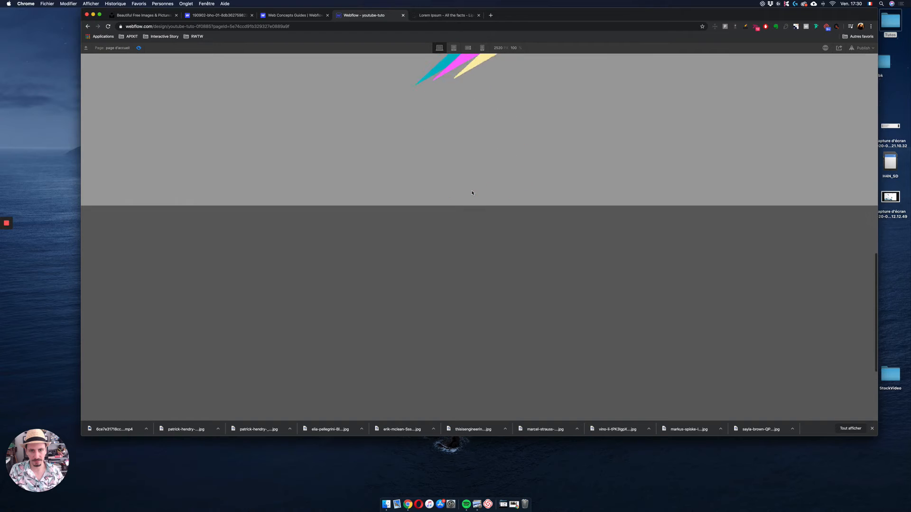
{"action": "scroll", "coordinate": [472, 193], "scroll_direction": "up", "scroll_amount": 15}
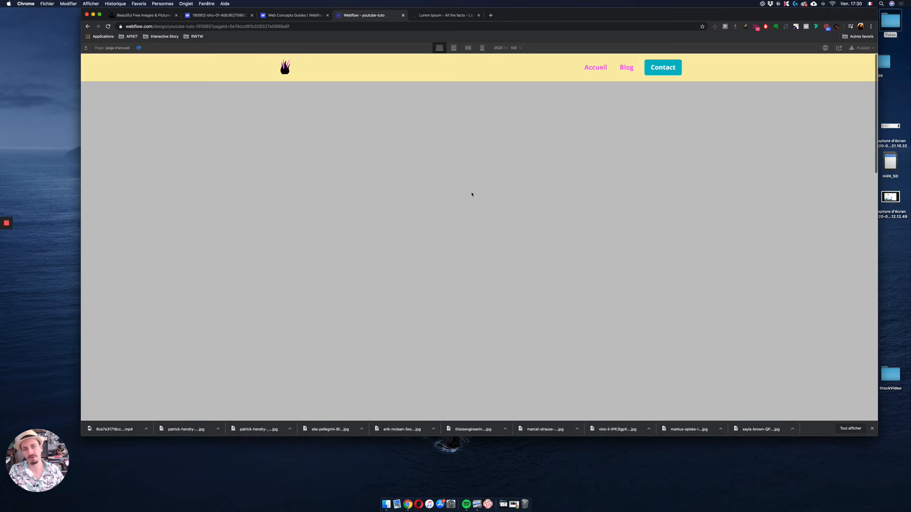
{"action": "scroll", "coordinate": [471, 194], "scroll_direction": "down", "scroll_amount": 6}
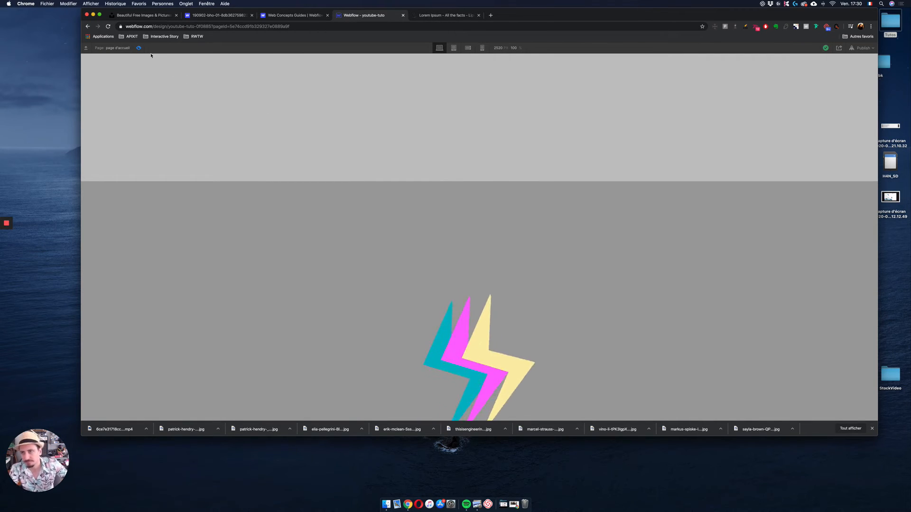
Exit the preview, turn off looping for the Lottie animation, and close its settings.
{"action": "left_click", "coordinate": [139, 48]}
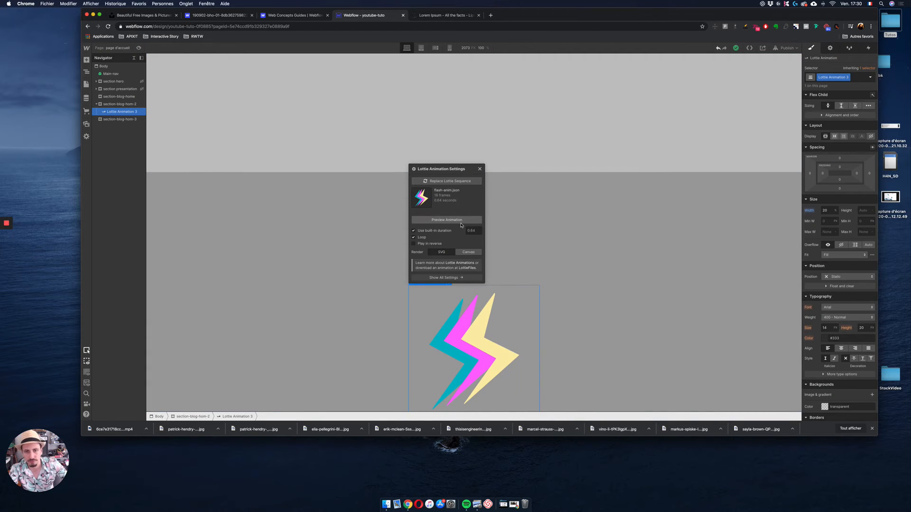
{"action": "left_click", "coordinate": [414, 238]}
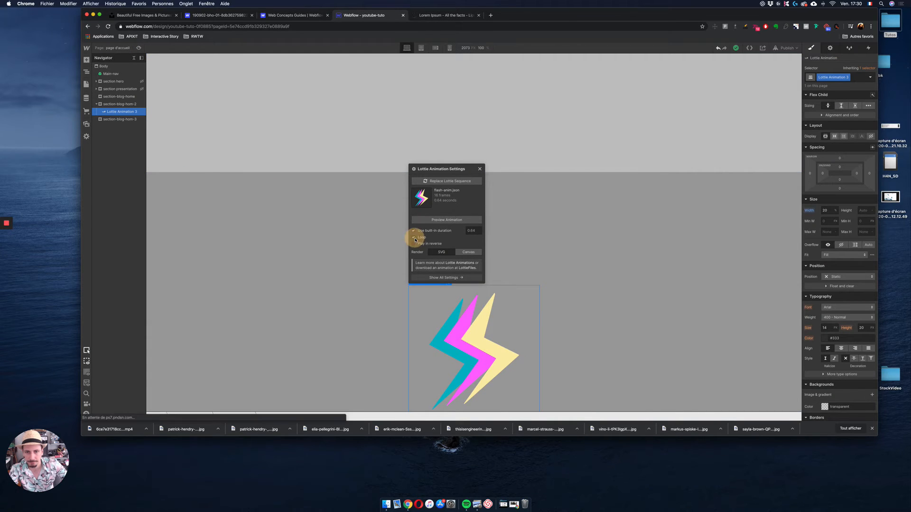
{"action": "left_click", "coordinate": [480, 169]}
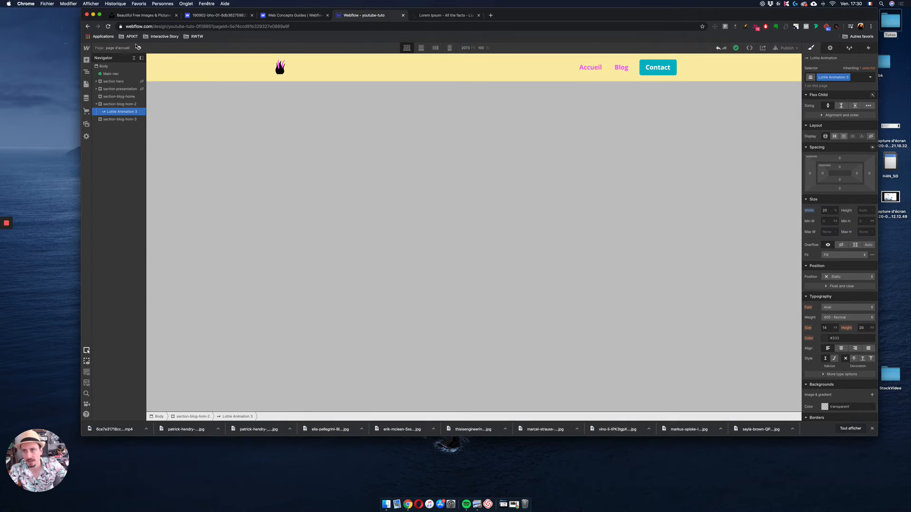
Preview the page with looping off, examine the Lottie animation while scrolling through the sections, and return to editing.
{"action": "left_click", "coordinate": [139, 48]}
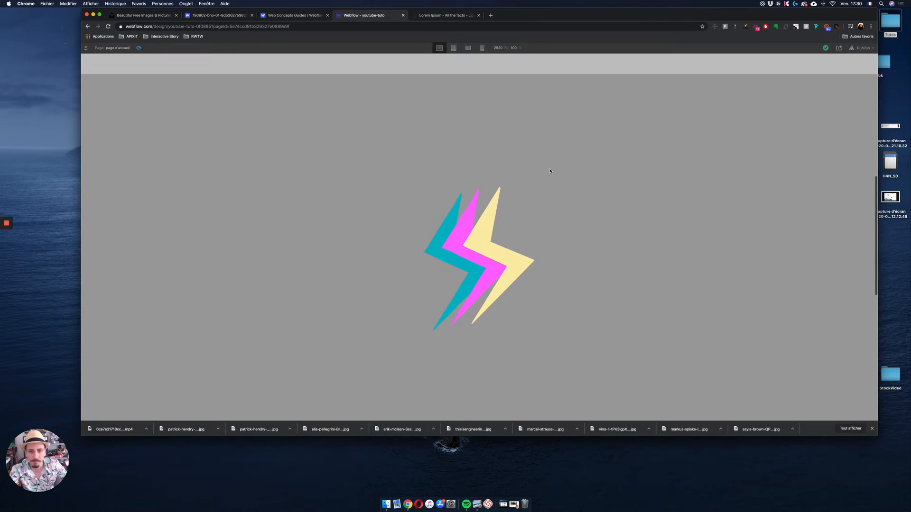
{"action": "scroll", "coordinate": [550, 172], "scroll_direction": "up", "scroll_amount": 10}
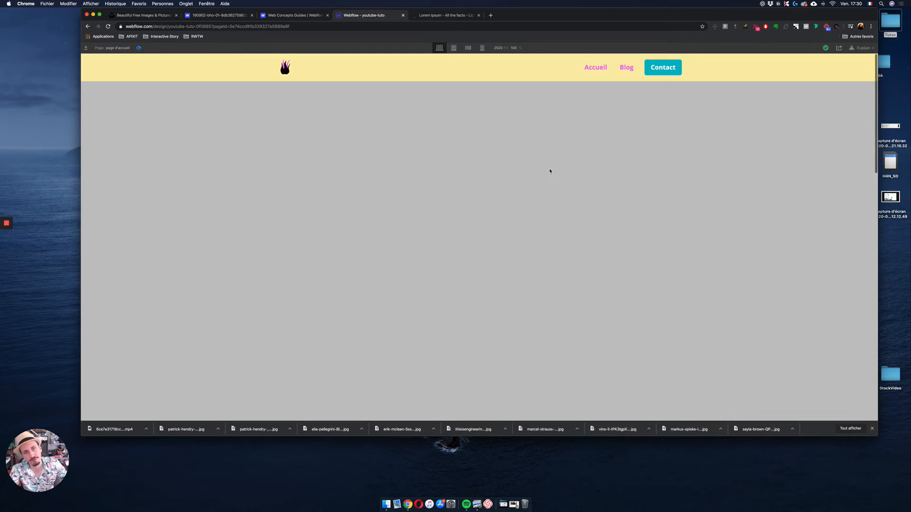
{"action": "scroll", "coordinate": [550, 172], "scroll_direction": "down", "scroll_amount": 5}
{"action": "scroll", "coordinate": [549, 171], "scroll_direction": "down", "scroll_amount": 3}
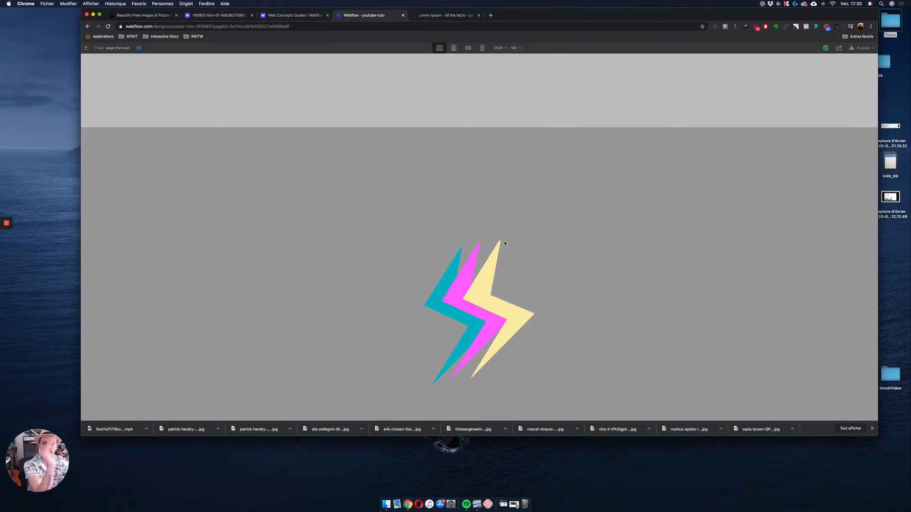
{"action": "scroll", "coordinate": [508, 216], "scroll_direction": "down", "scroll_amount": 2}
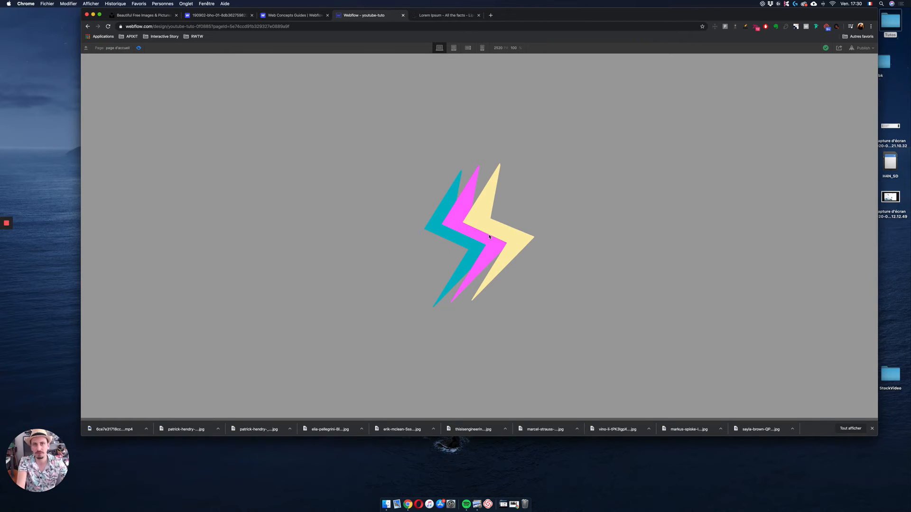
{"action": "scroll", "coordinate": [489, 237], "scroll_direction": "up", "scroll_amount": 8}
{"action": "left_click", "coordinate": [138, 47]}
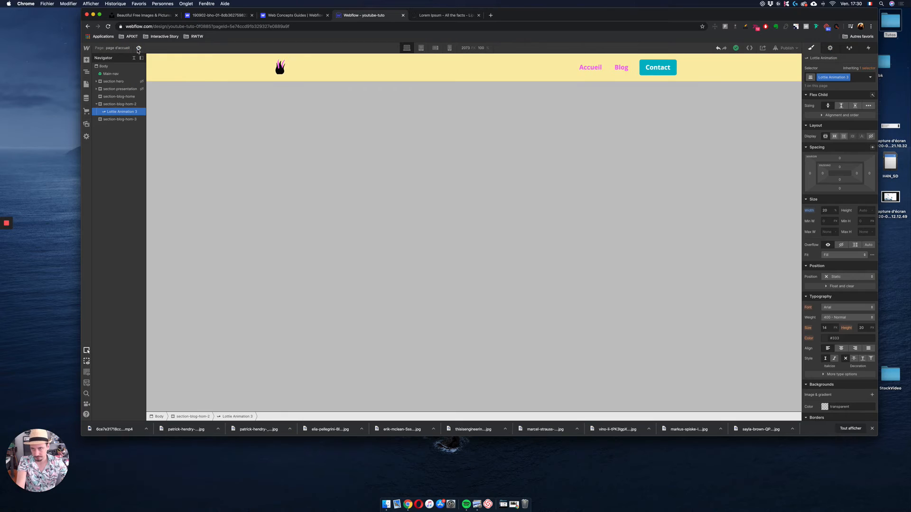
Add a Scroll into view trigger to the Lottie animation and set its scrolled-into-view action to Lottie Playback.
{"action": "scroll", "coordinate": [468, 240], "scroll_direction": "down", "scroll_amount": 8}
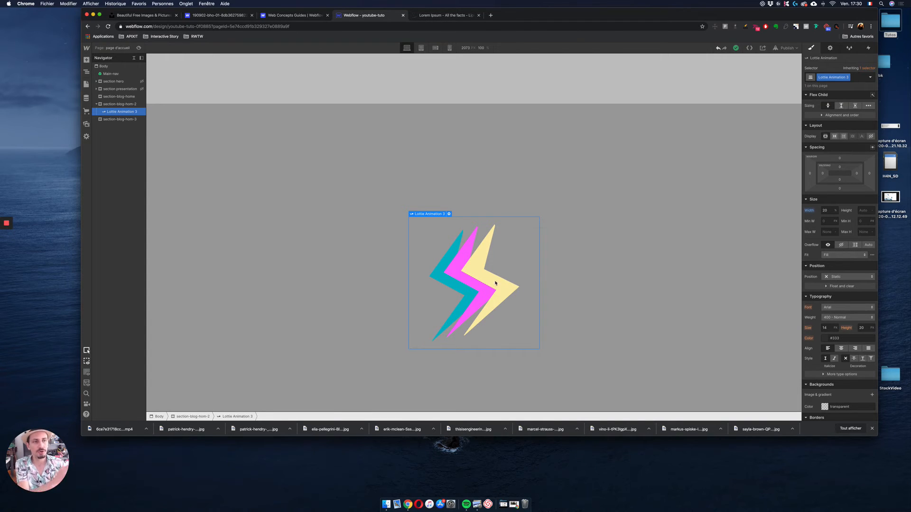
{"action": "left_click", "coordinate": [868, 48]}
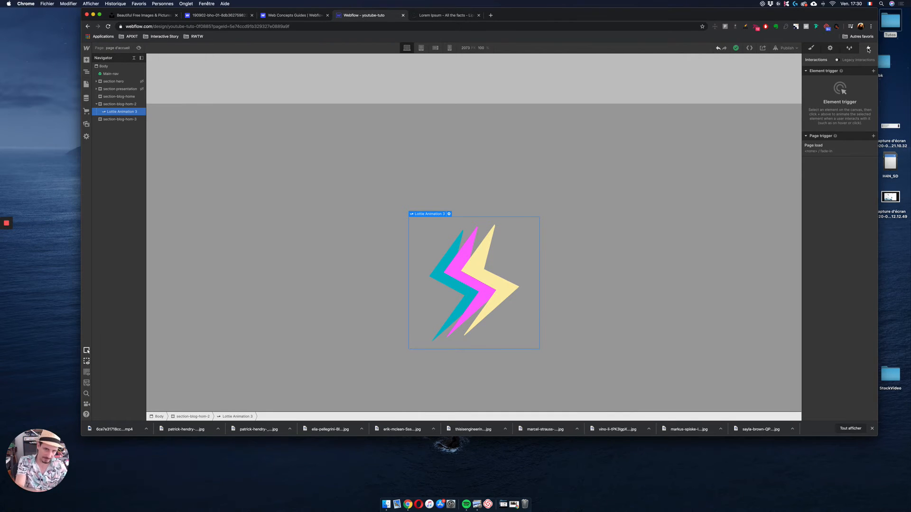
{"action": "left_click", "coordinate": [874, 71]}
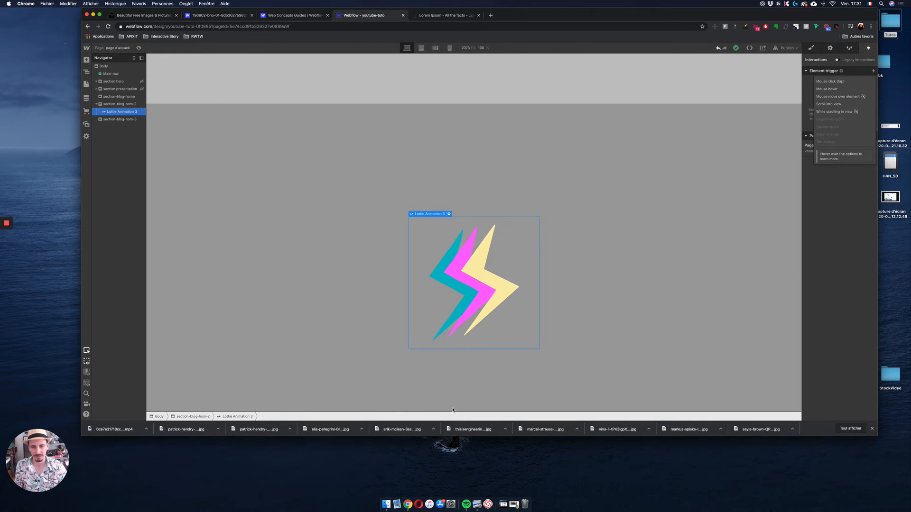
{"action": "left_click", "coordinate": [840, 107]}
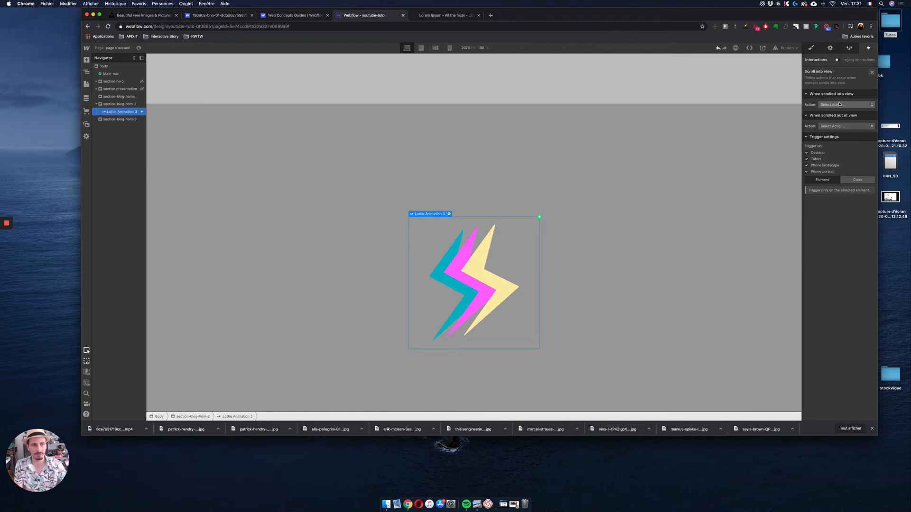
{"action": "left_click", "coordinate": [839, 104]}
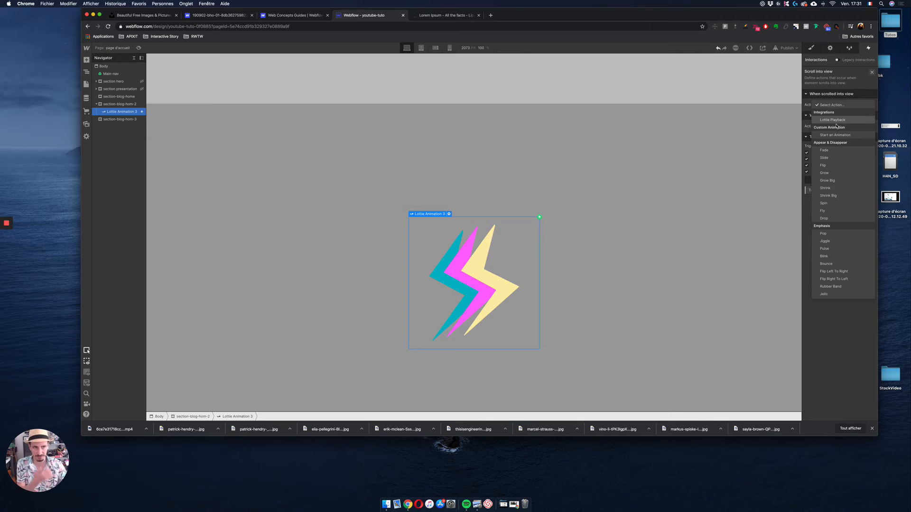
{"action": "left_click", "coordinate": [837, 121]}
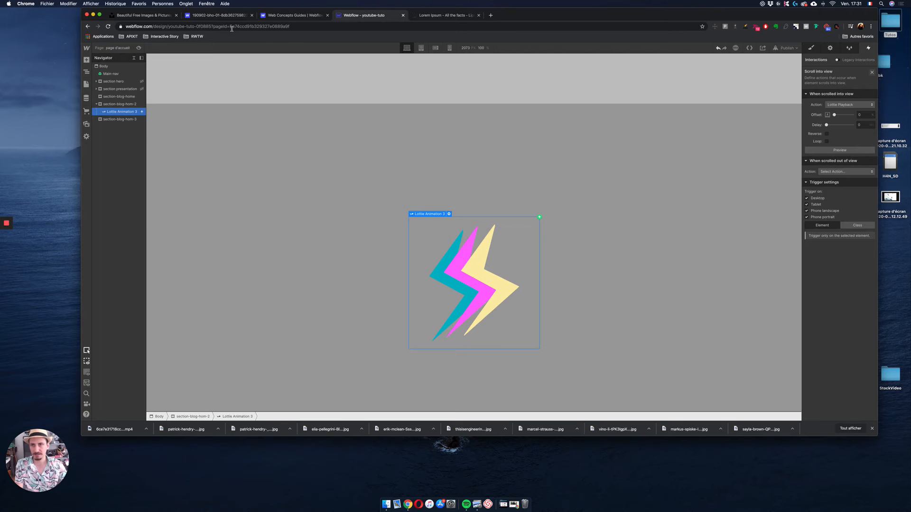
Preview the page, examine how the Lottie animation plays when scrolled into view, and return to editing.
{"action": "left_click", "coordinate": [139, 48]}
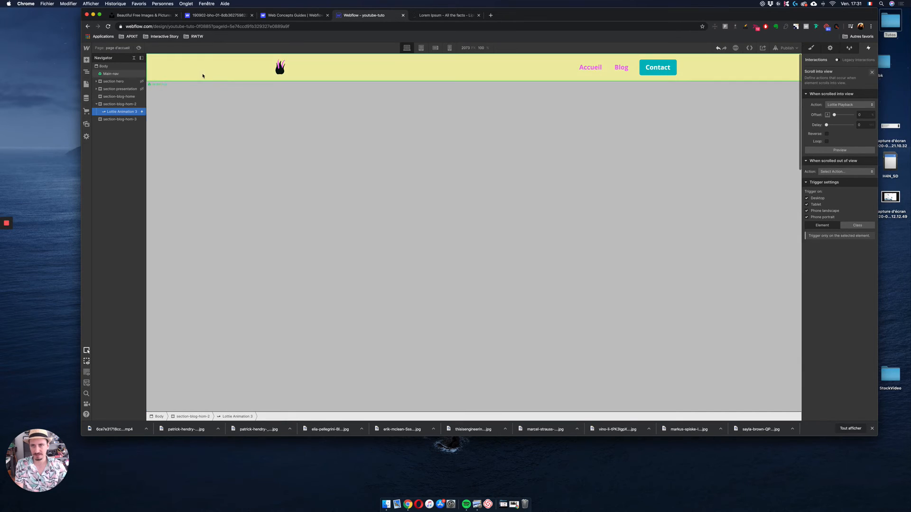
{"action": "scroll", "coordinate": [580, 189], "scroll_direction": "down", "scroll_amount": 10}
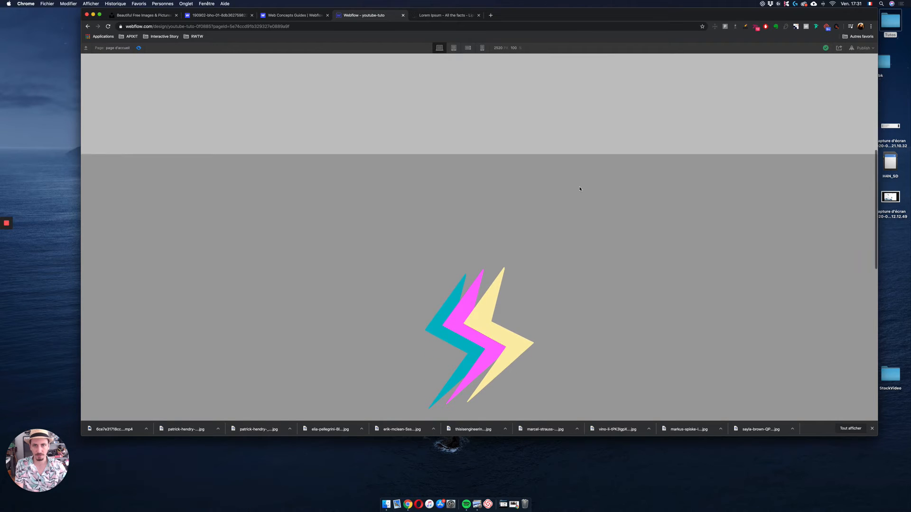
{"action": "scroll", "coordinate": [580, 188], "scroll_direction": "up", "scroll_amount": 10}
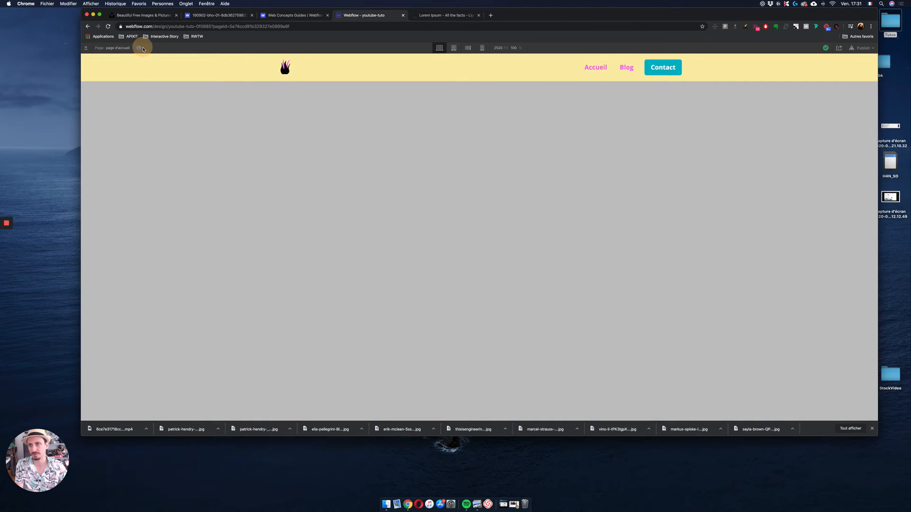
{"action": "left_click", "coordinate": [143, 48]}
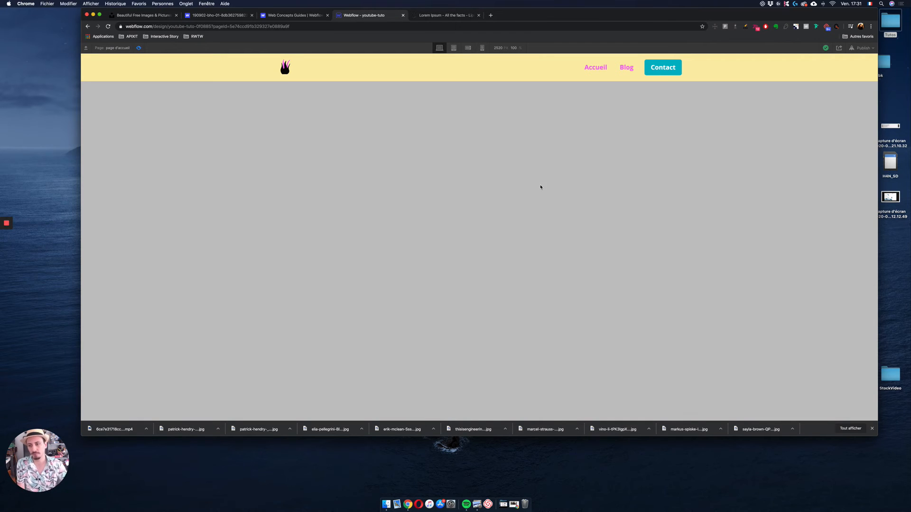
{"action": "scroll", "coordinate": [541, 188], "scroll_direction": "down", "scroll_amount": 6}
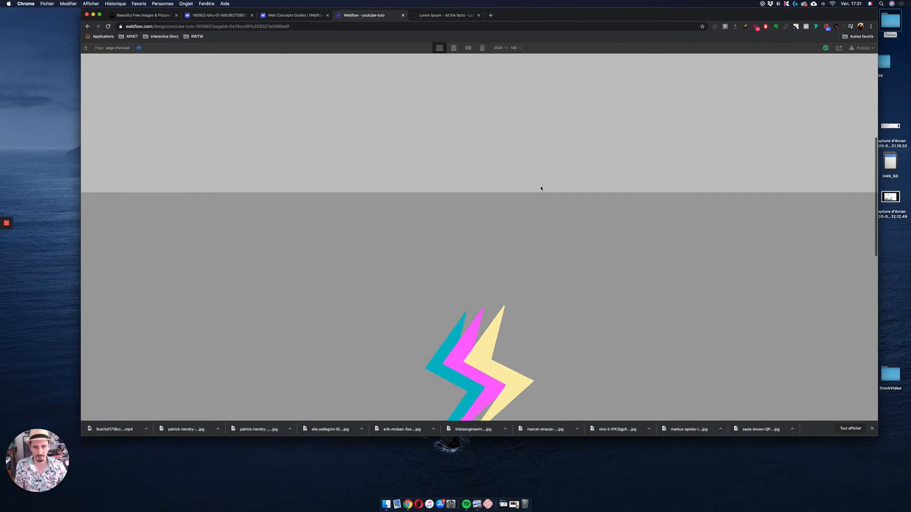
{"action": "scroll", "coordinate": [541, 188], "scroll_direction": "up", "scroll_amount": 4}
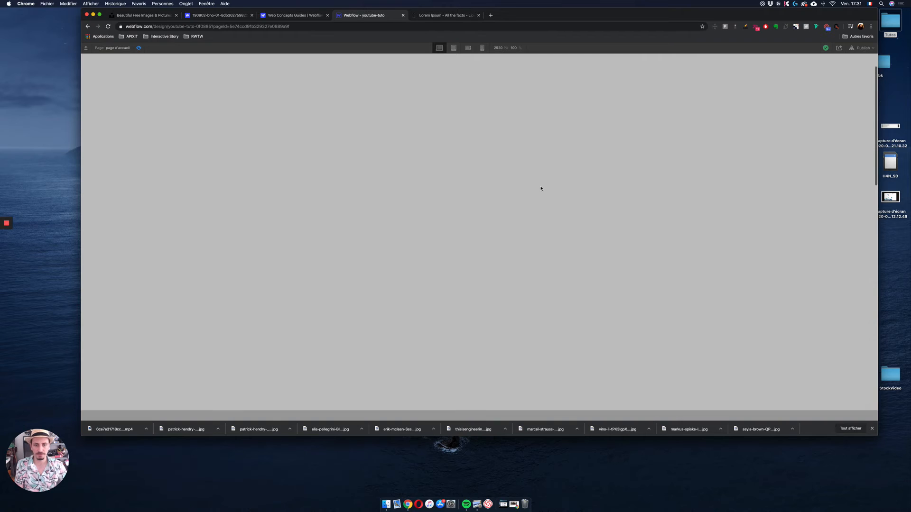
{"action": "scroll", "coordinate": [540, 188], "scroll_direction": "down", "scroll_amount": 1}
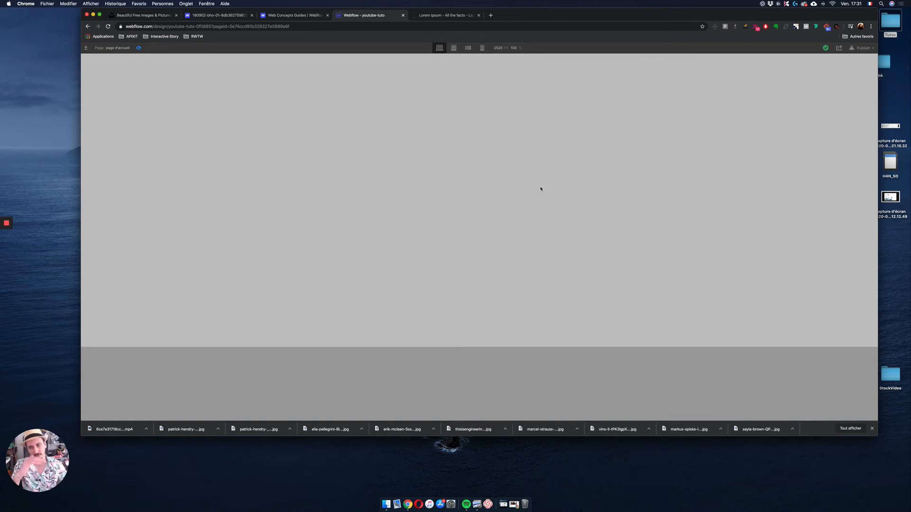
{"action": "left_click", "coordinate": [138, 48]}
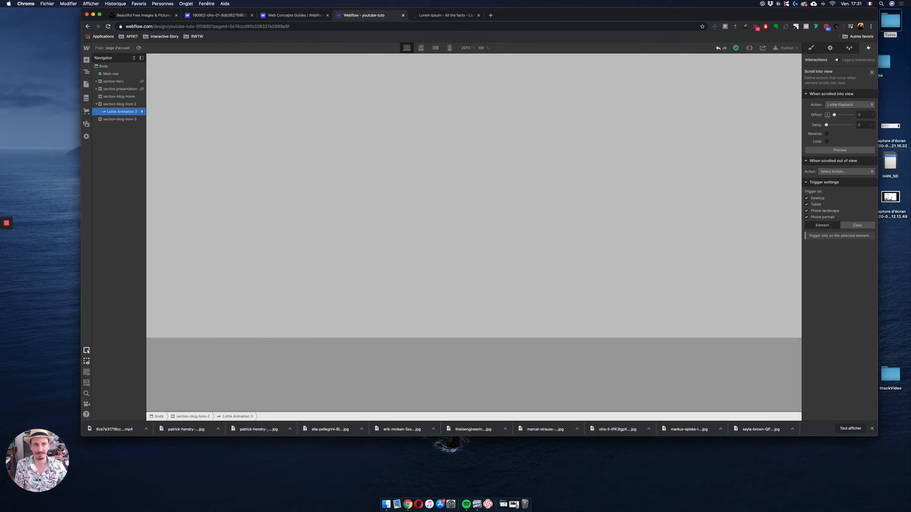
Try looping on the Lottie Playback action in the preview, and turn looping back off.
{"action": "left_click", "coordinate": [827, 141]}
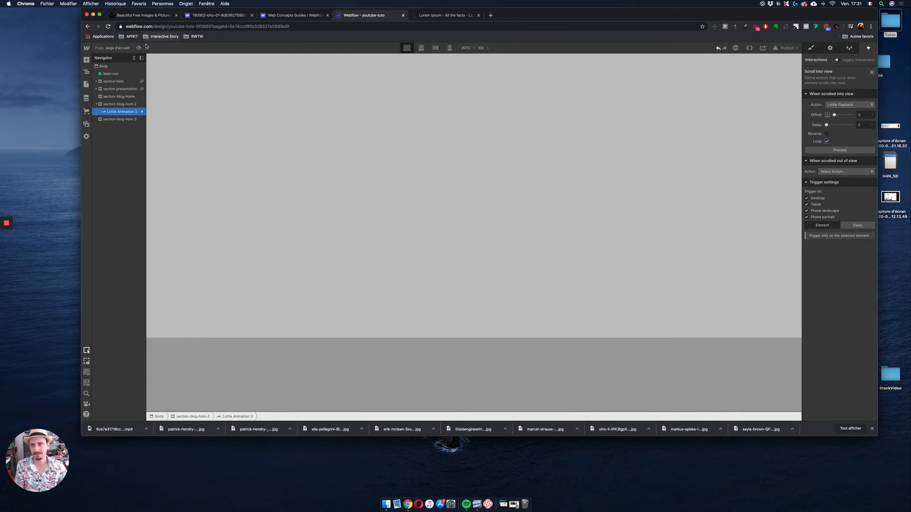
{"action": "left_click", "coordinate": [139, 48]}
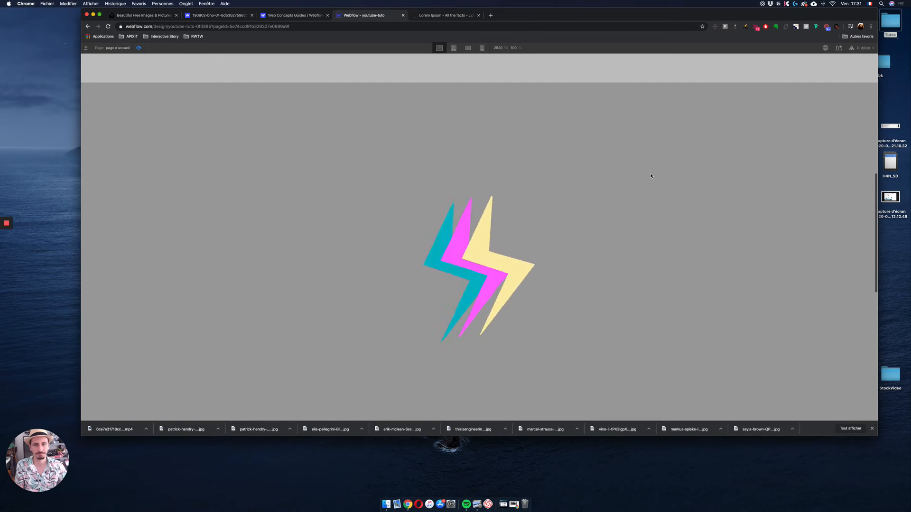
{"action": "left_click", "coordinate": [138, 48]}
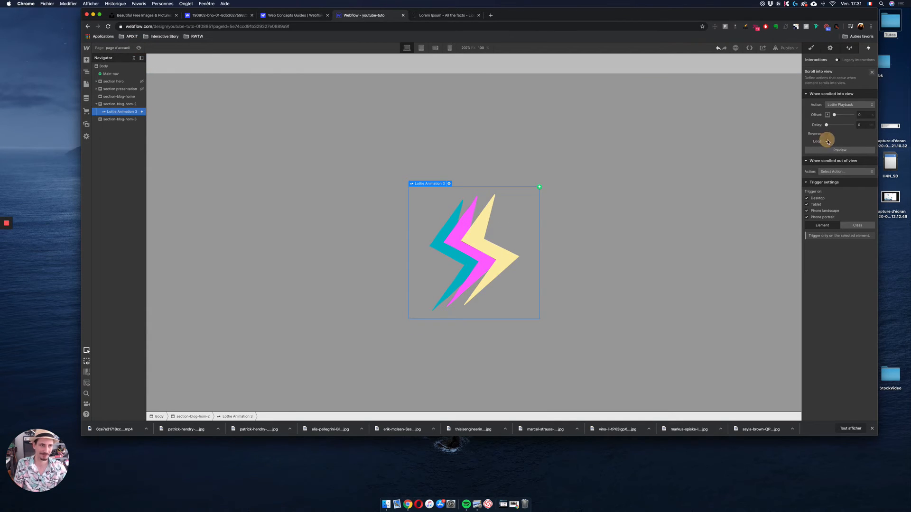
{"action": "left_click", "coordinate": [827, 142]}
Scroll between the grey sections and examine at which point the Lottie animation enters the visible area.
{"action": "scroll", "coordinate": [611, 152], "scroll_direction": "up", "scroll_amount": 3}
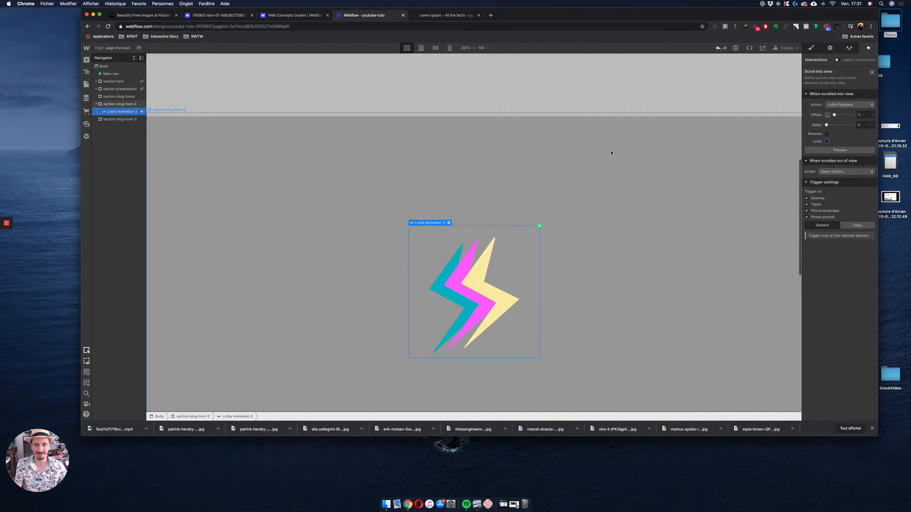
{"action": "scroll", "coordinate": [610, 153], "scroll_direction": "down", "scroll_amount": 1}
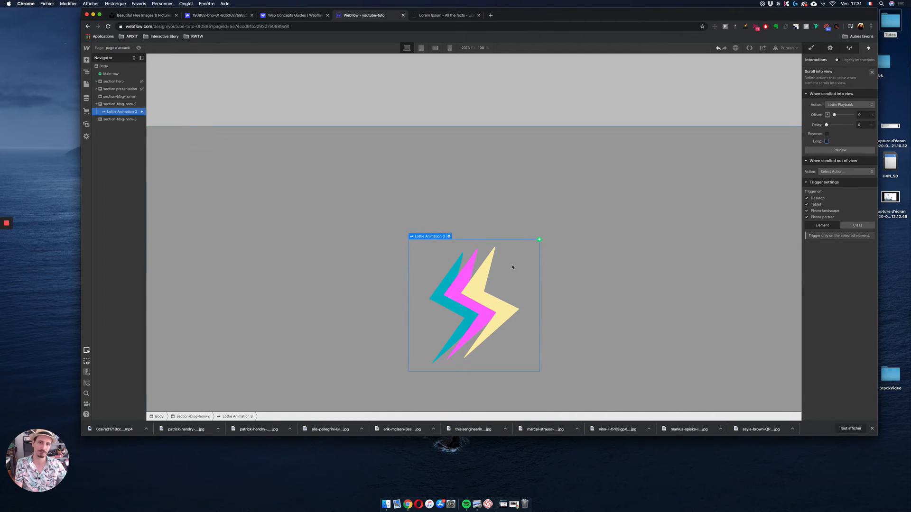
{"action": "scroll", "coordinate": [526, 199], "scroll_direction": "up", "scroll_amount": 3}
{"action": "scroll", "coordinate": [526, 198], "scroll_direction": "down", "scroll_amount": 3}
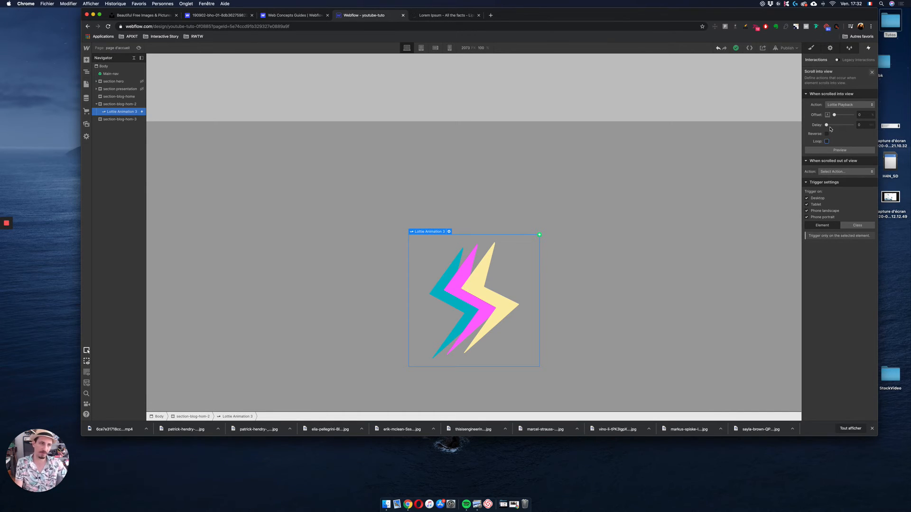
{"action": "scroll", "coordinate": [559, 180], "scroll_direction": "up", "scroll_amount": 5}
{"action": "scroll", "coordinate": [559, 180], "scroll_direction": "down", "scroll_amount": 3}
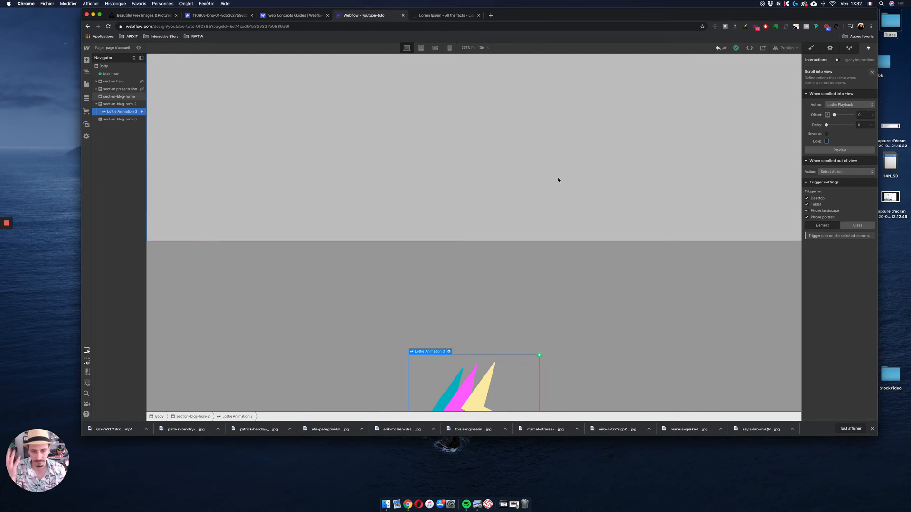
{"action": "scroll", "coordinate": [559, 181], "scroll_direction": "down", "scroll_amount": 2}
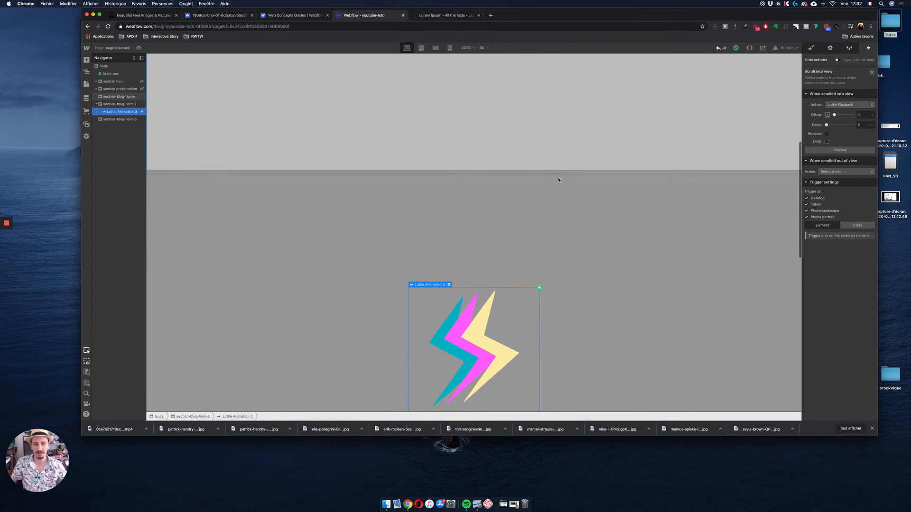
{"action": "scroll", "coordinate": [558, 180], "scroll_direction": "down", "scroll_amount": 3}
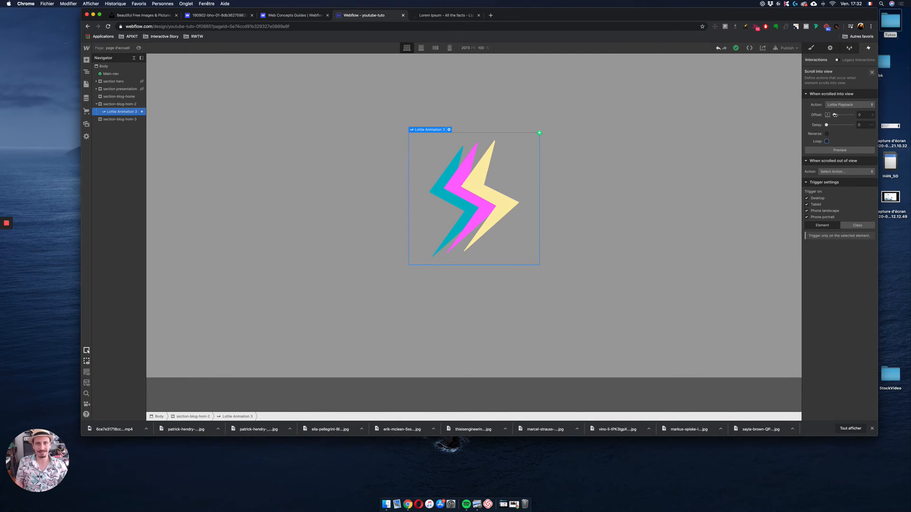
{"action": "scroll", "coordinate": [616, 242], "scroll_direction": "up", "scroll_amount": 6}
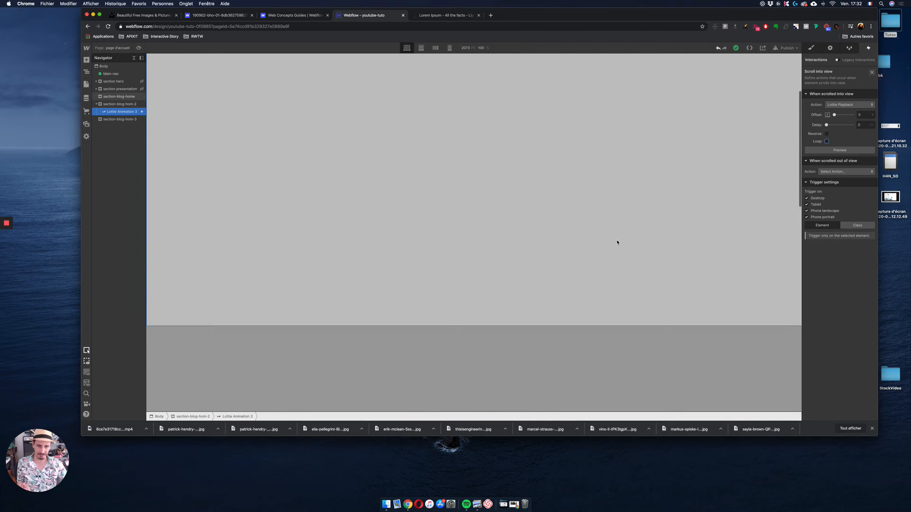
{"action": "scroll", "coordinate": [617, 242], "scroll_direction": "down", "scroll_amount": 2}
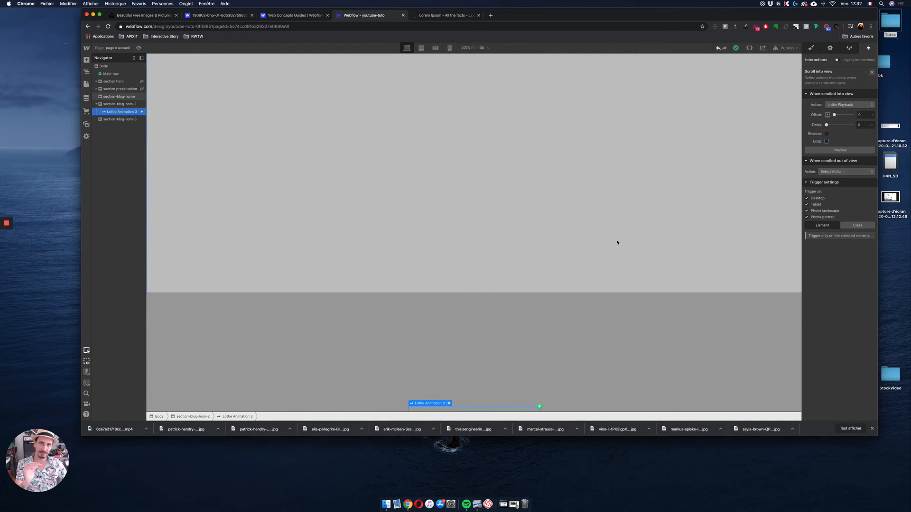
{"action": "scroll", "coordinate": [617, 242], "scroll_direction": "down", "scroll_amount": 3}
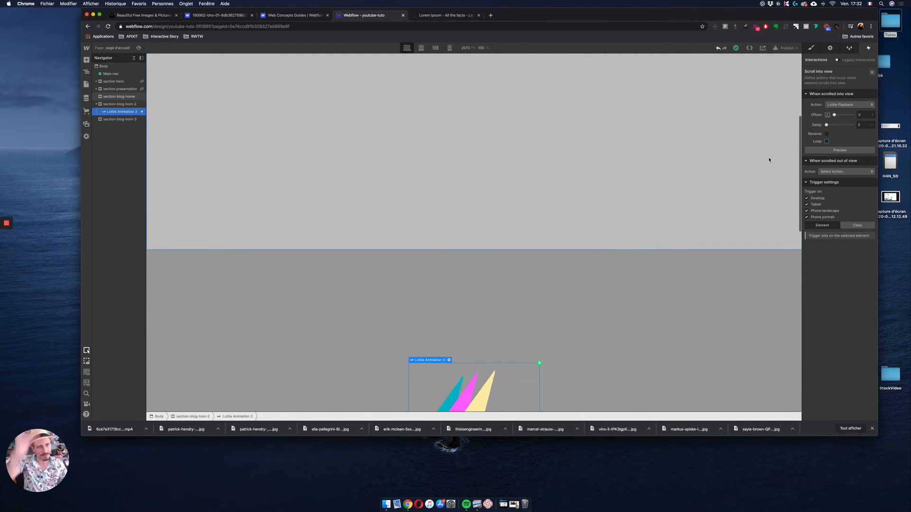
Set the offset of the scrolled-into-view Lottie Playback action to 40.
{"action": "left_click_drag", "start_coordinate": [834, 115], "coordinate": [843, 114]}
{"action": "double_click", "coordinate": [859, 114]}
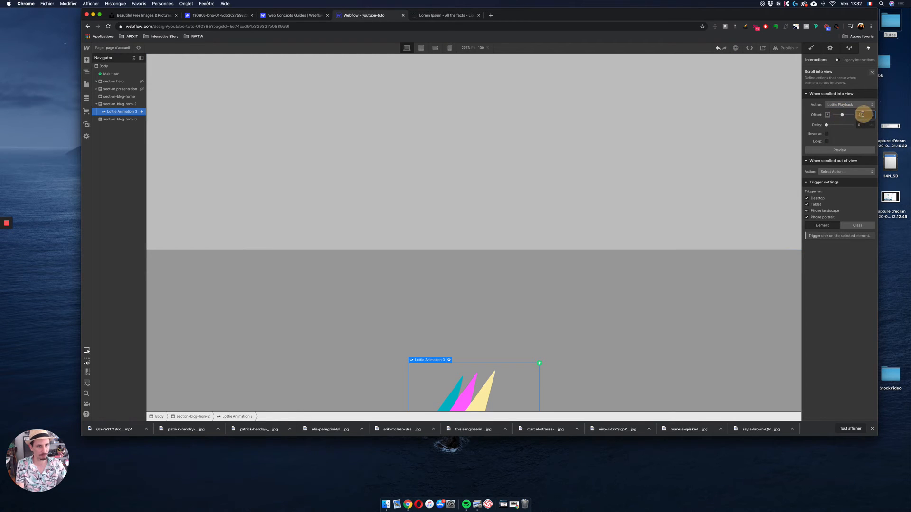
{"action": "type", "text": "40"}
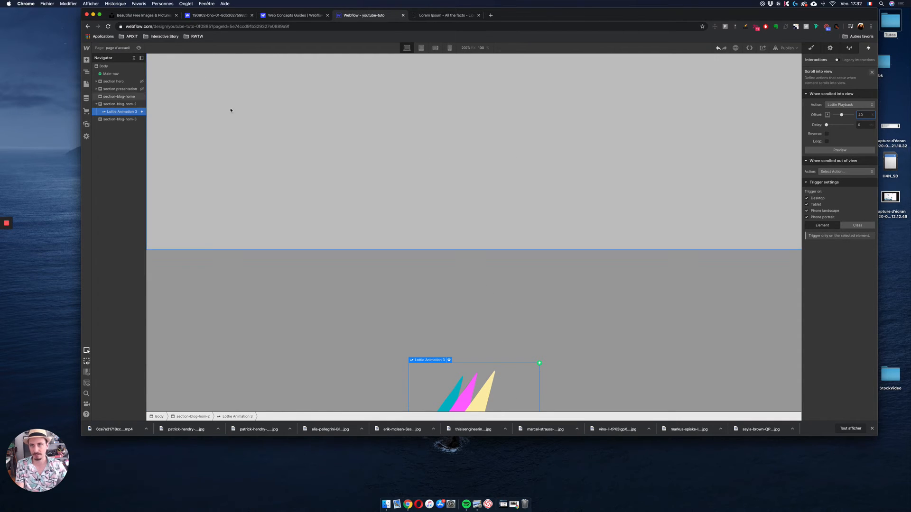
Preview the page, examine when the Lottie animation starts with the new offset while scrolling, and return to editing.
{"action": "left_click", "coordinate": [139, 48]}
{"action": "scroll", "coordinate": [490, 232], "scroll_direction": "down", "scroll_amount": 1}
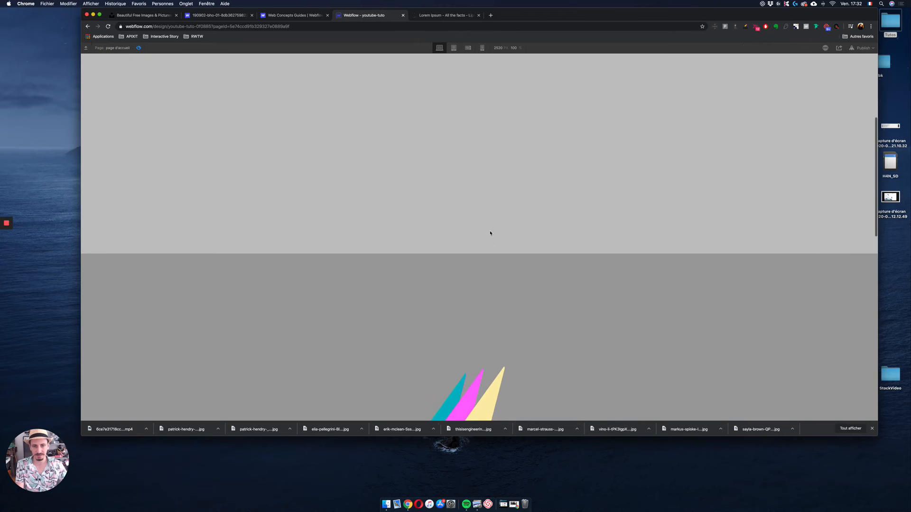
{"action": "scroll", "coordinate": [490, 233], "scroll_direction": "down", "scroll_amount": 5}
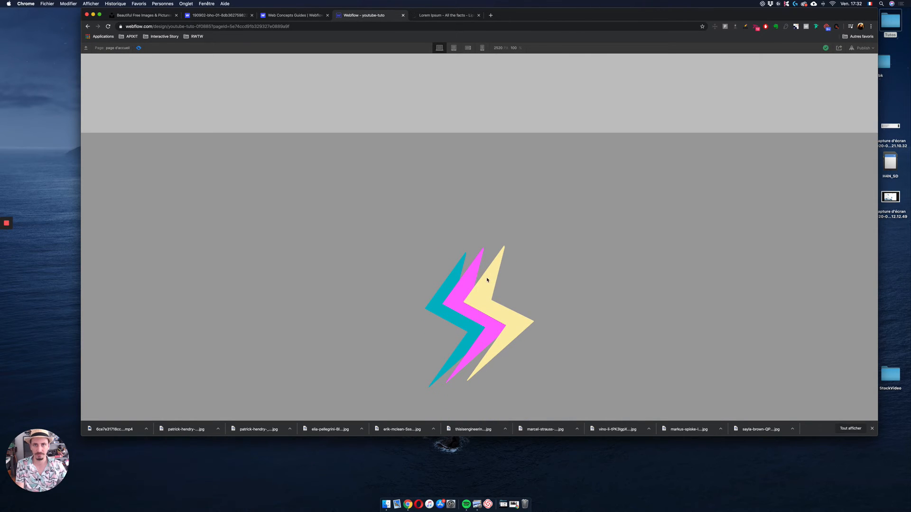
{"action": "scroll", "coordinate": [487, 280], "scroll_direction": "up", "scroll_amount": 4}
{"action": "scroll", "coordinate": [487, 280], "scroll_direction": "down", "scroll_amount": 3}
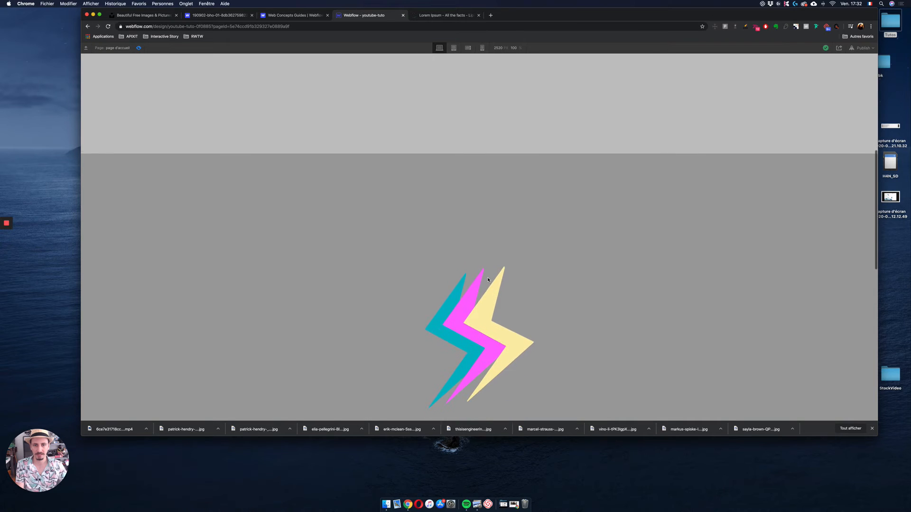
{"action": "scroll", "coordinate": [488, 280], "scroll_direction": "down", "scroll_amount": 3}
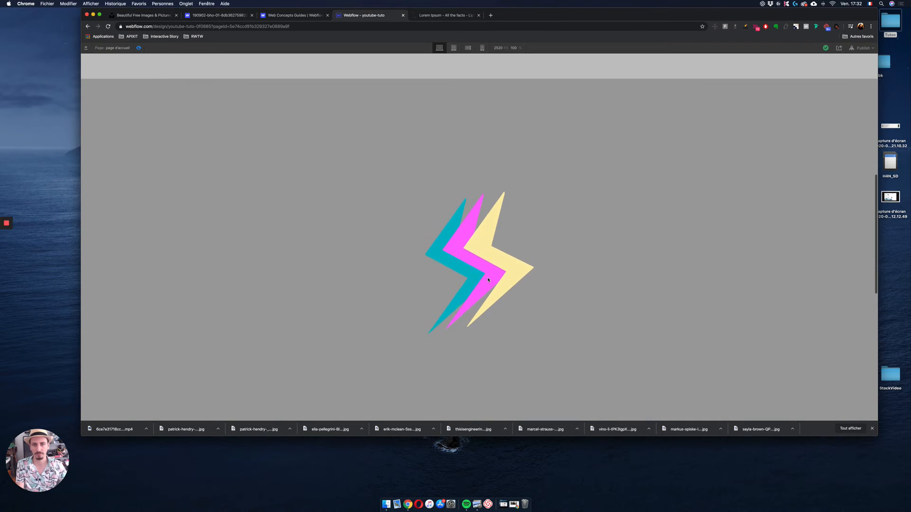
{"action": "left_click", "coordinate": [140, 48]}
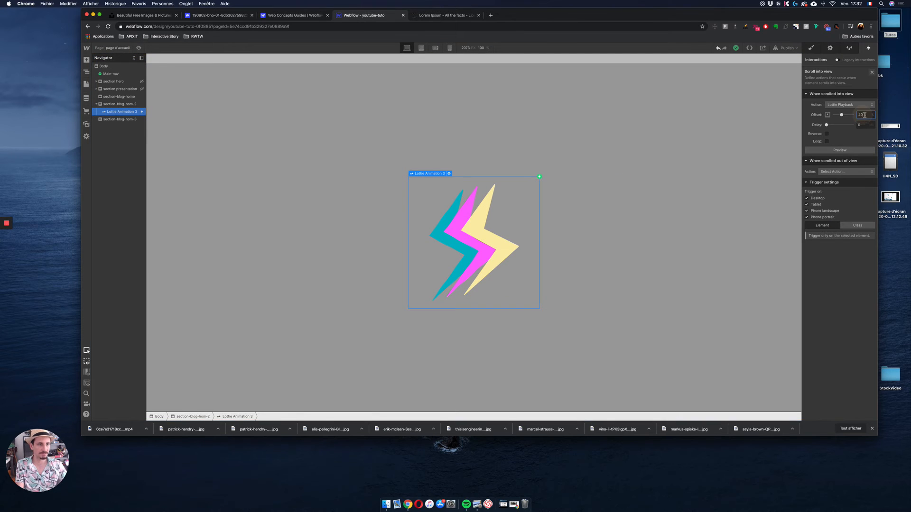
Set the Lottie Playback offset to 50 and go back up to the section above the animation.
{"action": "left_click_drag", "start_coordinate": [865, 114], "coordinate": [855, 115]}
{"action": "type", "text": "50"}
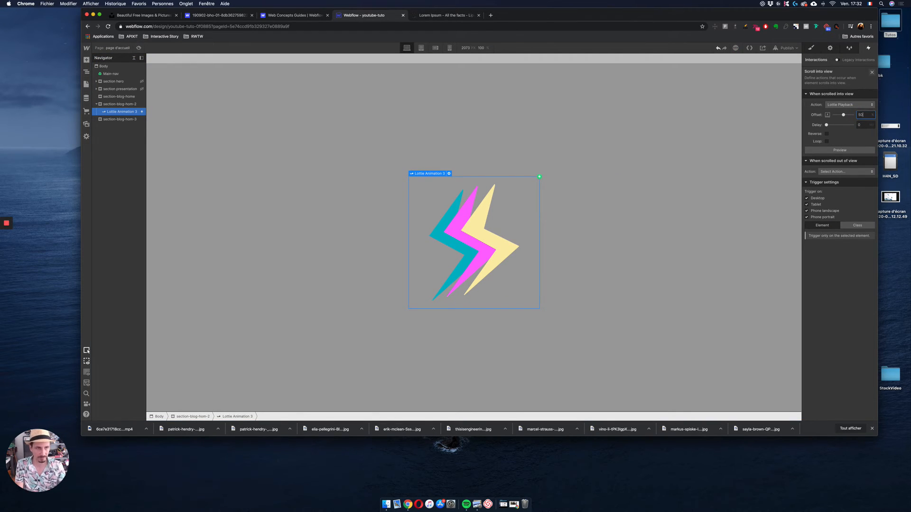
{"action": "scroll", "coordinate": [536, 148], "scroll_direction": "up", "scroll_amount": 6}
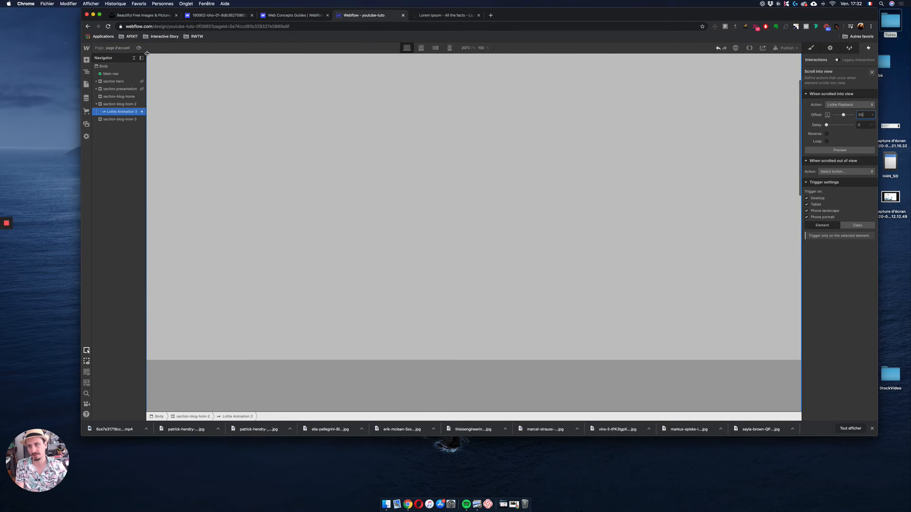
Preview the page, examine when the Lottie animation starts with the 50 offset, and return to editing.
{"action": "left_click", "coordinate": [139, 48]}
{"action": "scroll", "coordinate": [459, 200], "scroll_direction": "down", "scroll_amount": 5}
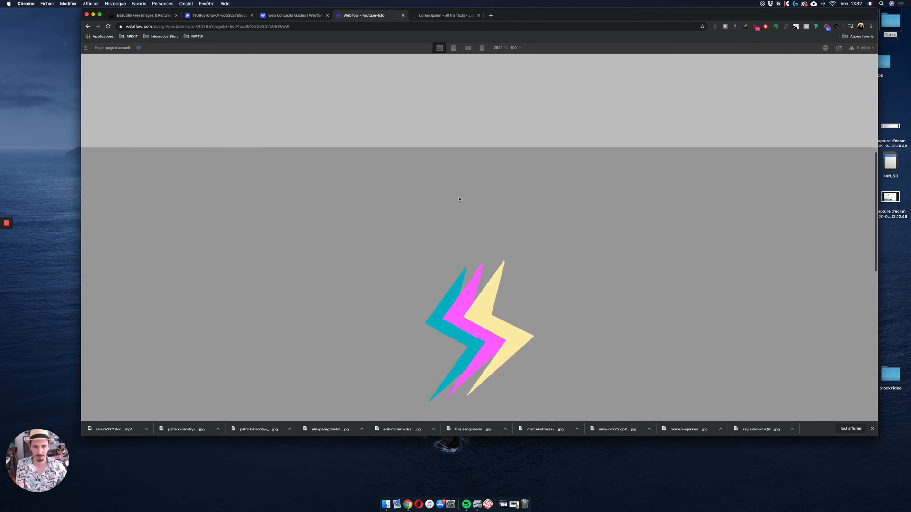
{"action": "scroll", "coordinate": [458, 199], "scroll_direction": "down", "scroll_amount": 2}
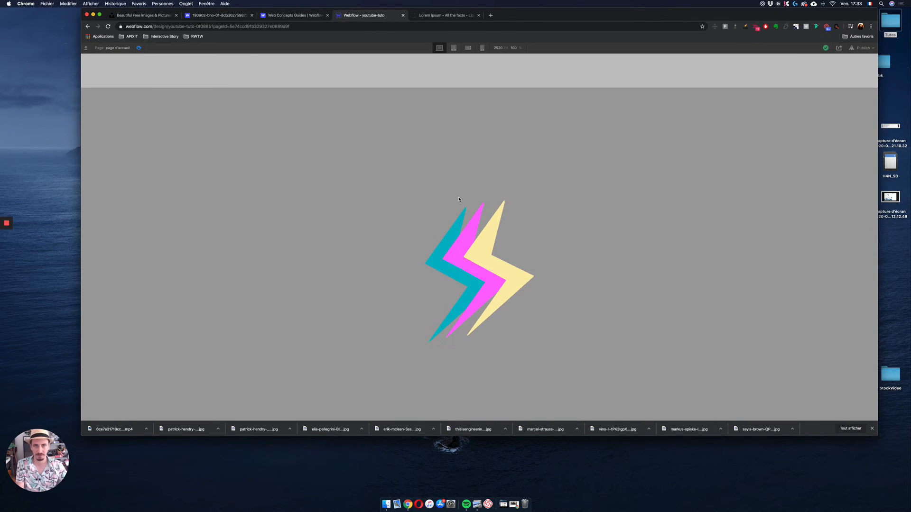
{"action": "scroll", "coordinate": [459, 199], "scroll_direction": "up", "scroll_amount": 1}
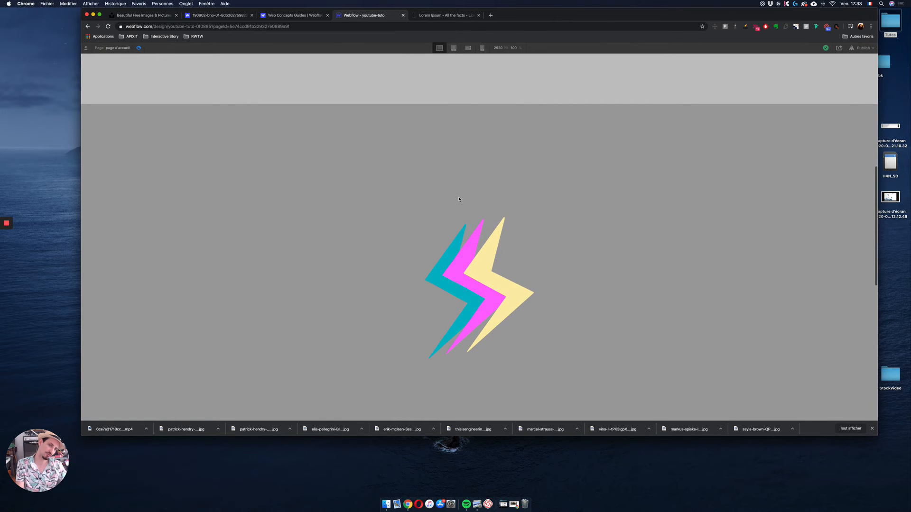
{"action": "scroll", "coordinate": [459, 199], "scroll_direction": "down", "scroll_amount": 1}
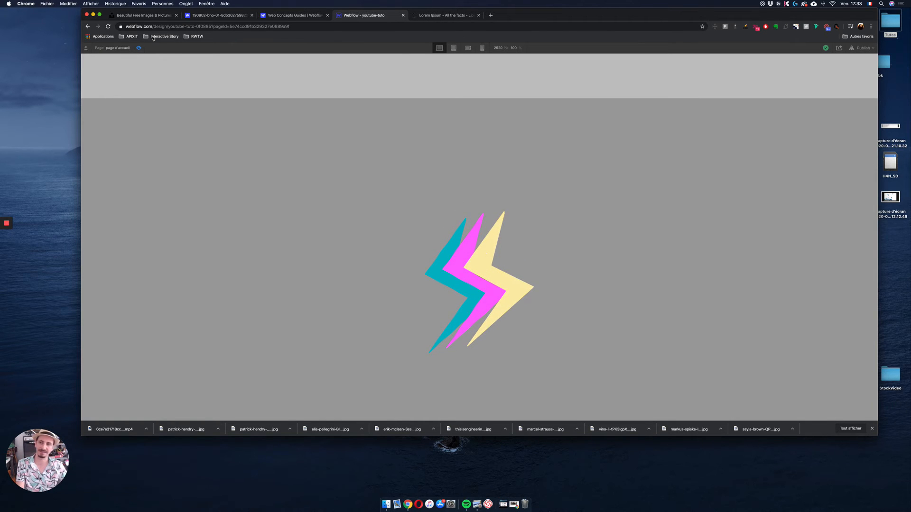
{"action": "left_click", "coordinate": [139, 47]}
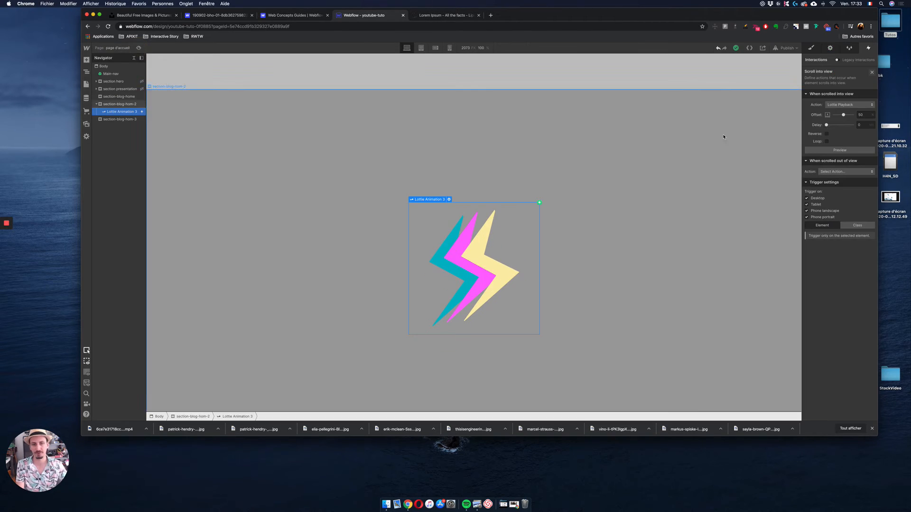
Set the Lottie Playback offset to 60 and go back up to the section above the animation.
{"action": "left_click", "coordinate": [859, 115]}
{"action": "type", "text": "6"}
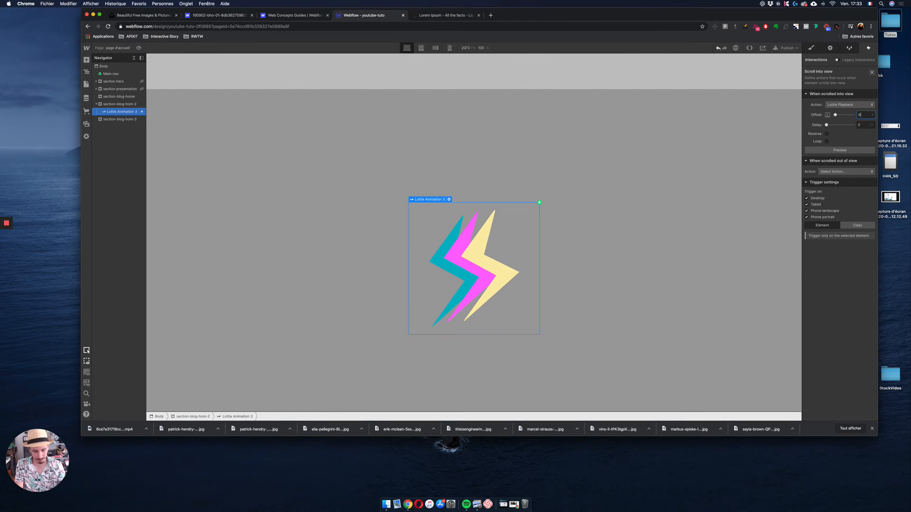
{"action": "scroll", "coordinate": [204, 68], "scroll_direction": "up", "scroll_amount": 5}
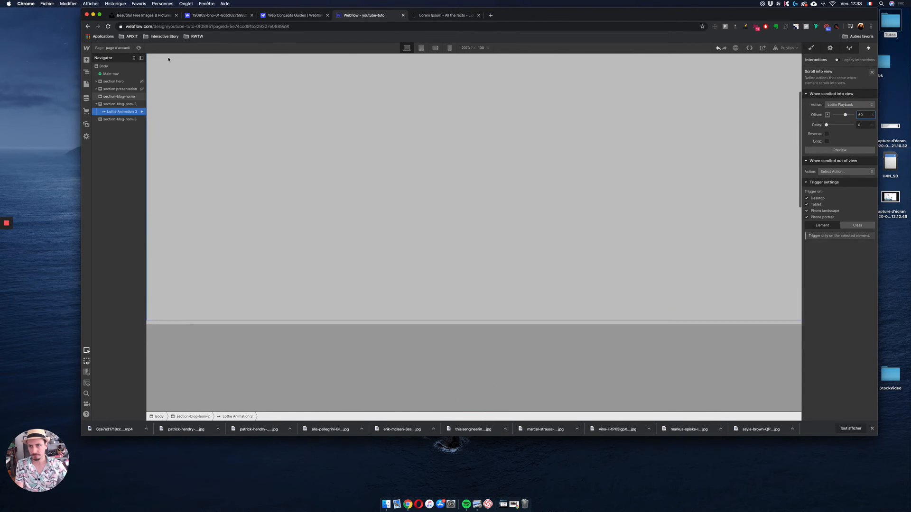
Preview the page, scroll repeatedly past the Lottie animation to examine its playback with the 60 offset, and return to editing.
{"action": "left_click", "coordinate": [138, 48]}
{"action": "scroll", "coordinate": [571, 209], "scroll_direction": "down", "scroll_amount": 10}
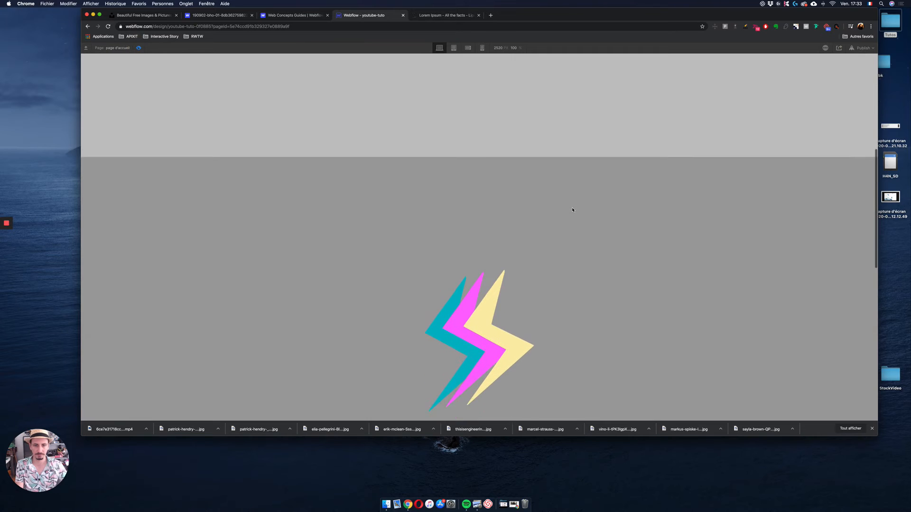
{"action": "scroll", "coordinate": [572, 210], "scroll_direction": "down", "scroll_amount": 2}
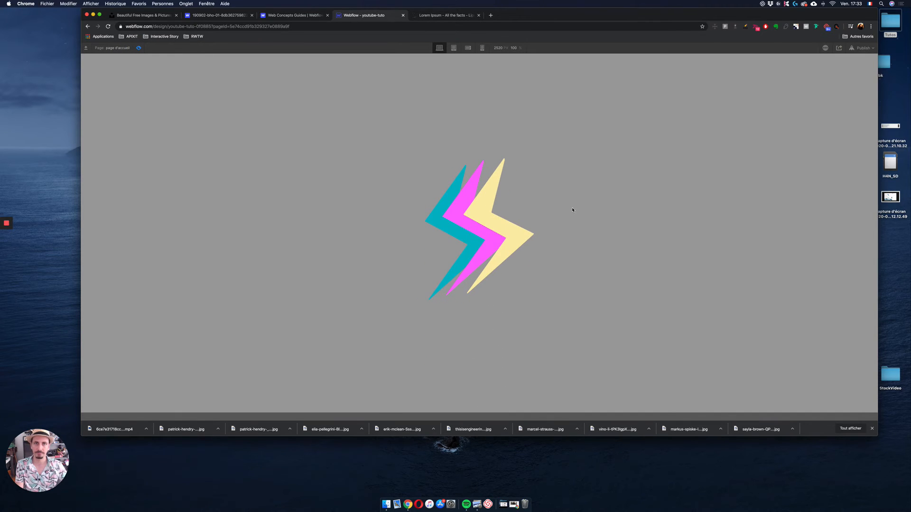
{"action": "scroll", "coordinate": [572, 210], "scroll_direction": "up", "scroll_amount": 5}
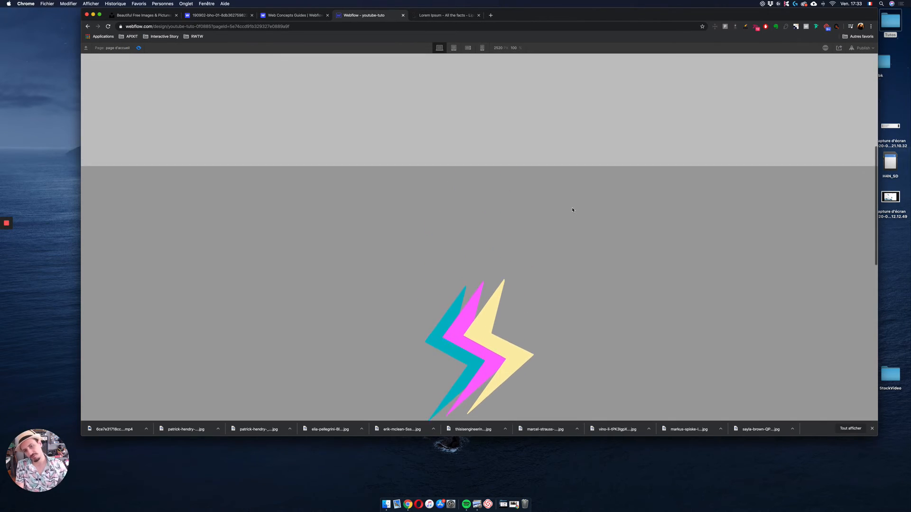
{"action": "scroll", "coordinate": [573, 210], "scroll_direction": "down", "scroll_amount": 2}
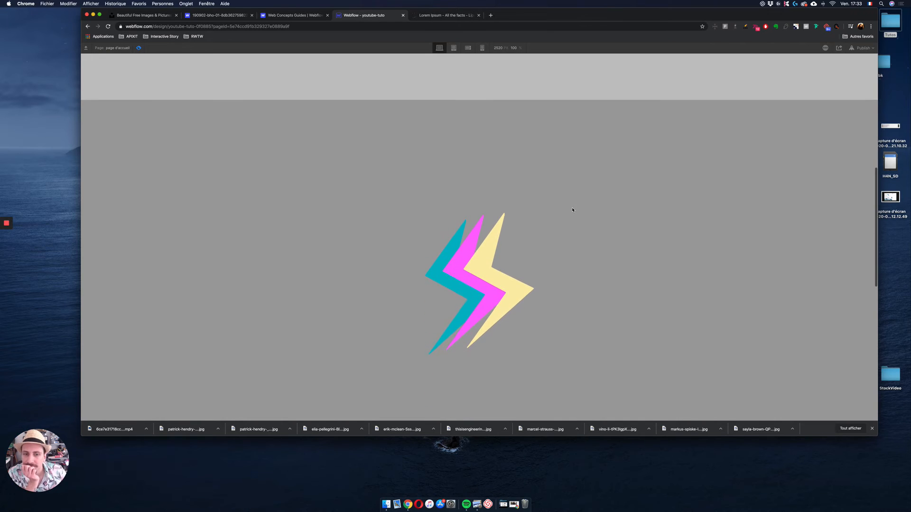
{"action": "scroll", "coordinate": [572, 210], "scroll_direction": "up", "scroll_amount": 3}
{"action": "scroll", "coordinate": [572, 209], "scroll_direction": "down", "scroll_amount": 1}
{"action": "scroll", "coordinate": [535, 271], "scroll_direction": "up", "scroll_amount": 2}
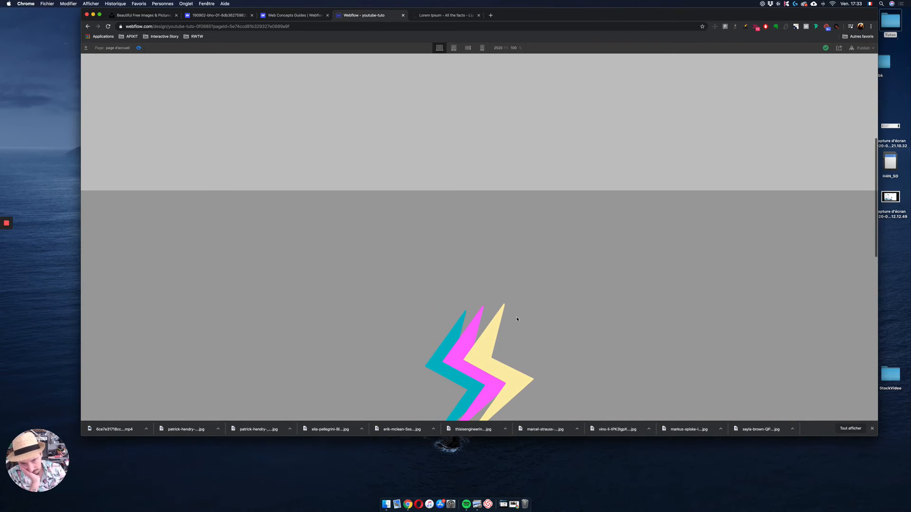
{"action": "scroll", "coordinate": [518, 320], "scroll_direction": "down", "scroll_amount": 3}
{"action": "scroll", "coordinate": [518, 322], "scroll_direction": "down", "scroll_amount": 3}
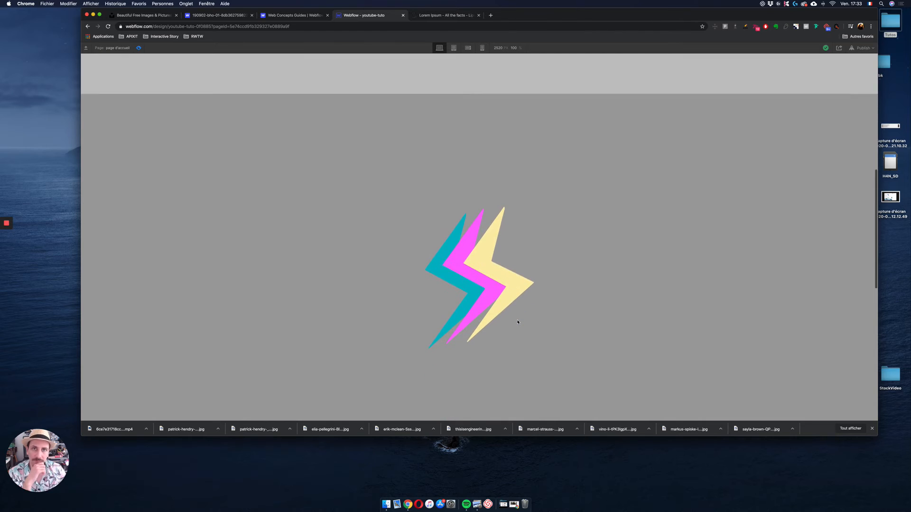
{"action": "scroll", "coordinate": [550, 271], "scroll_direction": "down", "scroll_amount": 4}
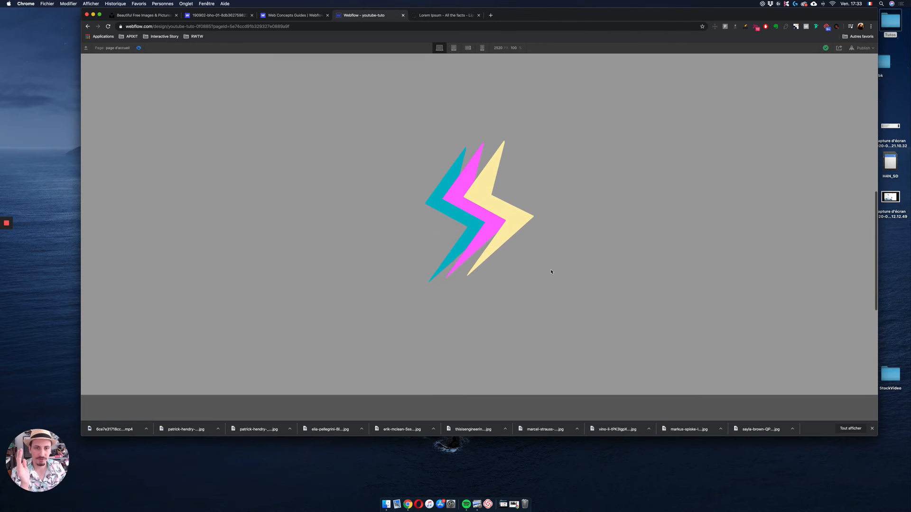
{"action": "scroll", "coordinate": [551, 271], "scroll_direction": "up", "scroll_amount": 3}
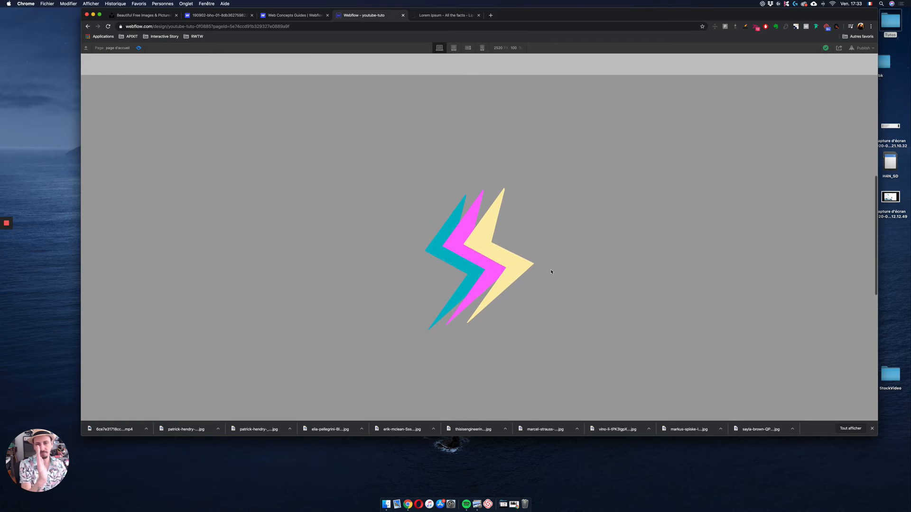
{"action": "scroll", "coordinate": [551, 271], "scroll_direction": "up", "scroll_amount": 2}
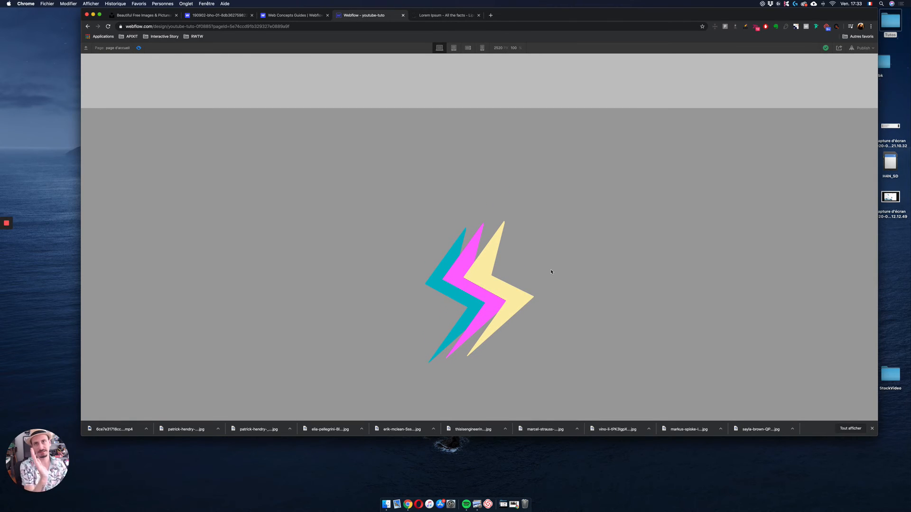
{"action": "left_click", "coordinate": [141, 48]}
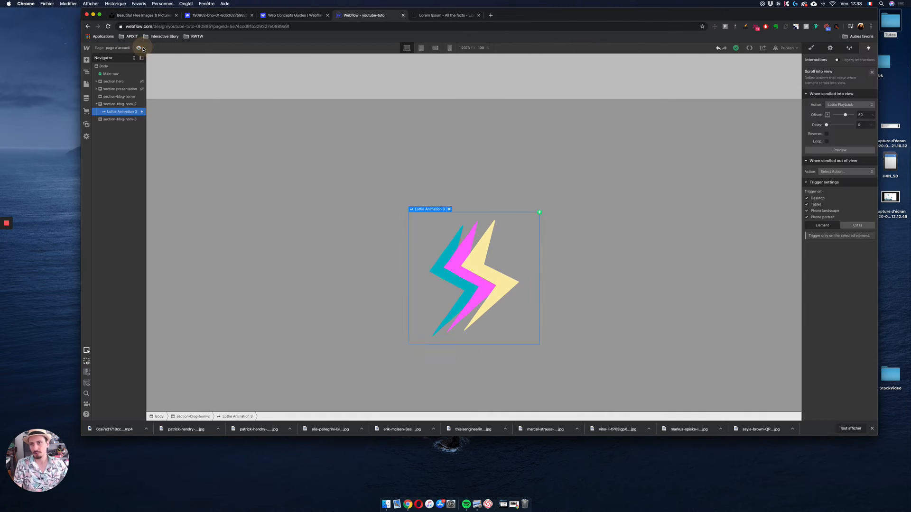
Replace the Lottie animation's Scroll into view trigger with a While scrolling in view trigger that uses the Play Scroll Animation action.
{"action": "left_click", "coordinate": [871, 72]}
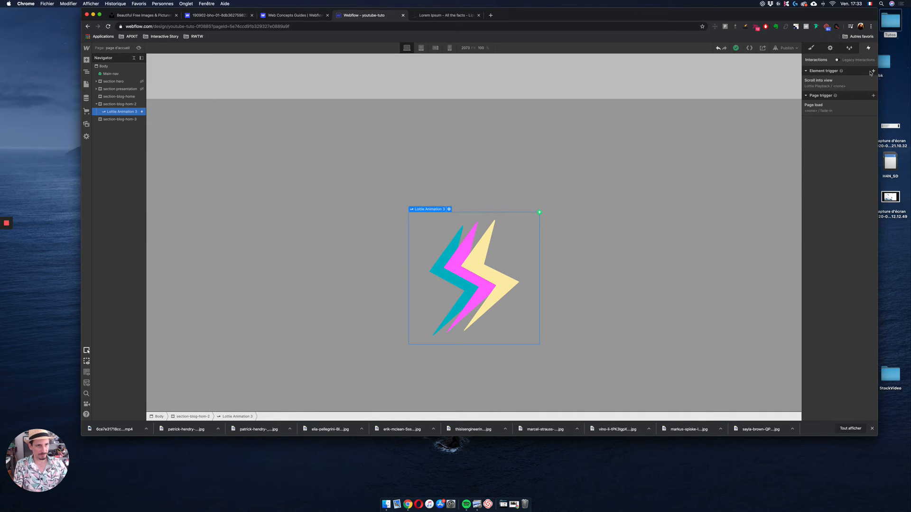
{"action": "left_click", "coordinate": [873, 81]}
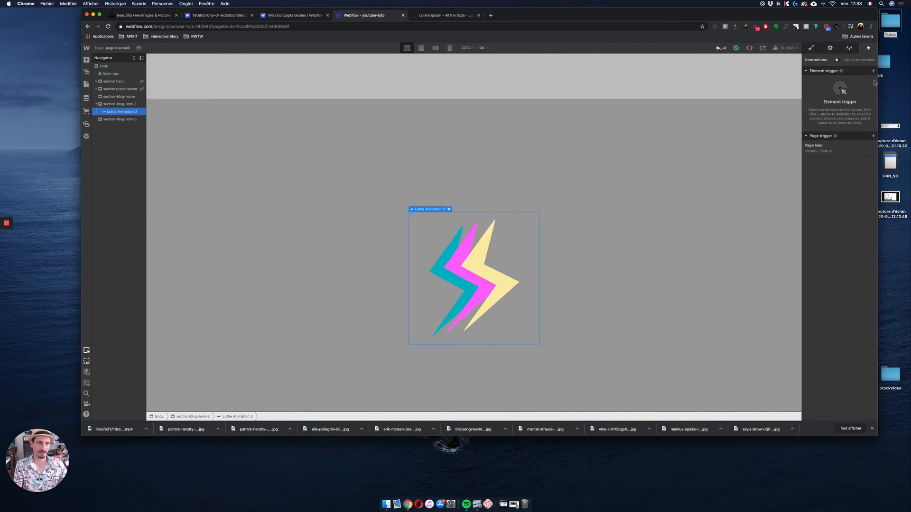
{"action": "left_click", "coordinate": [874, 72]}
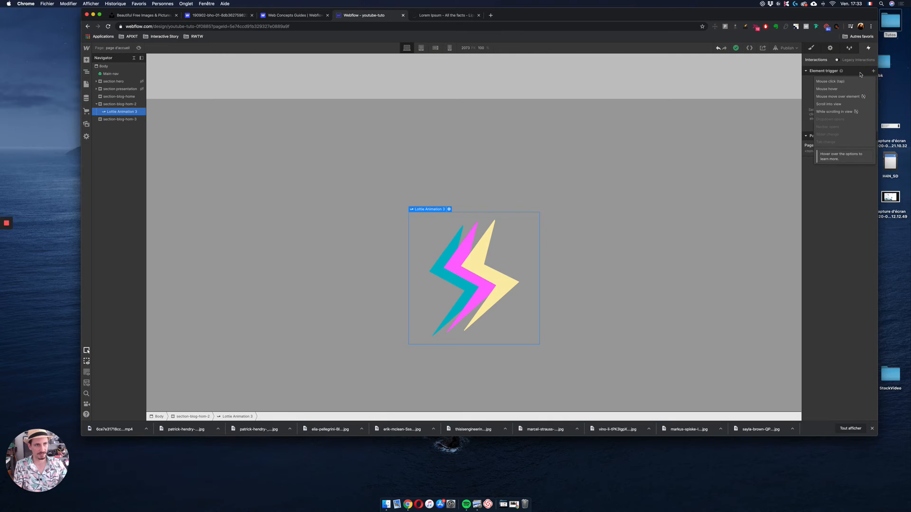
{"action": "left_click", "coordinate": [838, 113]}
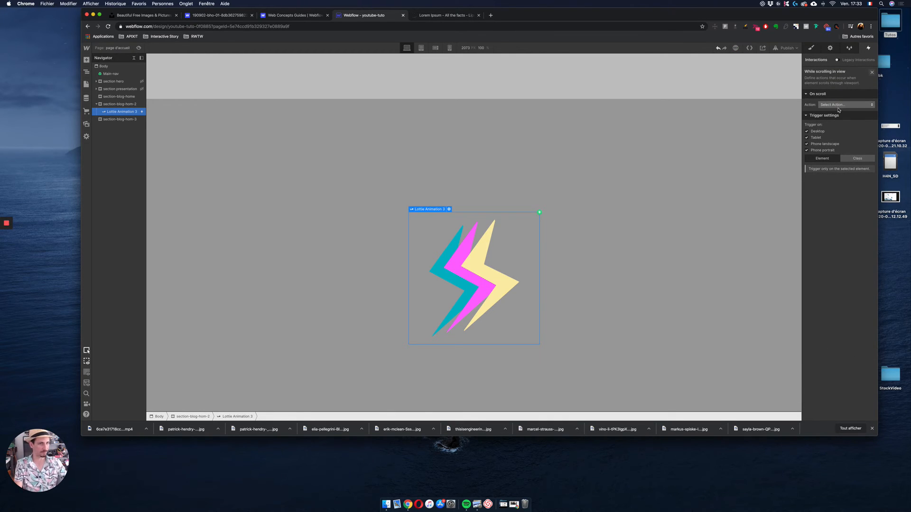
{"action": "left_click", "coordinate": [839, 104]}
{"action": "left_click", "coordinate": [837, 120]}
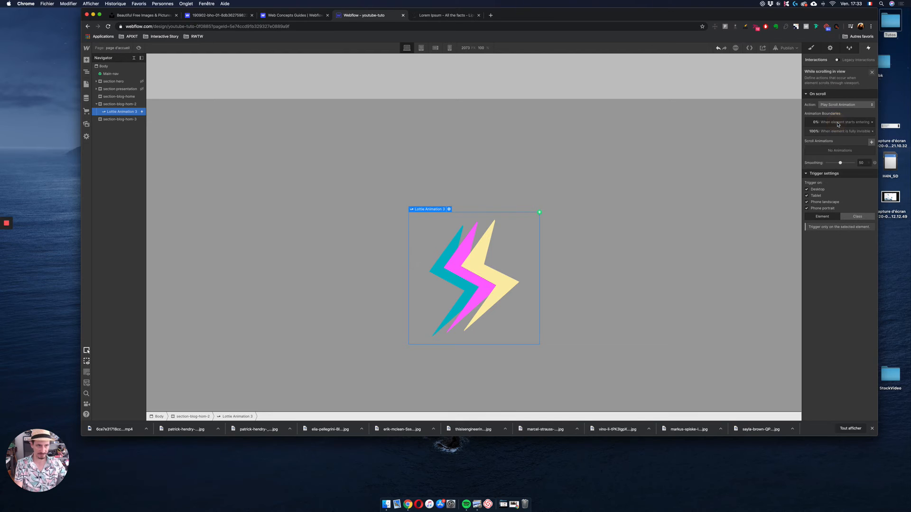
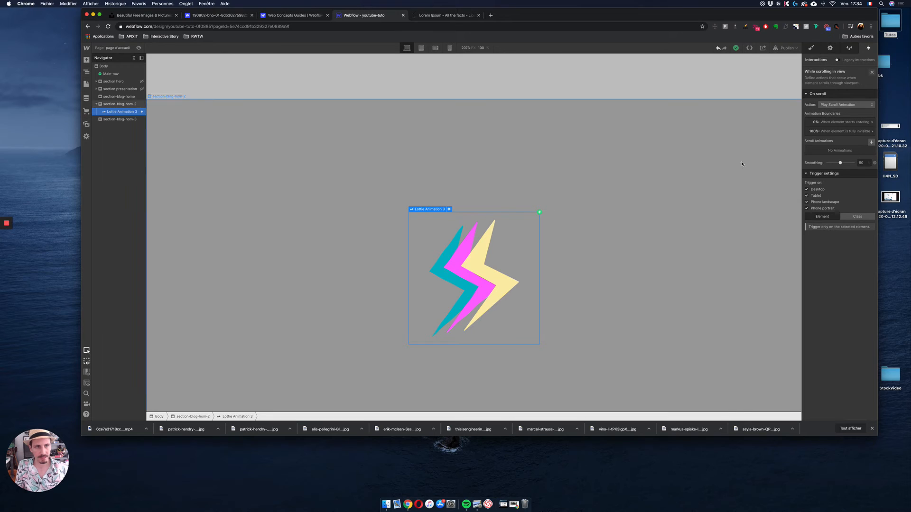
Delete the Lottie animation's trigger and add a While scrolling in view trigger with Play Scroll Animation to section-blog-hom-2 instead.
{"action": "left_click", "coordinate": [872, 73]}
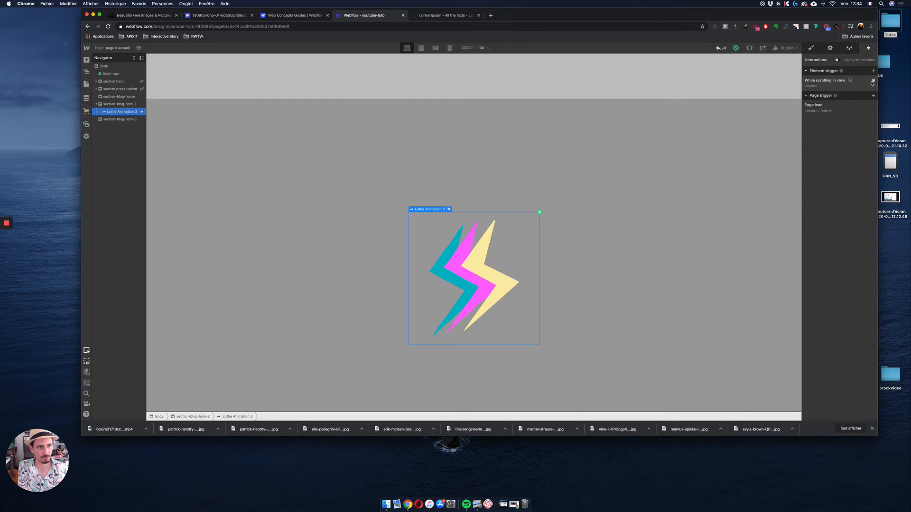
{"action": "left_click", "coordinate": [872, 79]}
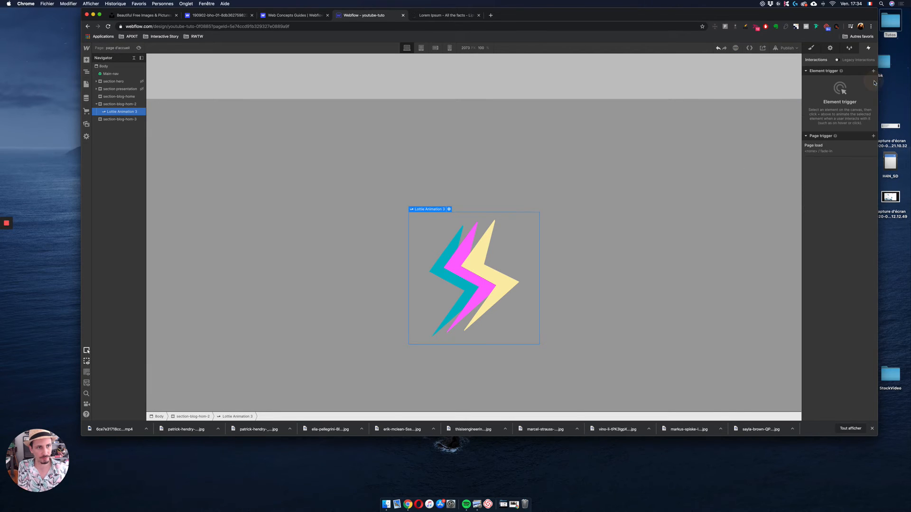
{"action": "left_click", "coordinate": [125, 104]}
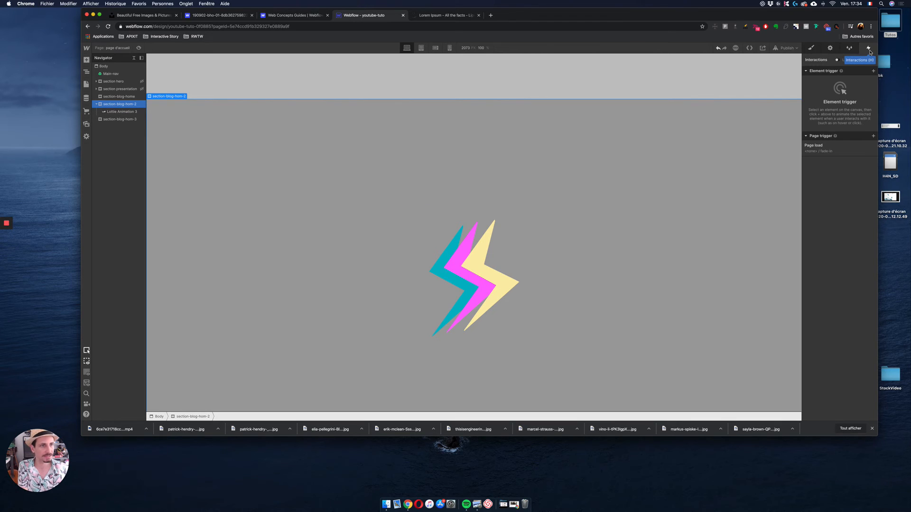
{"action": "left_click", "coordinate": [873, 71]}
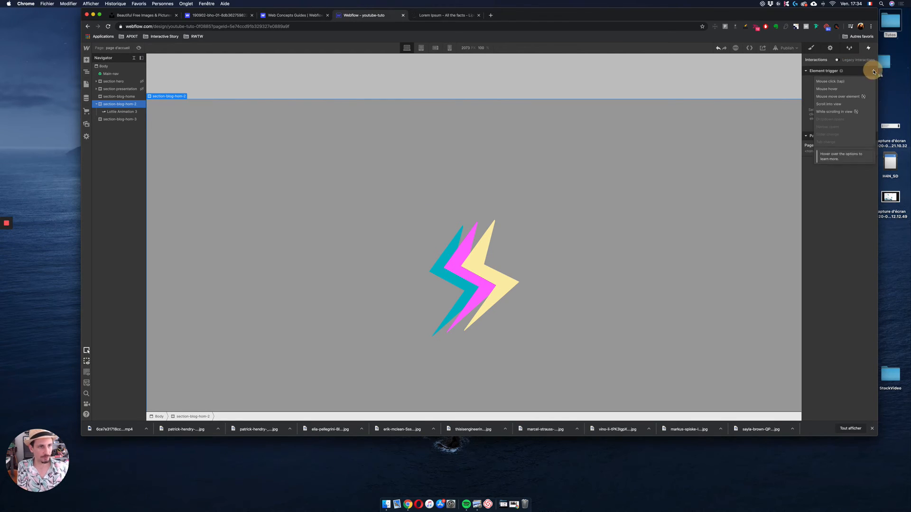
{"action": "left_click", "coordinate": [848, 112]}
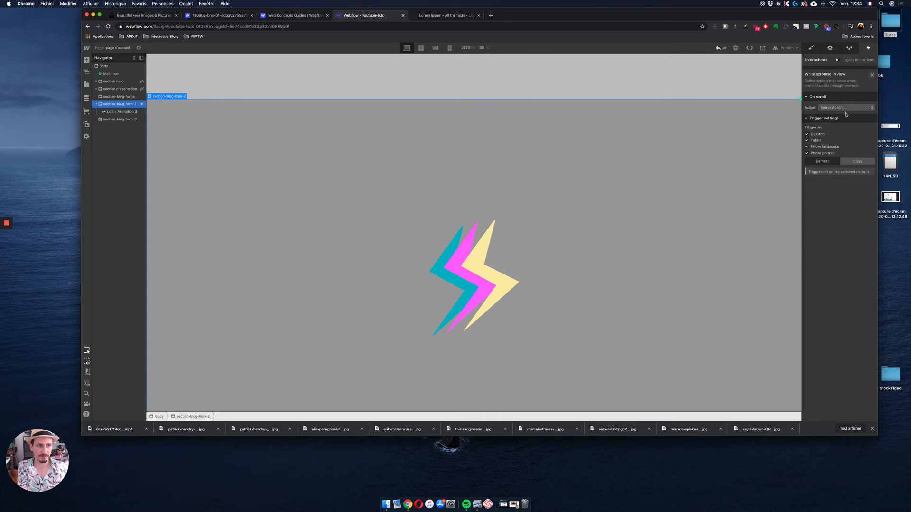
{"action": "left_click", "coordinate": [844, 105]}
{"action": "left_click", "coordinate": [844, 120]}
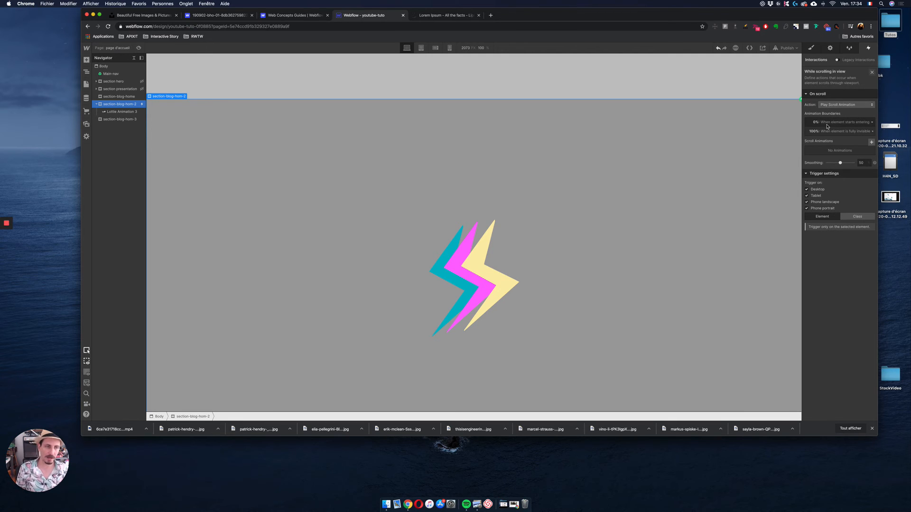
Scroll between the first two grey sections and examine when section-blog-hom-2 starts entering the visible area and when it fills it.
{"action": "scroll", "coordinate": [685, 156], "scroll_direction": "up", "scroll_amount": 10}
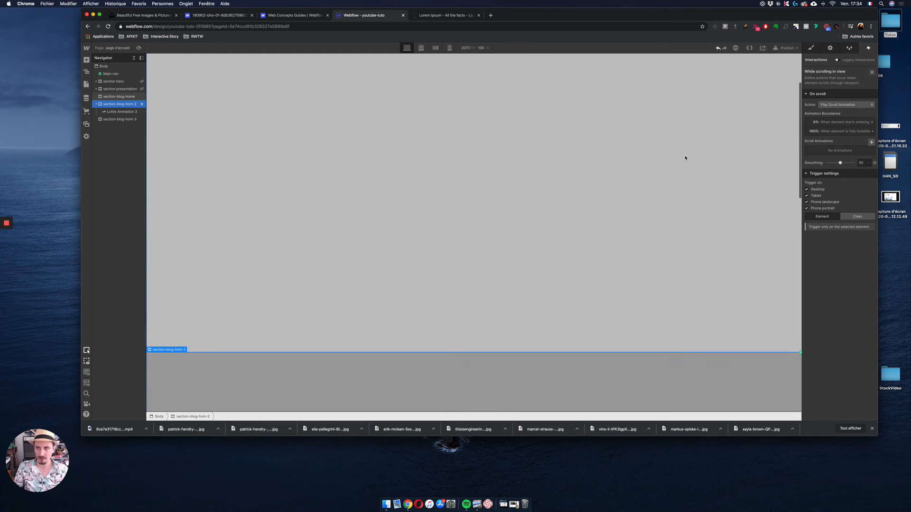
{"action": "scroll", "coordinate": [685, 158], "scroll_direction": "down", "scroll_amount": 5}
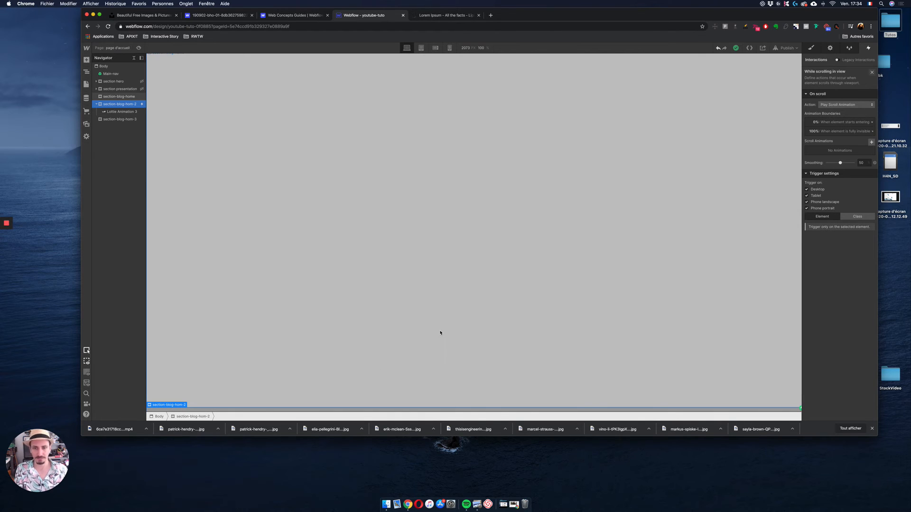
{"action": "scroll", "coordinate": [441, 333], "scroll_direction": "up", "scroll_amount": 1}
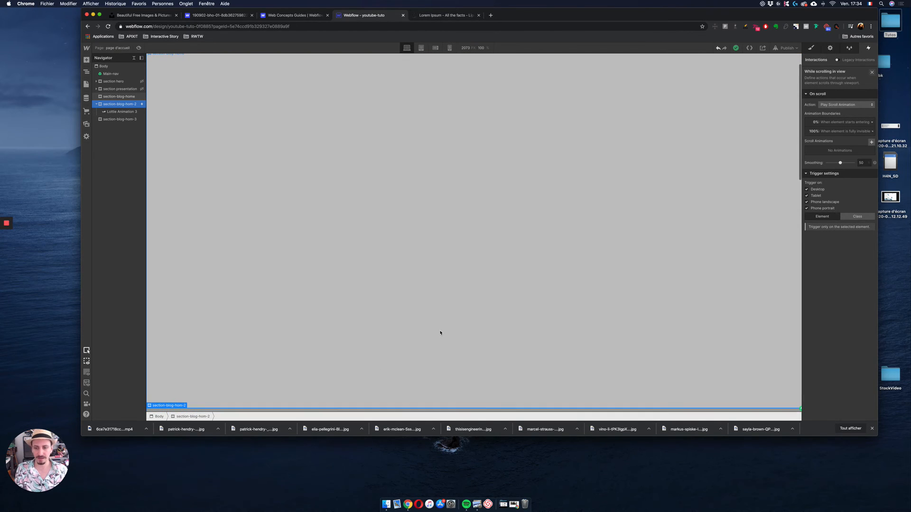
{"action": "scroll", "coordinate": [475, 336], "scroll_direction": "down", "scroll_amount": 3}
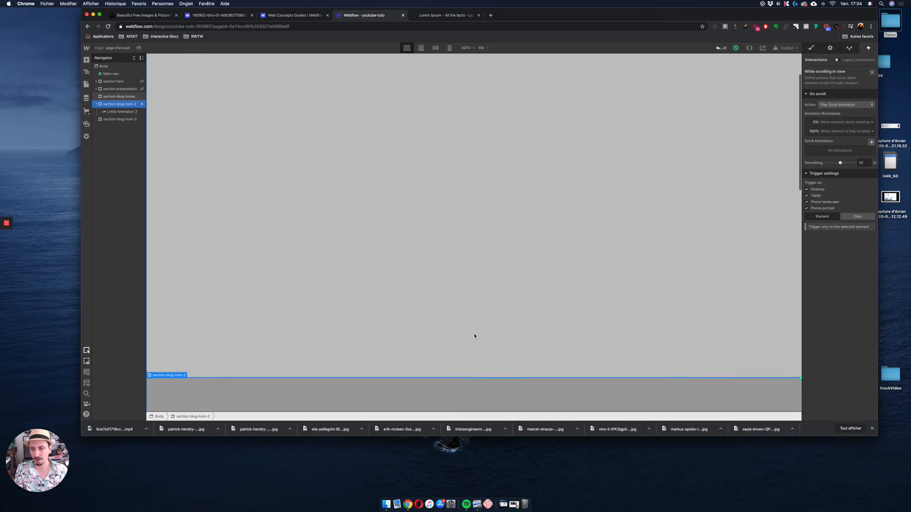
{"action": "scroll", "coordinate": [475, 336], "scroll_direction": "down", "scroll_amount": 7}
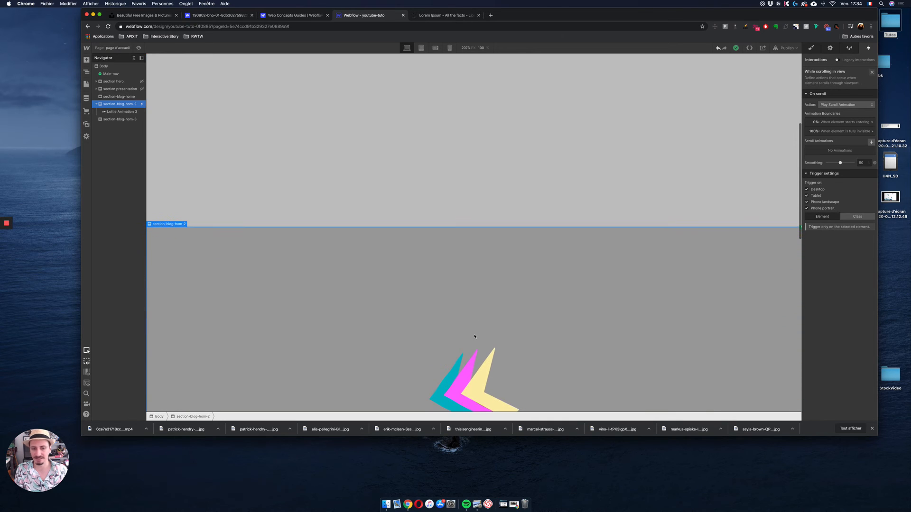
{"action": "scroll", "coordinate": [475, 336], "scroll_direction": "down", "scroll_amount": 6}
{"action": "scroll", "coordinate": [475, 336], "scroll_direction": "up", "scroll_amount": 2}
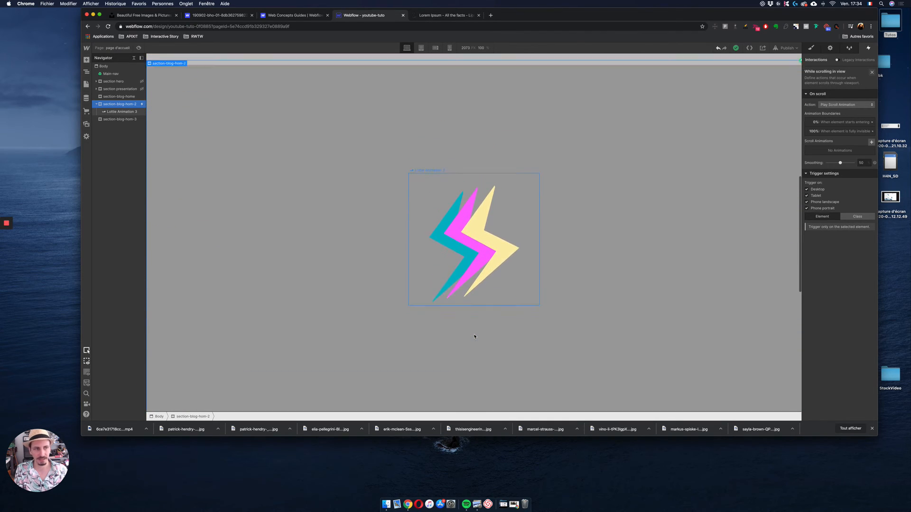
Add a new scroll animation named Flash to section-blog-hom-2's While scrolling in view trigger.
{"action": "scroll", "coordinate": [474, 336], "scroll_direction": "down", "scroll_amount": 1}
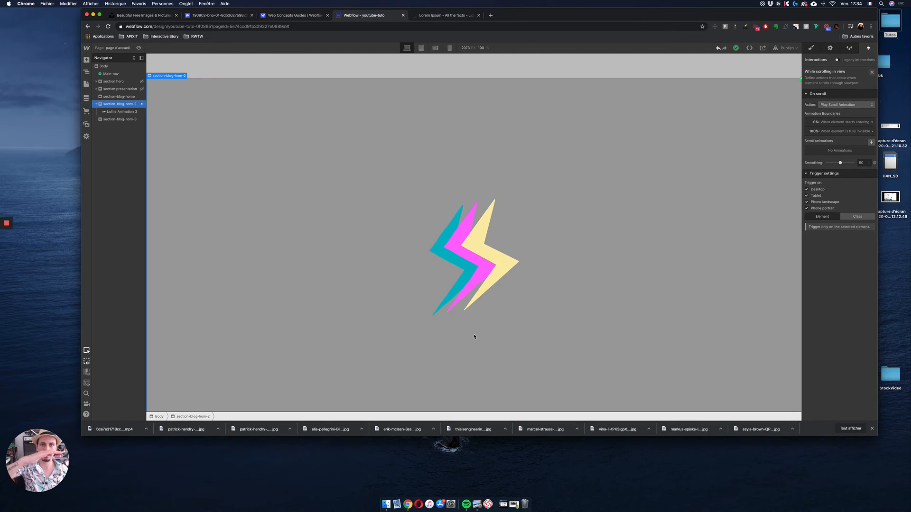
{"action": "left_click", "coordinate": [871, 142]}
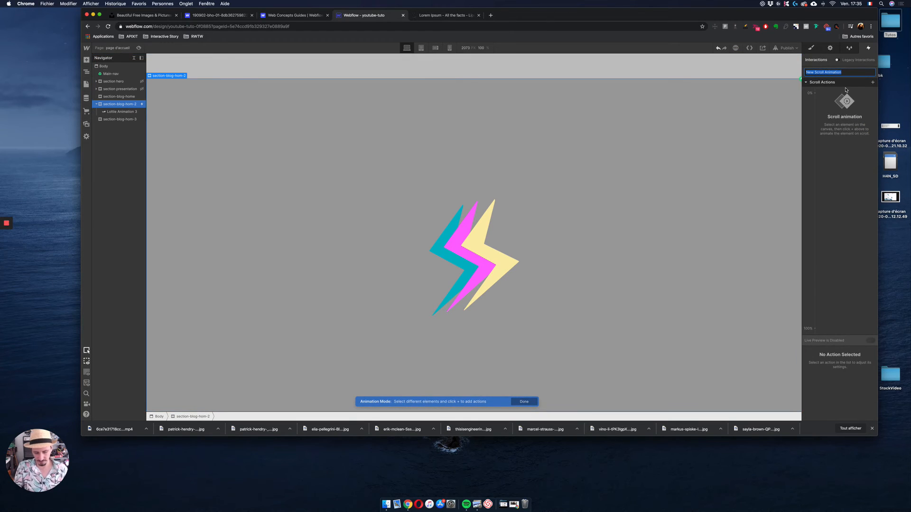
{"action": "type", "text": "Flash"}
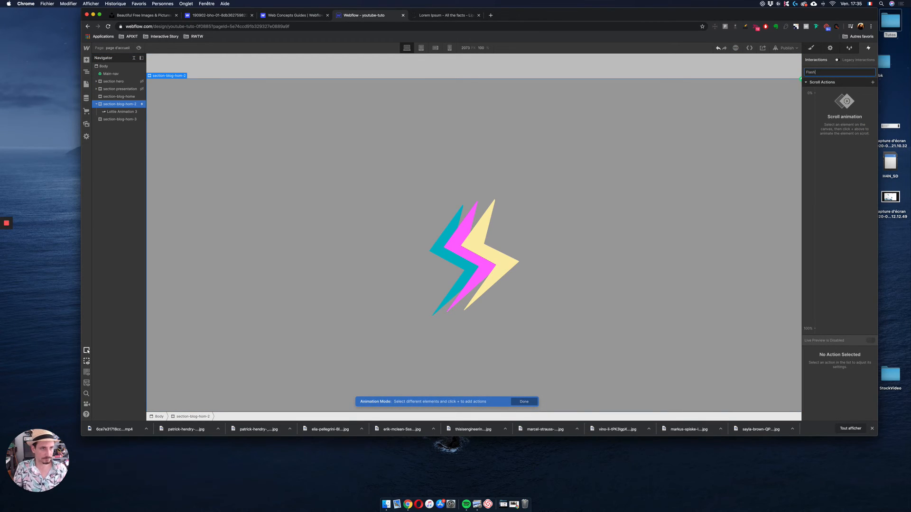
{"action": "key", "text": "Return"}
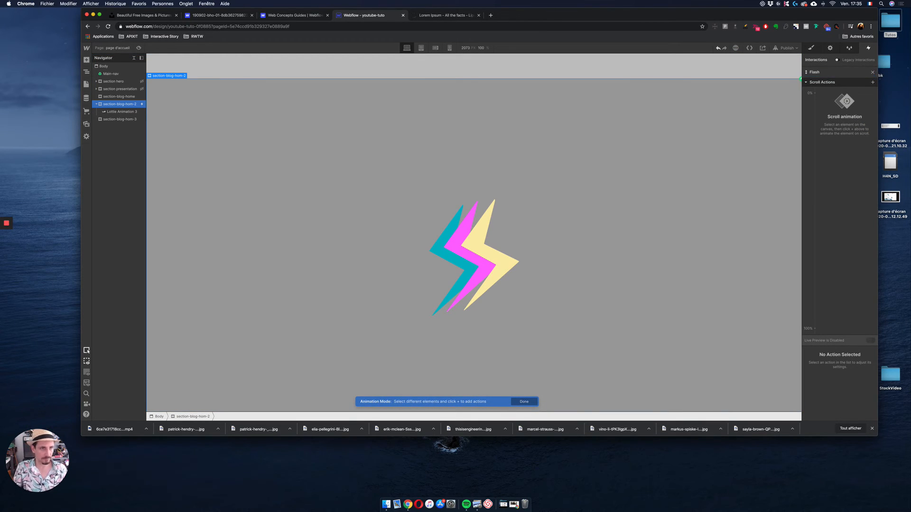
Add a Lottie scroll action for Lottie Animation 3 to the Flash animation.
{"action": "left_click", "coordinate": [872, 82]}
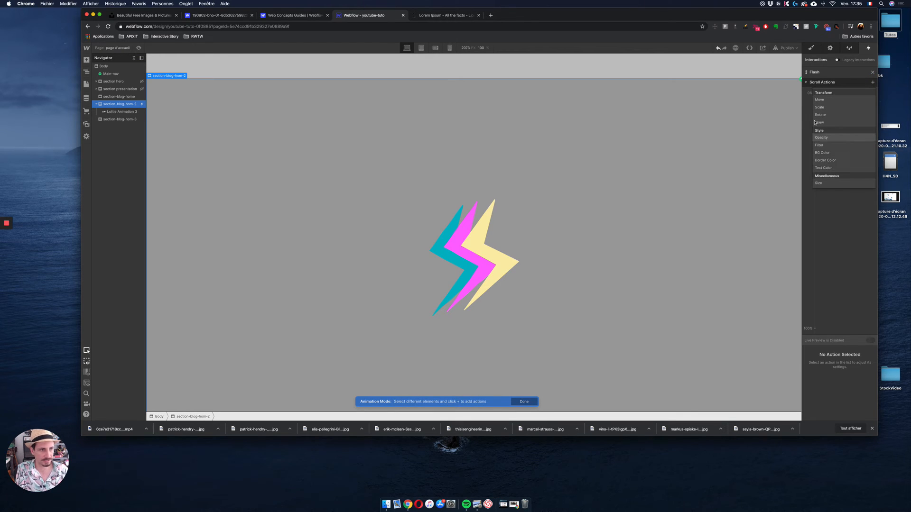
{"action": "left_click", "coordinate": [451, 242]}
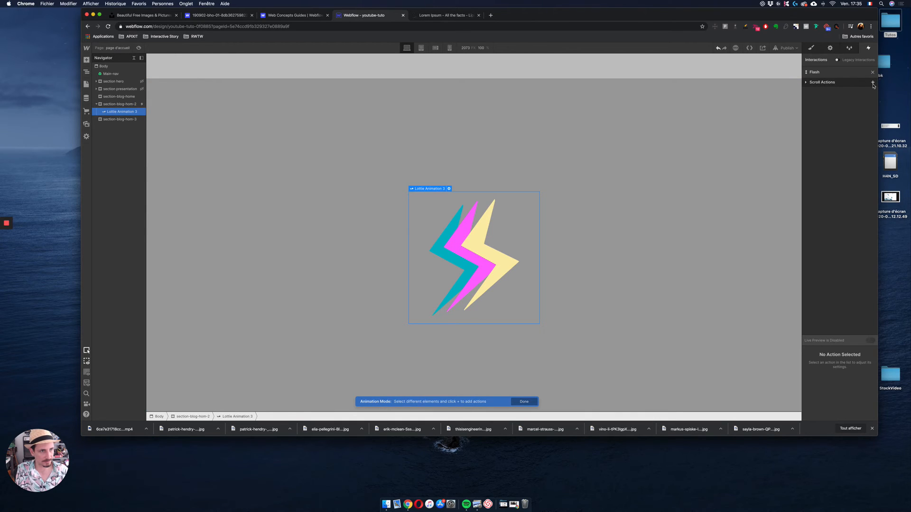
{"action": "left_click", "coordinate": [805, 83]}
{"action": "left_click", "coordinate": [873, 83]}
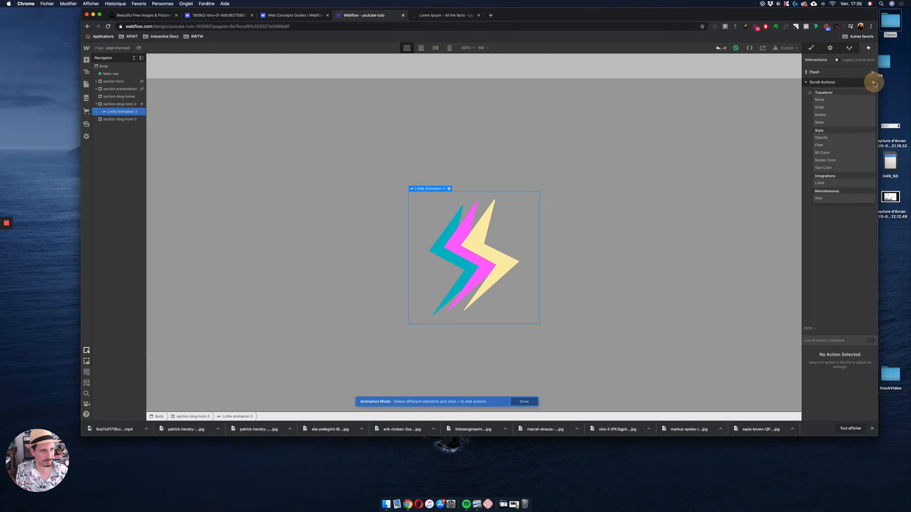
{"action": "left_click", "coordinate": [820, 184]}
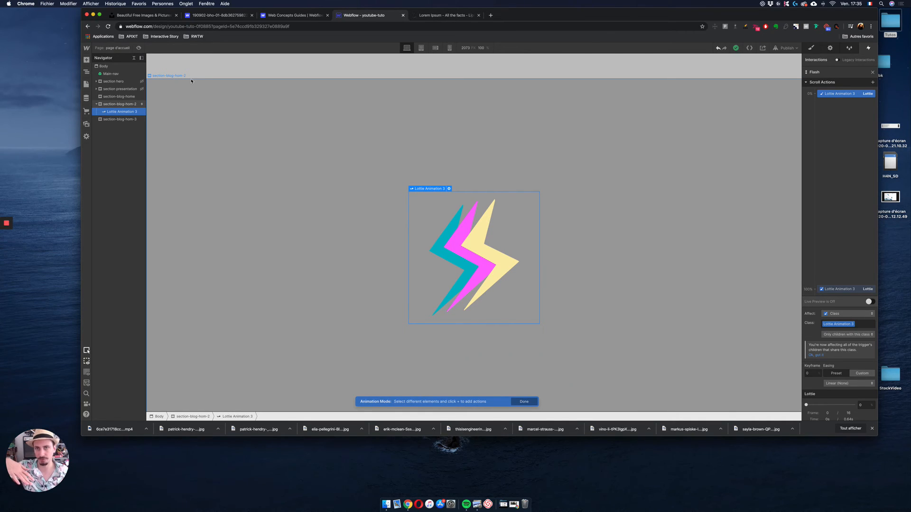
Set the Lottie progress to 100 in the action at the 100% keyframe.
{"action": "scroll", "coordinate": [191, 81], "scroll_direction": "down", "scroll_amount": 10}
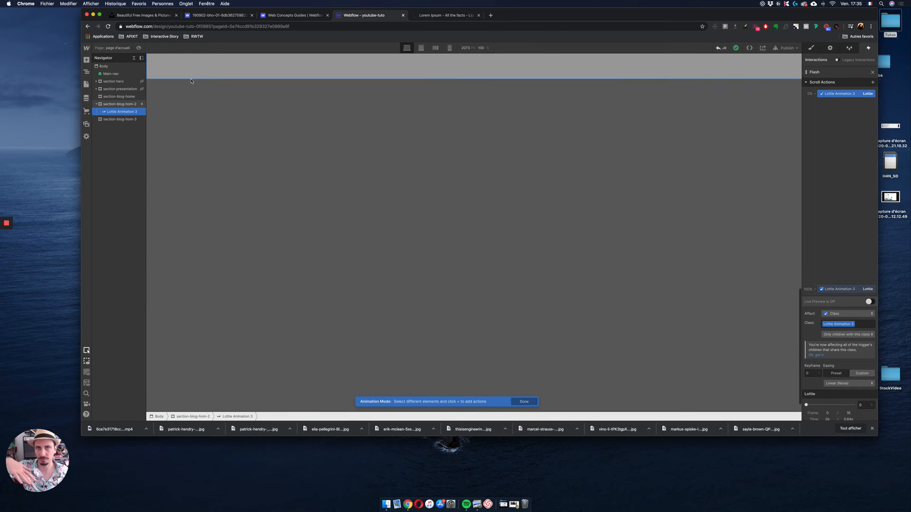
{"action": "scroll", "coordinate": [191, 81], "scroll_direction": "up", "scroll_amount": 7}
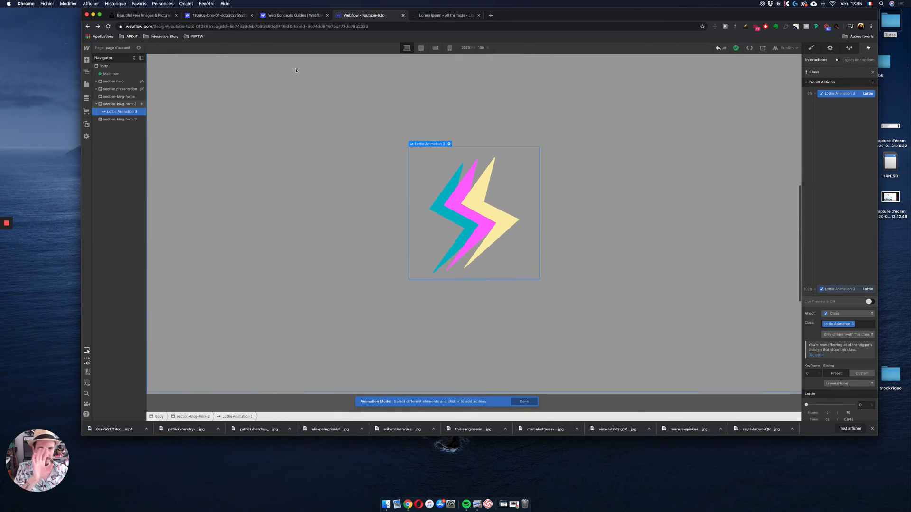
{"action": "scroll", "coordinate": [296, 71], "scroll_direction": "up", "scroll_amount": 2}
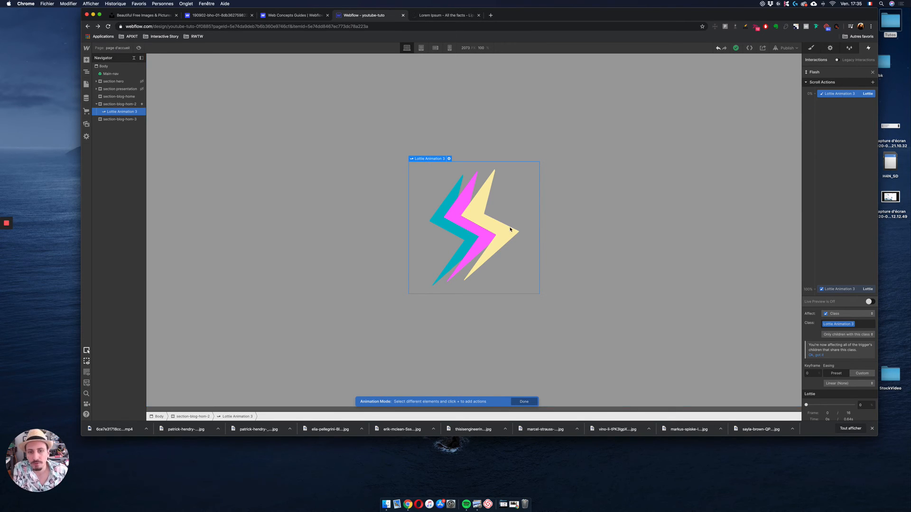
{"action": "left_click", "coordinate": [848, 291]}
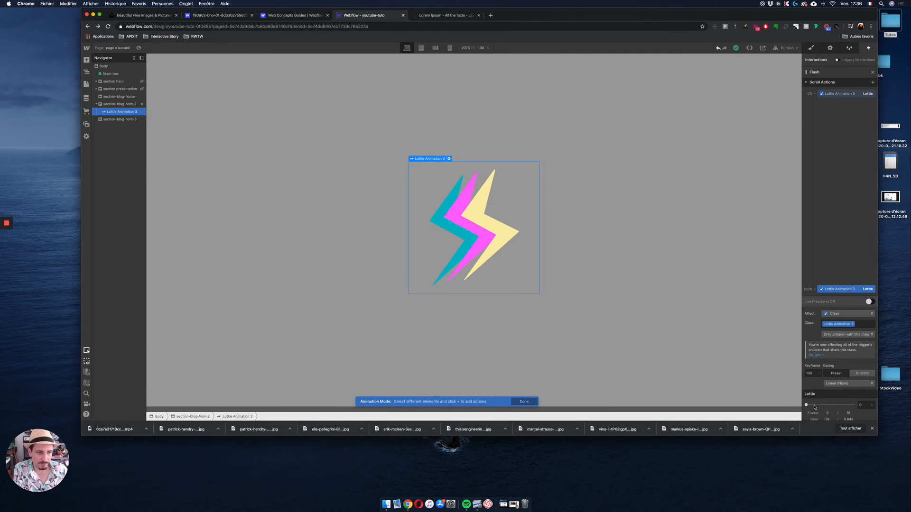
{"action": "left_click_drag", "start_coordinate": [806, 405], "coordinate": [861, 406]}
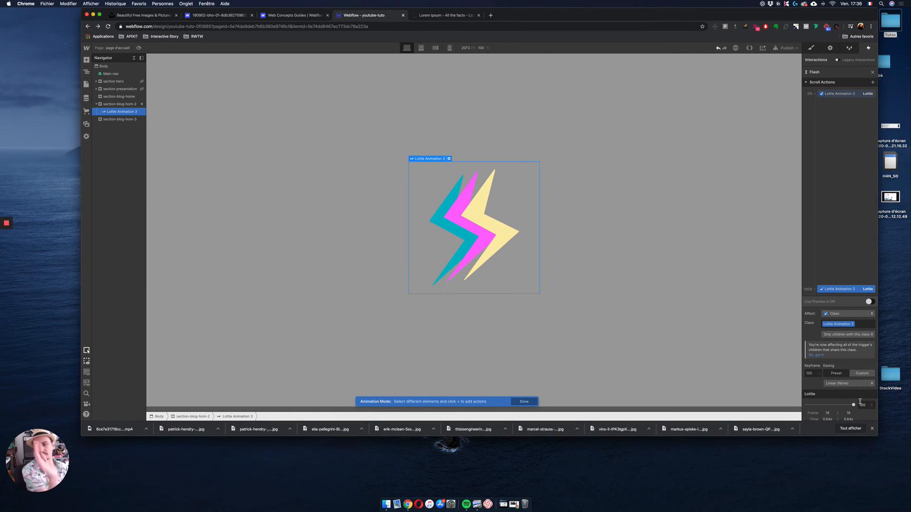
Turn on Live Preview for the Flash animation and view its scroll progress back up to the top of the page.
{"action": "left_click", "coordinate": [869, 302]}
{"action": "scroll", "coordinate": [636, 290], "scroll_direction": "up", "scroll_amount": 3}
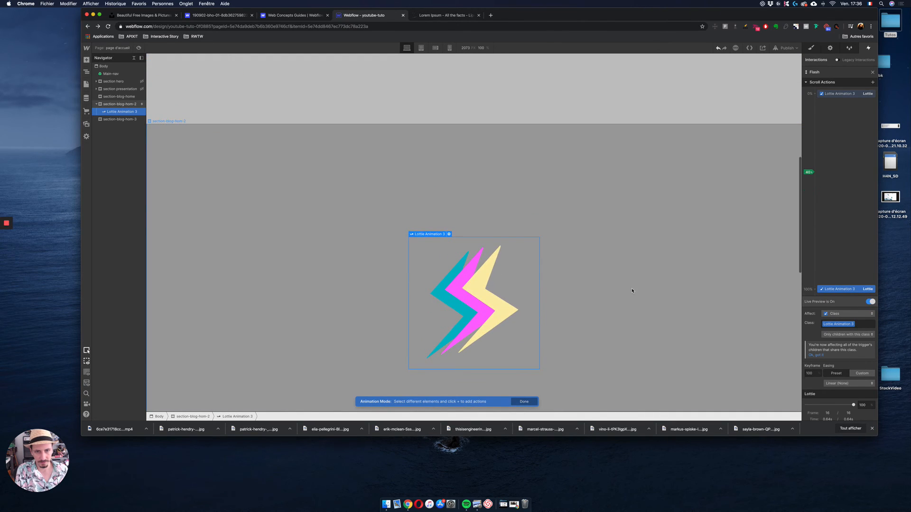
{"action": "scroll", "coordinate": [632, 291], "scroll_direction": "up", "scroll_amount": 5}
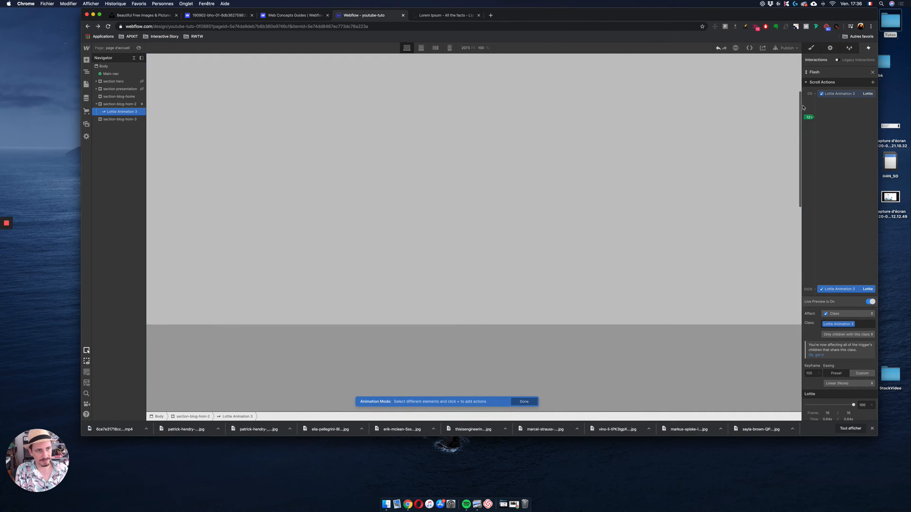
{"action": "left_click_drag", "start_coordinate": [800, 103], "coordinate": [801, 87]}
{"action": "scroll", "coordinate": [762, 199], "scroll_direction": "up", "scroll_amount": 3}
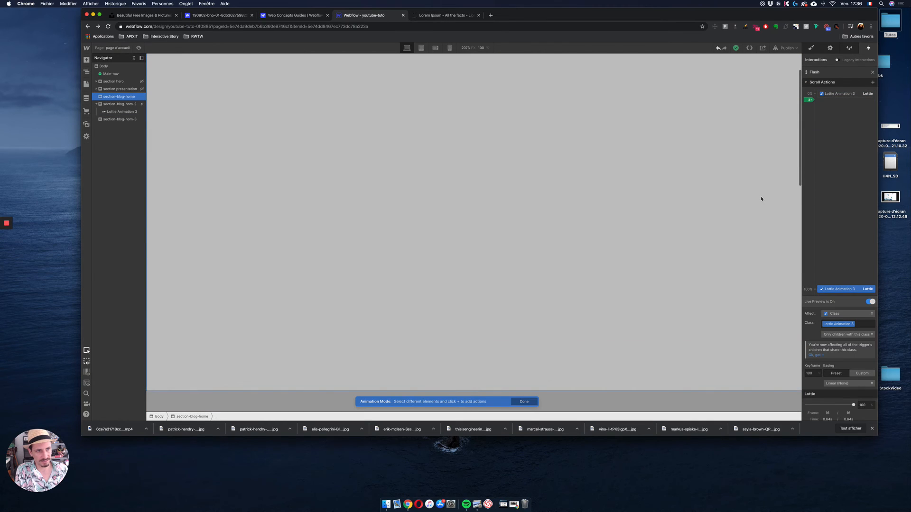
{"action": "scroll", "coordinate": [769, 185], "scroll_direction": "up", "scroll_amount": 2}
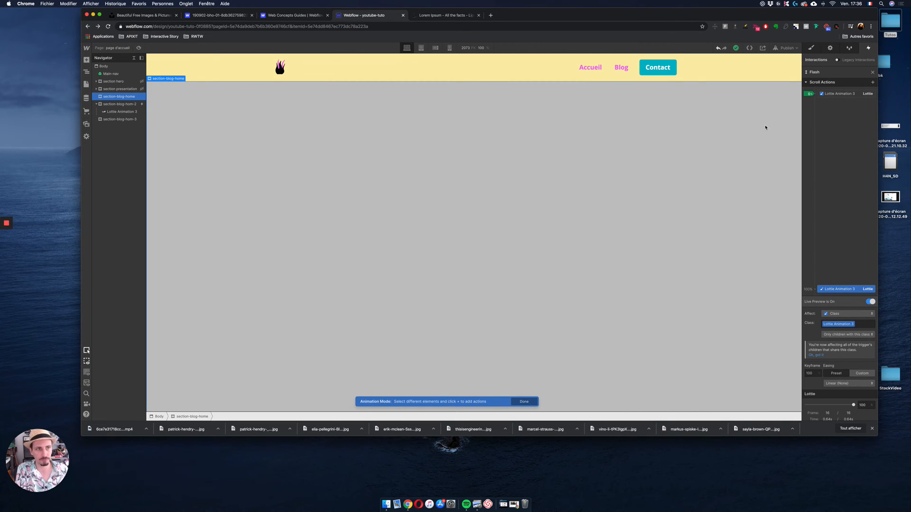
Scroll through section-blog-home into section-blog-hom-2 and examine how the scroll percentage and the Lottie animation progress together.
{"action": "scroll", "coordinate": [765, 127], "scroll_direction": "down", "scroll_amount": 2}
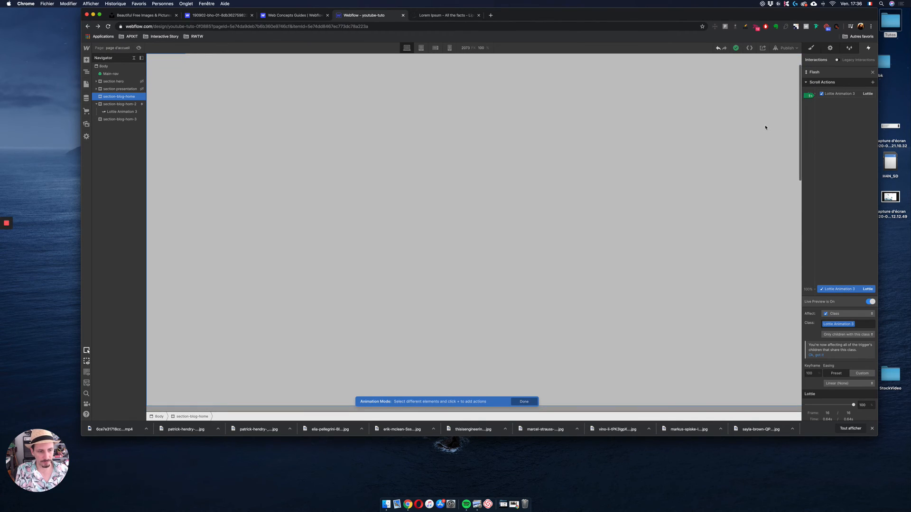
{"action": "scroll", "coordinate": [765, 127], "scroll_direction": "down", "scroll_amount": 1}
{"action": "scroll", "coordinate": [765, 127], "scroll_direction": "down", "scroll_amount": 2}
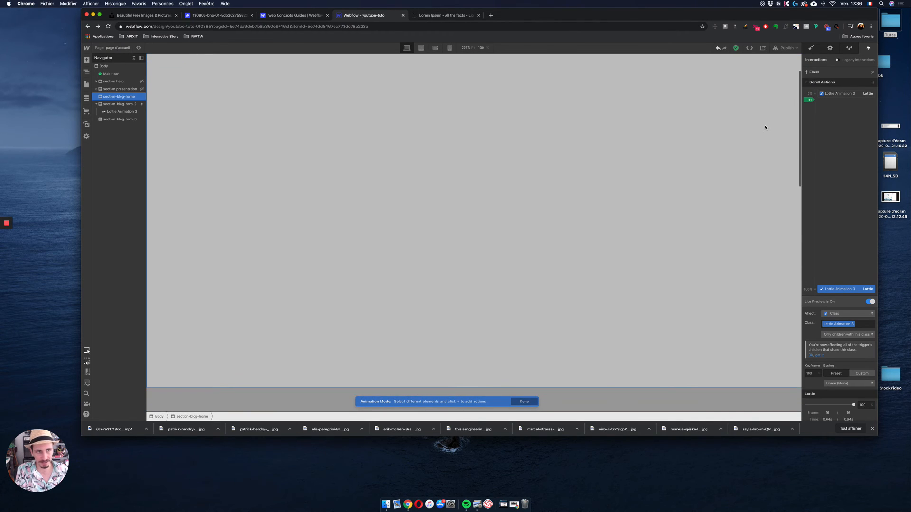
{"action": "scroll", "coordinate": [765, 127], "scroll_direction": "down", "scroll_amount": 1}
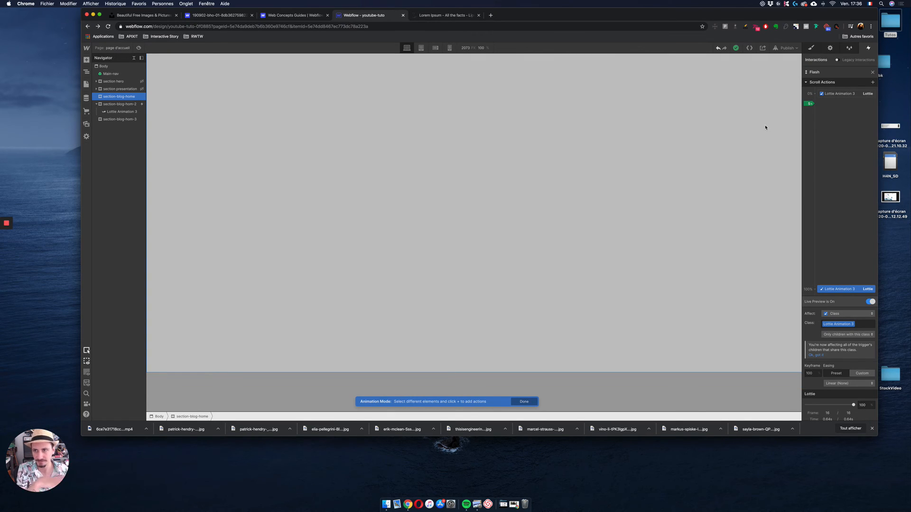
{"action": "scroll", "coordinate": [765, 128], "scroll_direction": "down", "scroll_amount": 5}
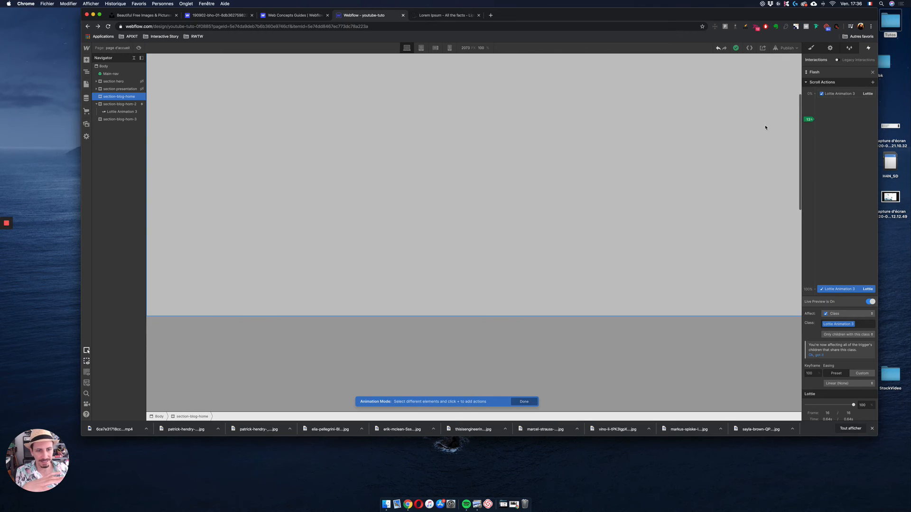
{"action": "scroll", "coordinate": [765, 127], "scroll_direction": "down", "scroll_amount": 2}
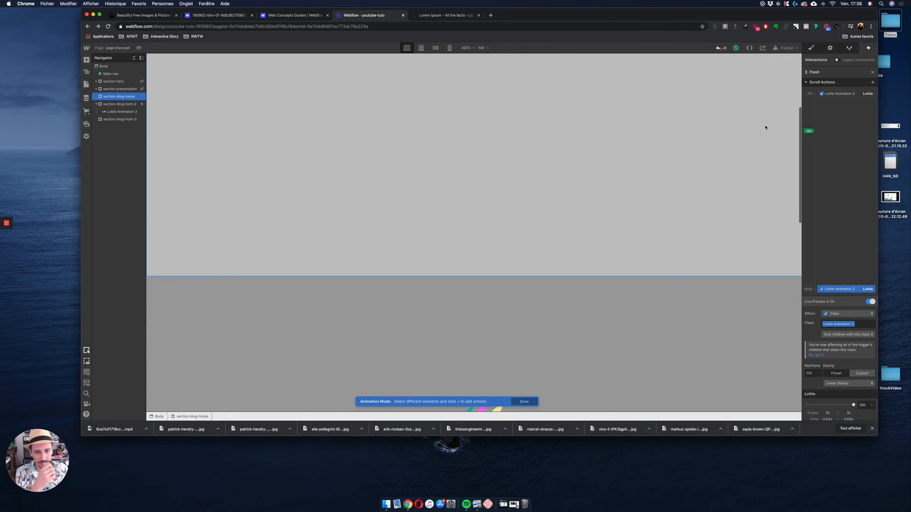
{"action": "scroll", "coordinate": [765, 127], "scroll_direction": "up", "scroll_amount": 8}
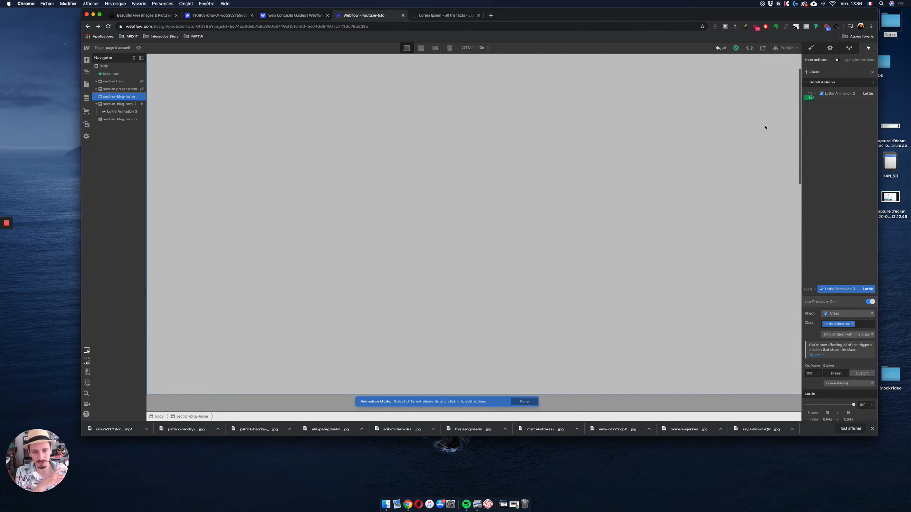
{"action": "scroll", "coordinate": [765, 127], "scroll_direction": "down", "scroll_amount": 3}
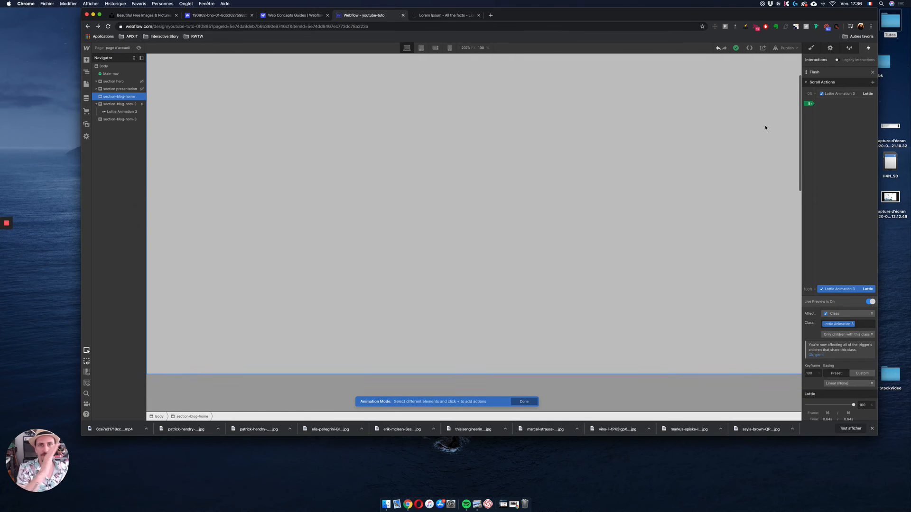
{"action": "scroll", "coordinate": [765, 127], "scroll_direction": "up", "scroll_amount": 1}
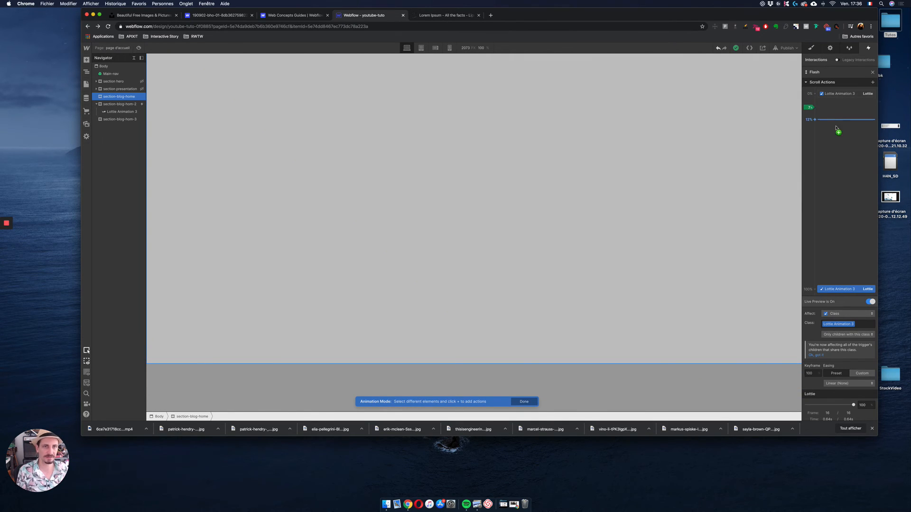
{"action": "scroll", "coordinate": [605, 176], "scroll_direction": "down", "scroll_amount": 7}
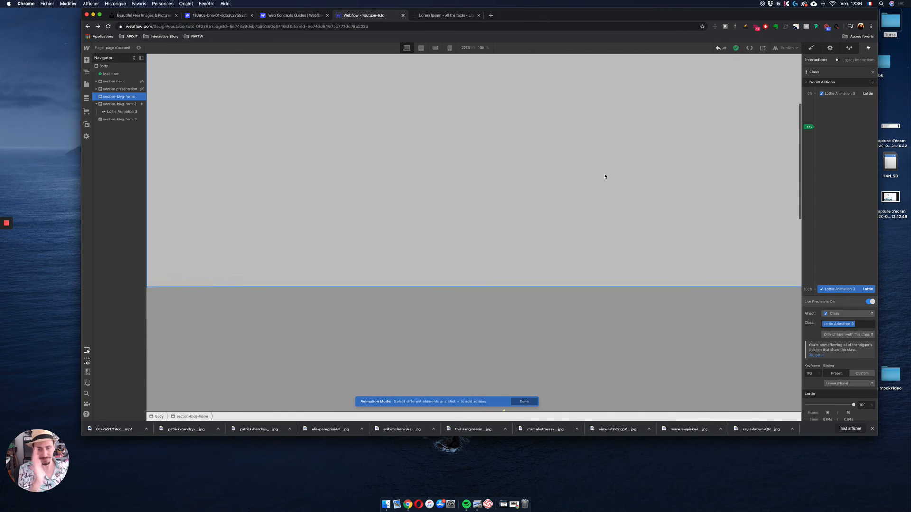
{"action": "scroll", "coordinate": [605, 176], "scroll_direction": "down", "scroll_amount": 7}
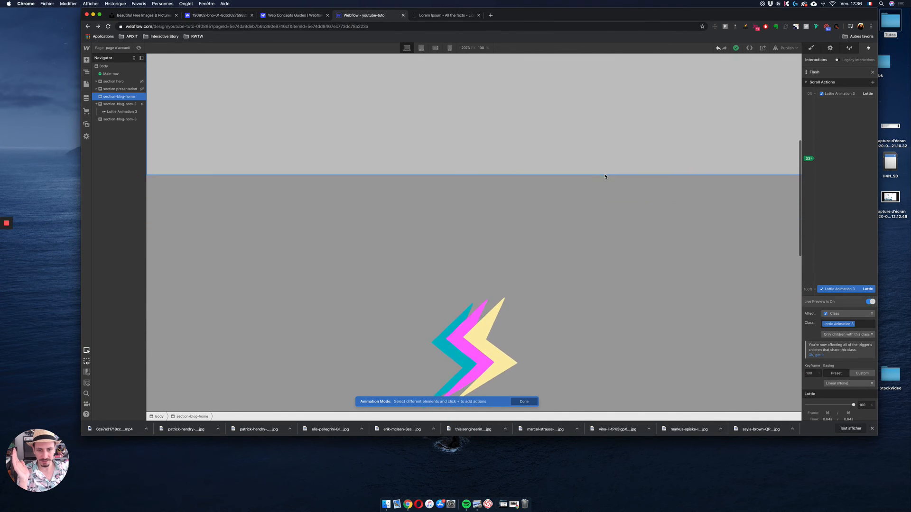
{"action": "scroll", "coordinate": [664, 185], "scroll_direction": "down", "scroll_amount": 4}
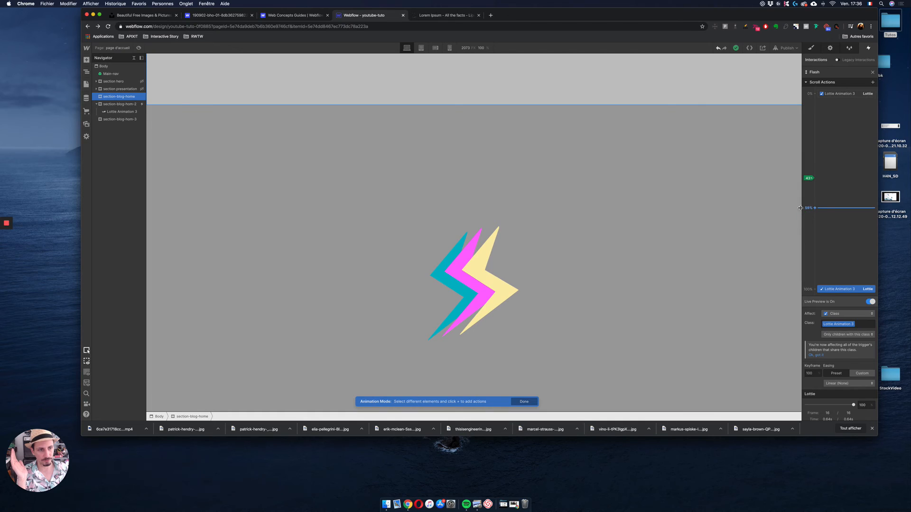
Scroll back and forth around the section boundary to find the scroll percentage at which the Lottie animation starts to appear.
{"action": "left_click_drag", "start_coordinate": [801, 208], "coordinate": [780, 137]}
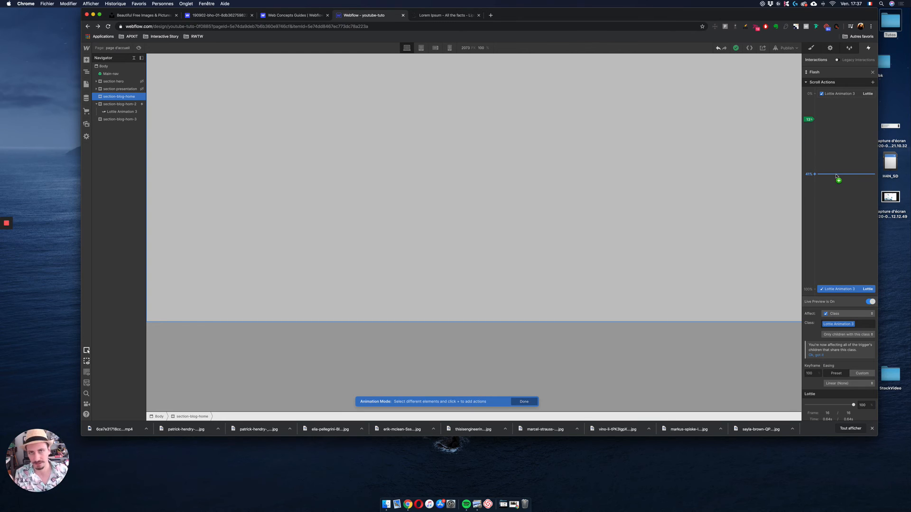
{"action": "scroll", "coordinate": [733, 183], "scroll_direction": "up", "scroll_amount": 1}
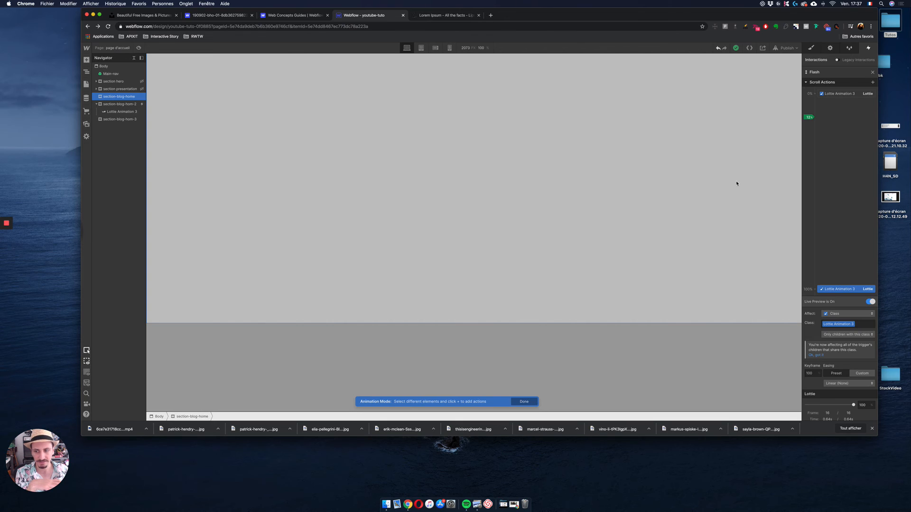
{"action": "scroll", "coordinate": [794, 189], "scroll_direction": "down", "scroll_amount": 5}
{"action": "scroll", "coordinate": [794, 189], "scroll_direction": "up", "scroll_amount": 4}
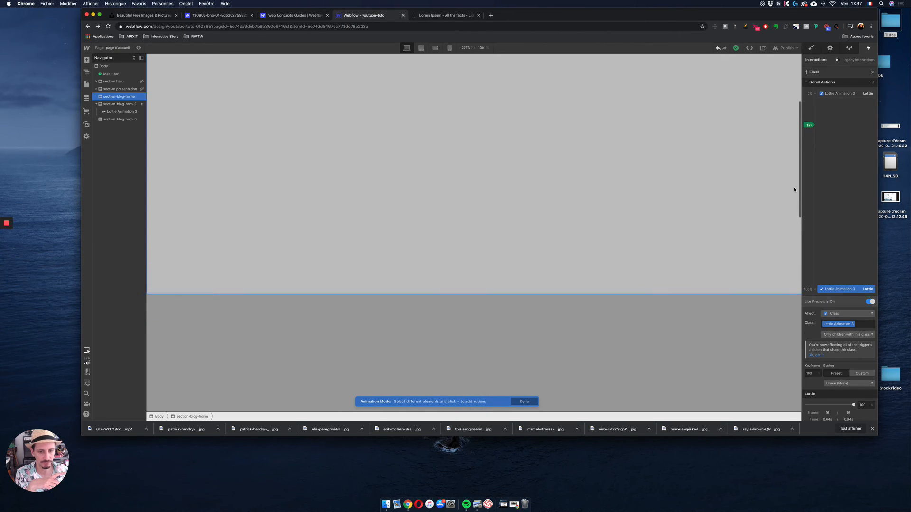
{"action": "scroll", "coordinate": [794, 189], "scroll_direction": "down", "scroll_amount": 2}
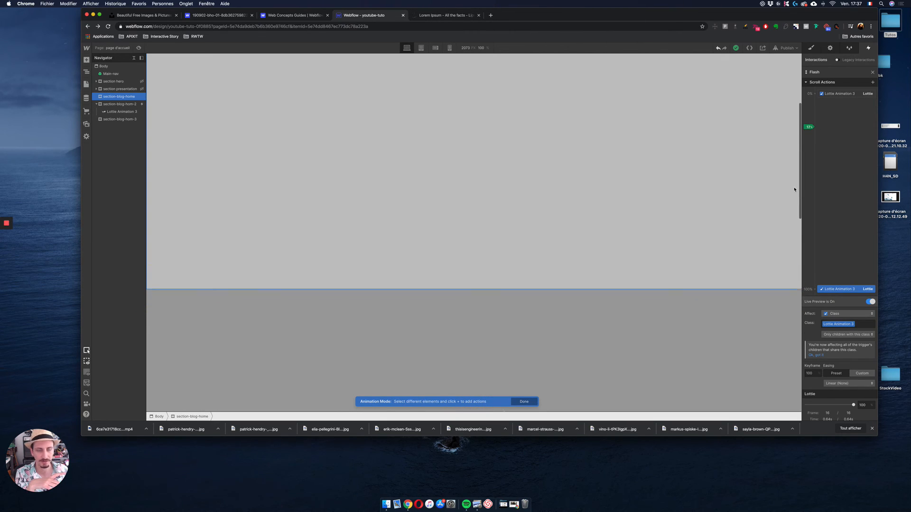
{"action": "scroll", "coordinate": [795, 190], "scroll_direction": "down", "scroll_amount": 2}
{"action": "scroll", "coordinate": [794, 189], "scroll_direction": "up", "scroll_amount": 2}
{"action": "scroll", "coordinate": [794, 190], "scroll_direction": "down", "scroll_amount": 1}
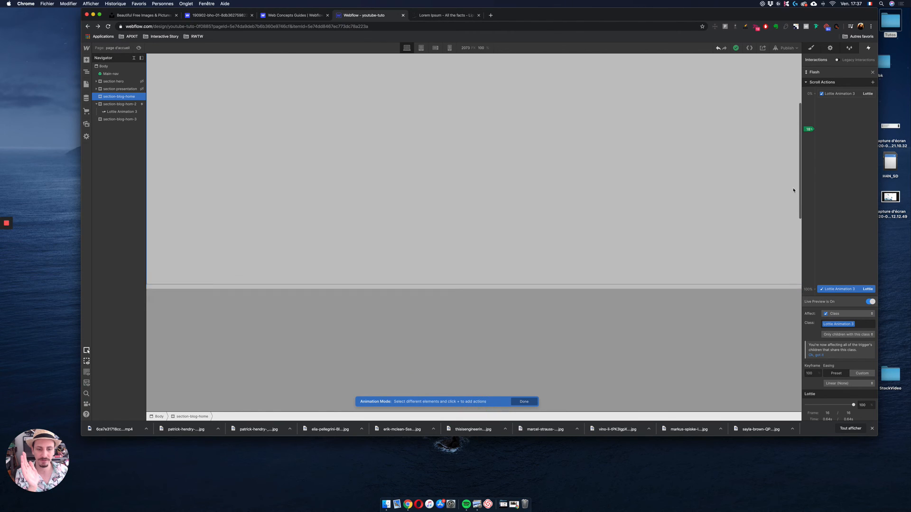
{"action": "scroll", "coordinate": [794, 190], "scroll_direction": "up", "scroll_amount": 2}
{"action": "scroll", "coordinate": [794, 190], "scroll_direction": "down", "scroll_amount": 1}
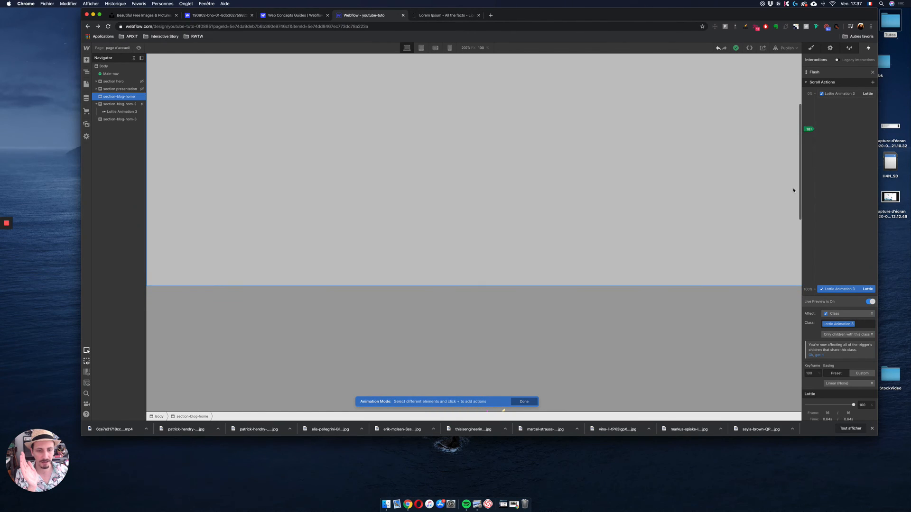
{"action": "scroll", "coordinate": [794, 190], "scroll_direction": "up", "scroll_amount": 1}
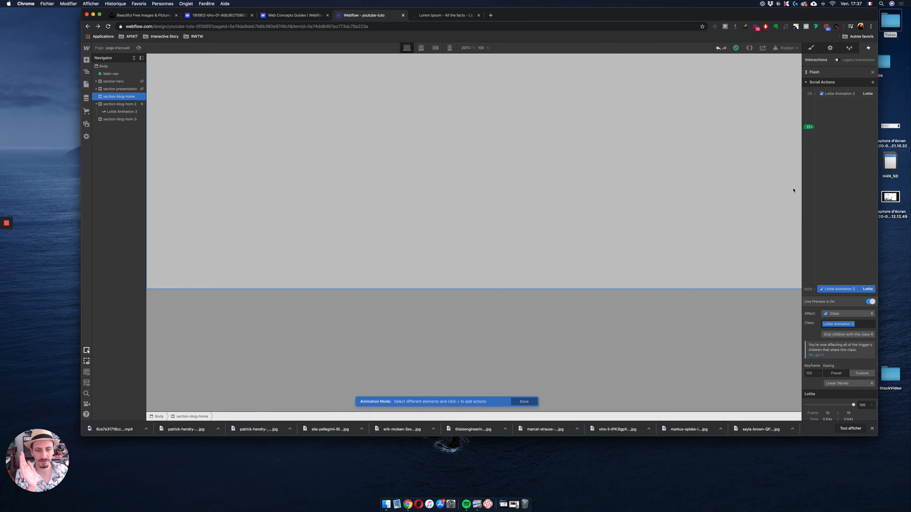
Move the Lottie Animation 3 action from the 0% keyframe to the 17% keyframe of the Flash scroll animation.
{"action": "left_click", "coordinate": [836, 93]}
{"action": "left_click_drag", "start_coordinate": [834, 93], "coordinate": [833, 133]}
{"action": "scroll", "coordinate": [742, 159], "scroll_direction": "down", "scroll_amount": 1}
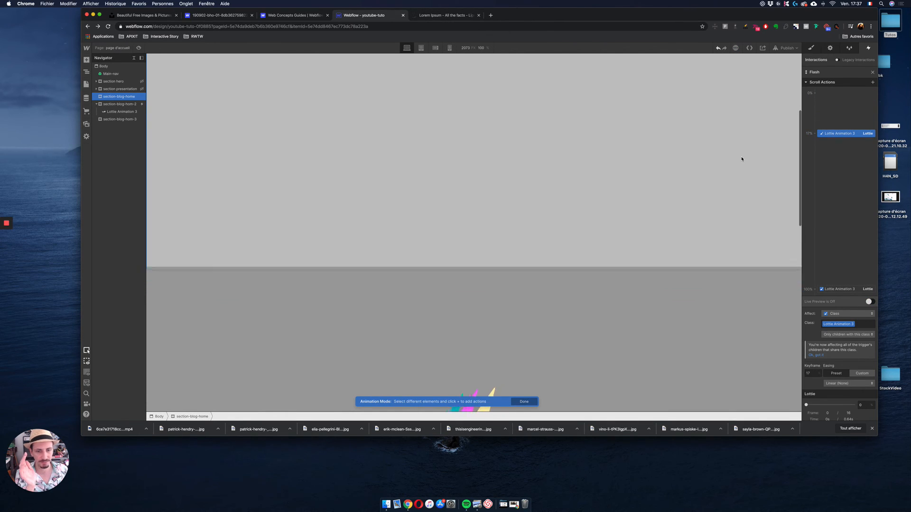
{"action": "scroll", "coordinate": [742, 159], "scroll_direction": "down", "scroll_amount": 5}
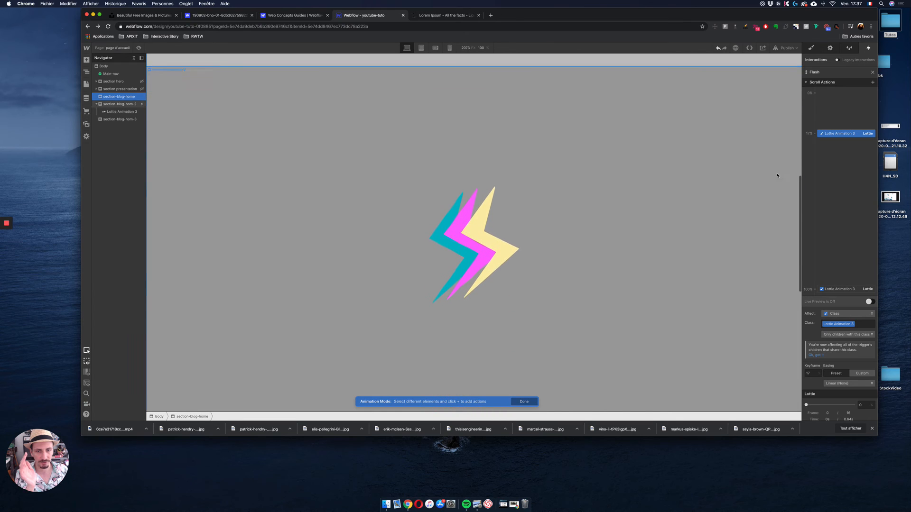
Turn on Live Preview and check the scroll progress against the 17% keyframe as the Lottie animation enters the view.
{"action": "left_click", "coordinate": [869, 302]}
{"action": "scroll", "coordinate": [685, 216], "scroll_direction": "up", "scroll_amount": 2}
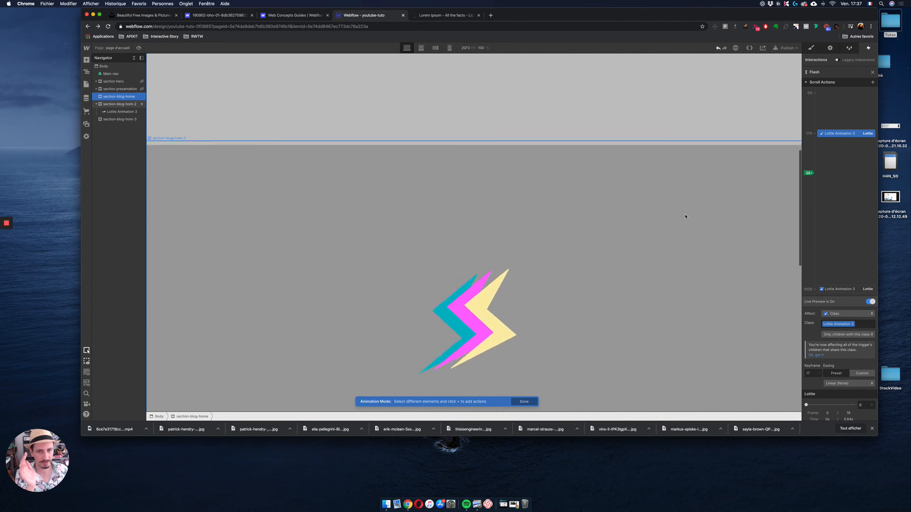
{"action": "scroll", "coordinate": [685, 216], "scroll_direction": "up", "scroll_amount": 1}
{"action": "scroll", "coordinate": [685, 216], "scroll_direction": "down", "scroll_amount": 1}
{"action": "scroll", "coordinate": [684, 216], "scroll_direction": "up", "scroll_amount": 5}
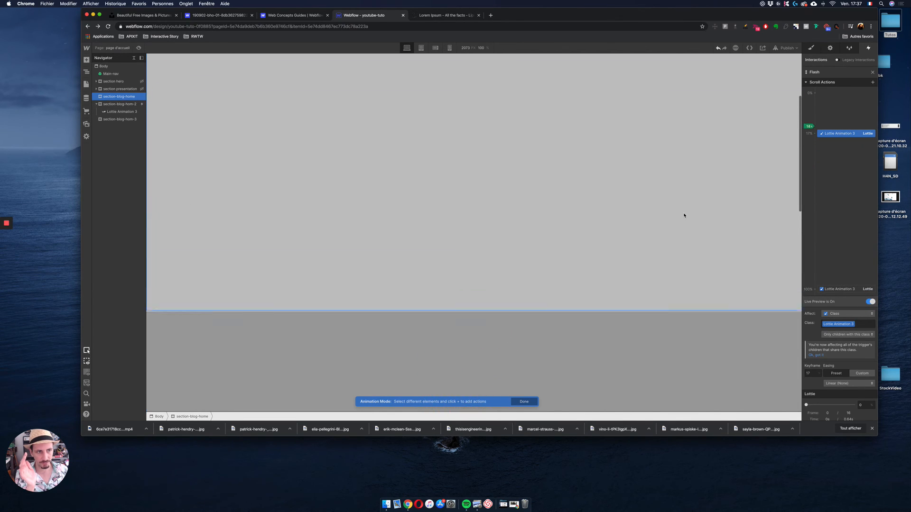
{"action": "scroll", "coordinate": [684, 216], "scroll_direction": "down", "scroll_amount": 2}
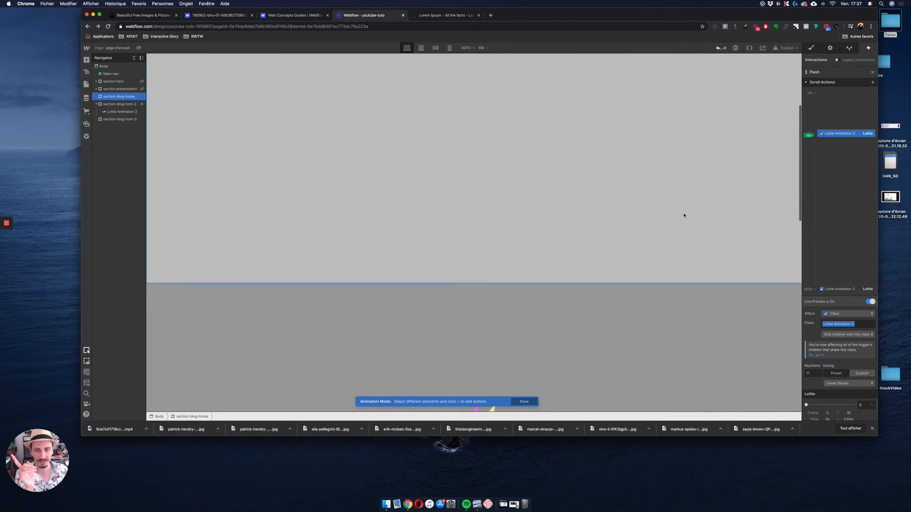
Follow the scroll progress until the Lottie animation leaves the view, and move its 100% keyframe action to 80%.
{"action": "scroll", "coordinate": [684, 215], "scroll_direction": "down", "scroll_amount": 5}
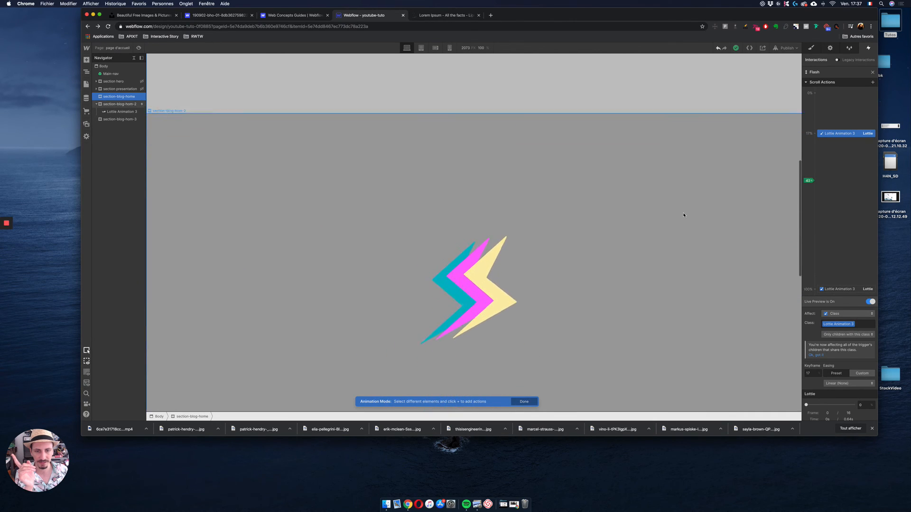
{"action": "scroll", "coordinate": [684, 215], "scroll_direction": "down", "scroll_amount": 5}
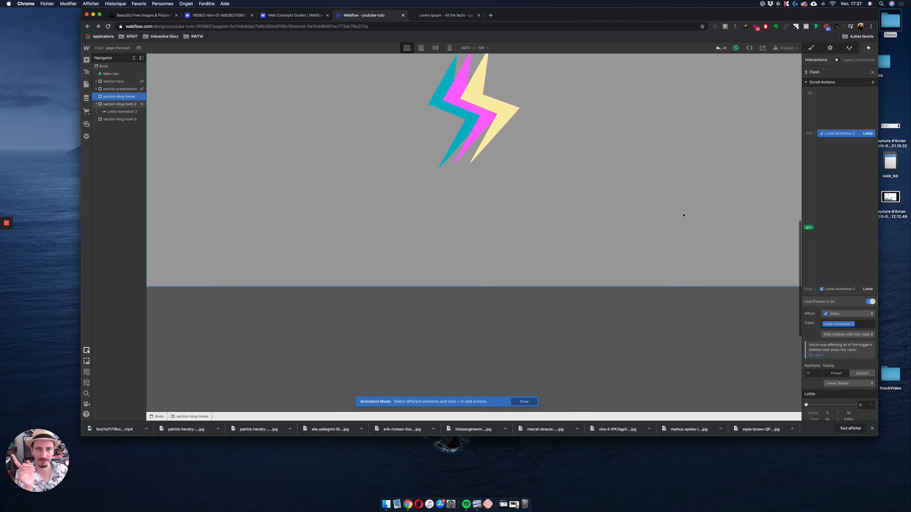
{"action": "scroll", "coordinate": [683, 215], "scroll_direction": "down", "scroll_amount": 1}
{"action": "scroll", "coordinate": [683, 215], "scroll_direction": "down", "scroll_amount": 1}
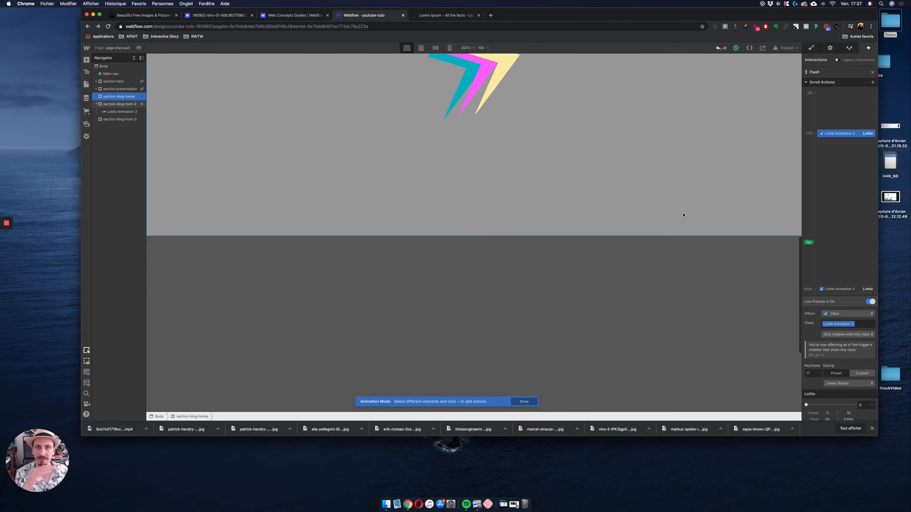
{"action": "scroll", "coordinate": [683, 215], "scroll_direction": "down", "scroll_amount": 2}
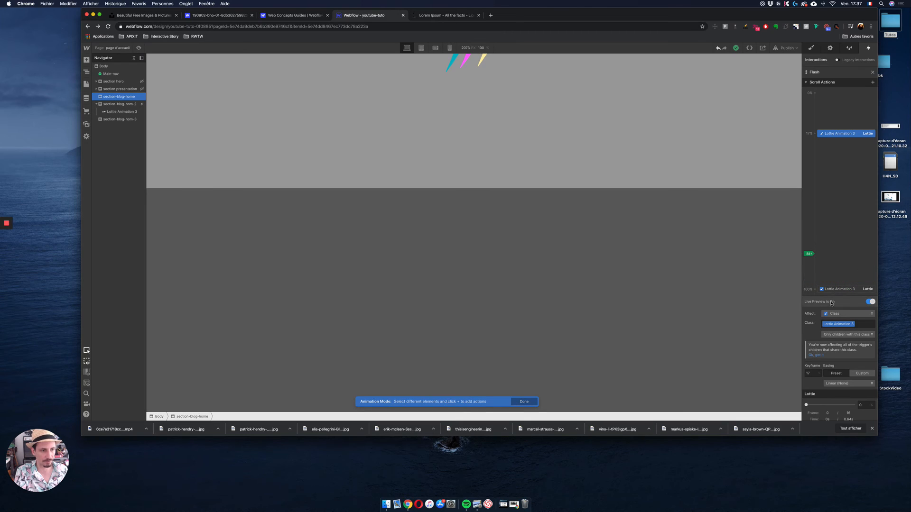
{"action": "left_click_drag", "start_coordinate": [832, 289], "coordinate": [833, 246]}
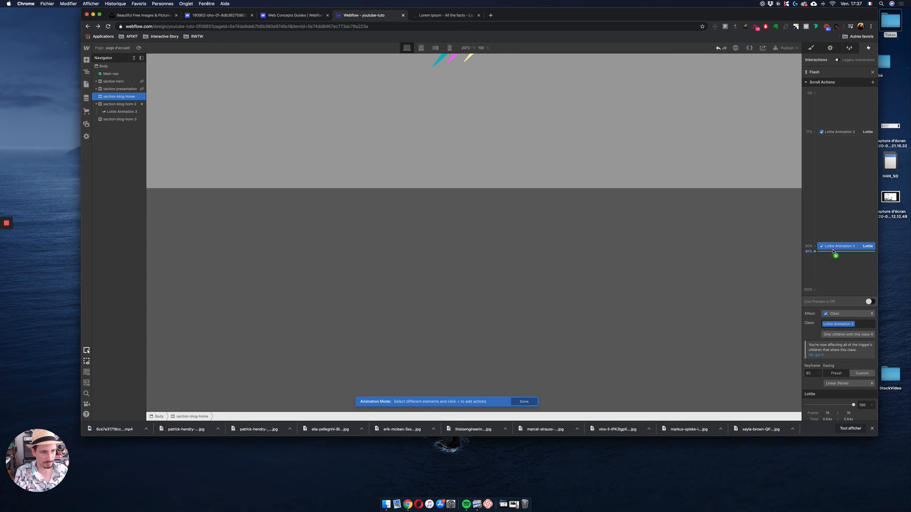
Preview the page and examine how the lightning Lottie animation plays forward and backward while scrolling through section-blog-hom-2.
{"action": "left_click", "coordinate": [138, 48]}
{"action": "scroll", "coordinate": [476, 164], "scroll_direction": "up", "scroll_amount": 10}
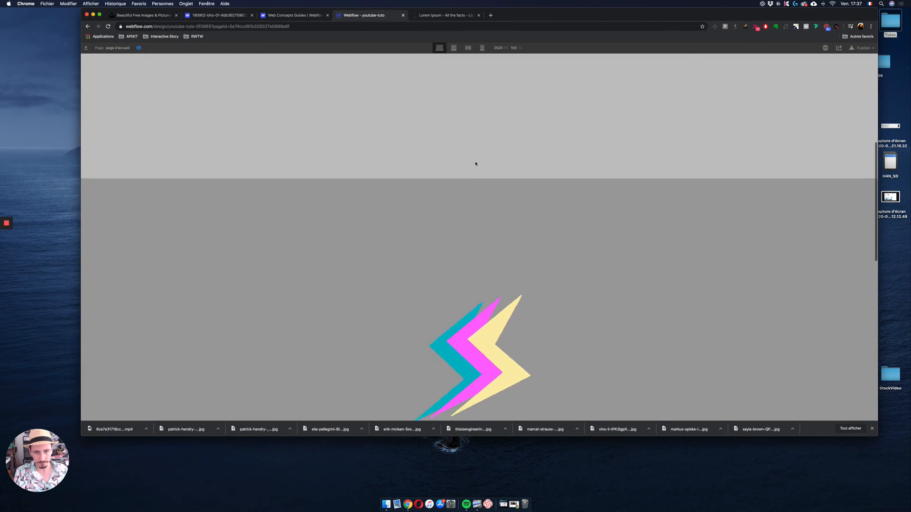
{"action": "scroll", "coordinate": [476, 164], "scroll_direction": "down", "scroll_amount": 5}
{"action": "scroll", "coordinate": [475, 163], "scroll_direction": "up", "scroll_amount": 3}
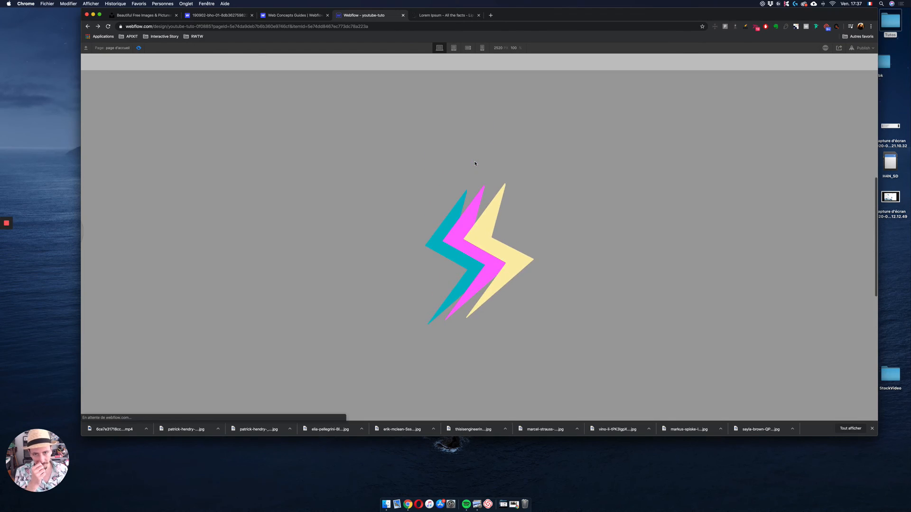
{"action": "scroll", "coordinate": [474, 164], "scroll_direction": "down", "scroll_amount": 5}
{"action": "scroll", "coordinate": [475, 163], "scroll_direction": "up", "scroll_amount": 4}
{"action": "scroll", "coordinate": [475, 164], "scroll_direction": "down", "scroll_amount": 3}
{"action": "scroll", "coordinate": [475, 163], "scroll_direction": "up", "scroll_amount": 2}
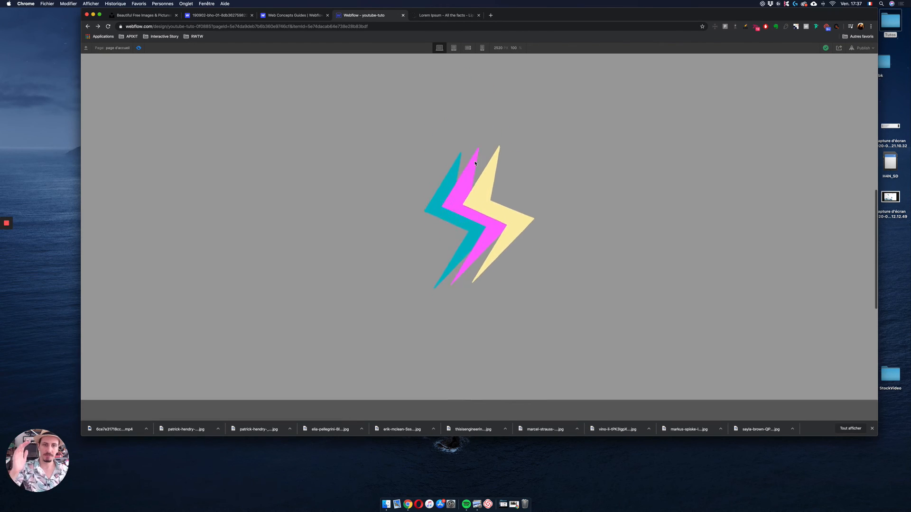
{"action": "scroll", "coordinate": [475, 163], "scroll_direction": "up", "scroll_amount": 4}
{"action": "scroll", "coordinate": [475, 165], "scroll_direction": "down", "scroll_amount": 7}
{"action": "scroll", "coordinate": [476, 167], "scroll_direction": "up", "scroll_amount": 2}
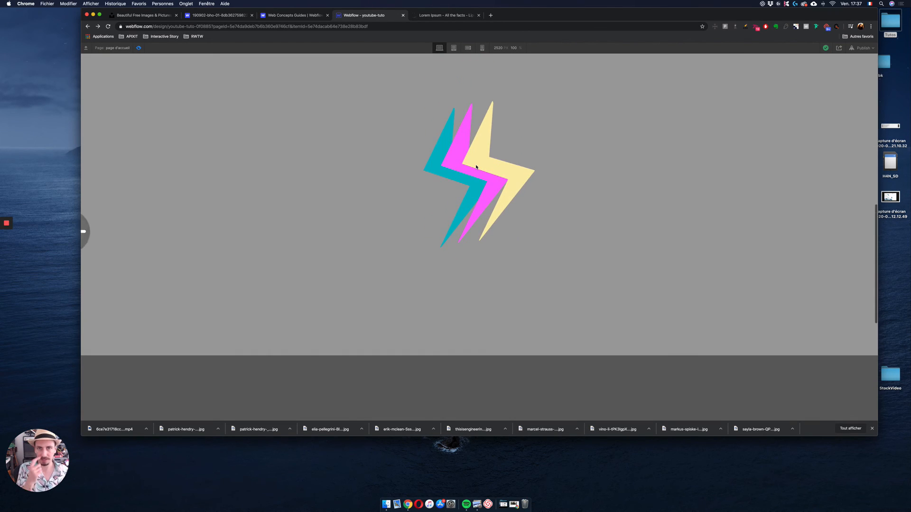
{"action": "scroll", "coordinate": [477, 167], "scroll_direction": "up", "scroll_amount": 4}
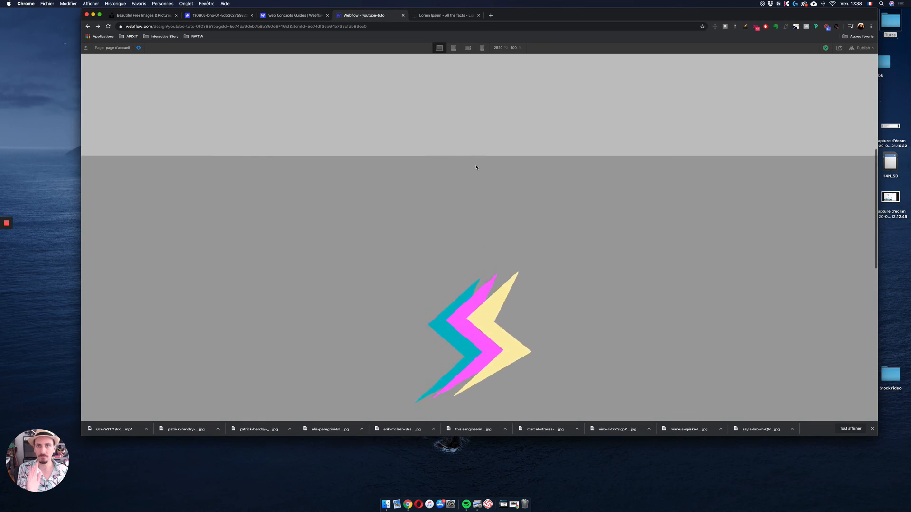
{"action": "scroll", "coordinate": [477, 167], "scroll_direction": "down", "scroll_amount": 5}
{"action": "scroll", "coordinate": [477, 167], "scroll_direction": "up", "scroll_amount": 4}
{"action": "scroll", "coordinate": [476, 167], "scroll_direction": "down", "scroll_amount": 3}
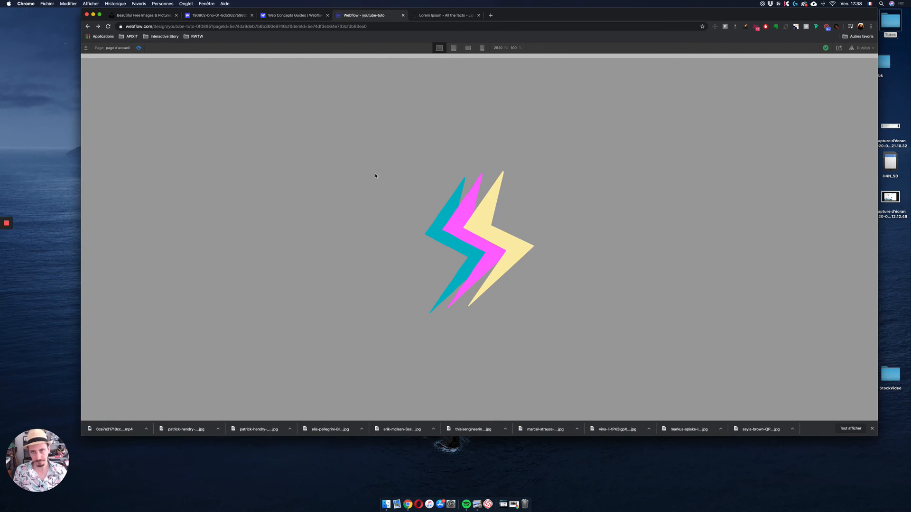
Replay the scroll from section-blog-home into section-blog-hom-2 and examine where the Lottie animation starts and how it progresses.
{"action": "scroll", "coordinate": [530, 232], "scroll_direction": "up", "scroll_amount": 10}
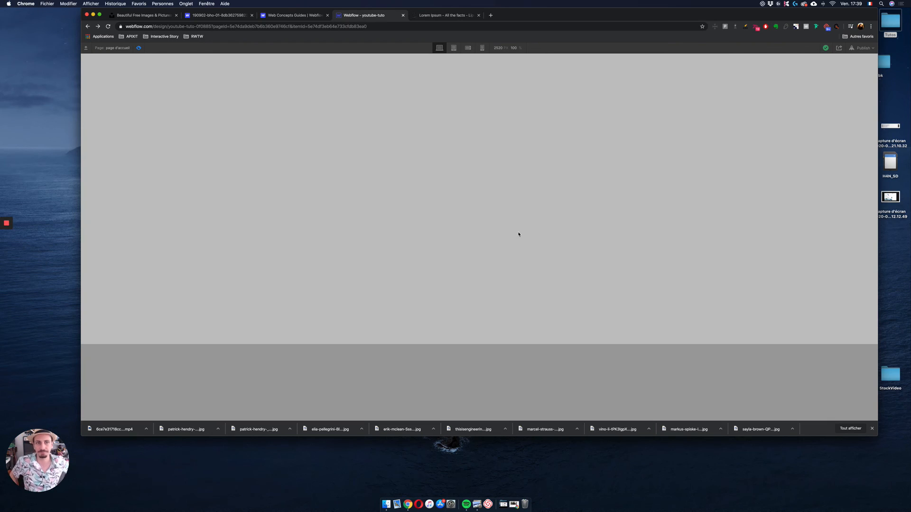
{"action": "scroll", "coordinate": [565, 236], "scroll_direction": "down", "scroll_amount": 5}
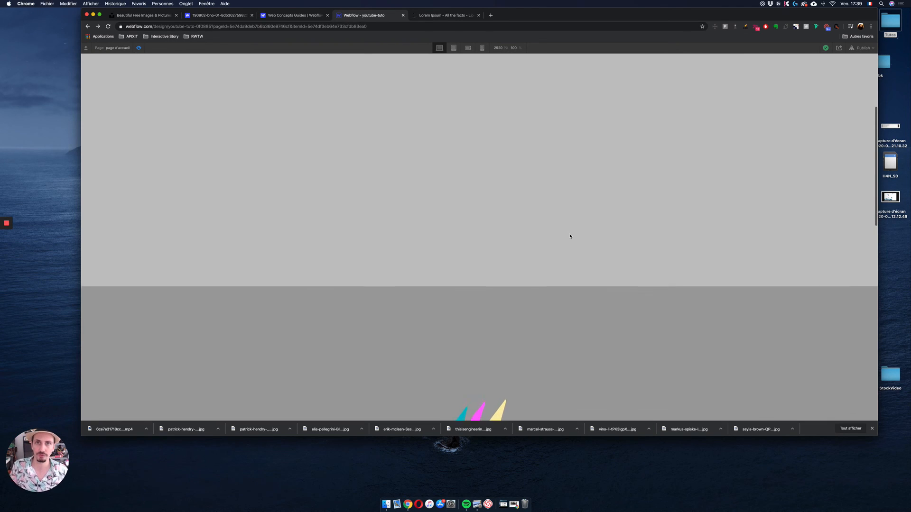
{"action": "scroll", "coordinate": [570, 236], "scroll_direction": "down", "scroll_amount": 2}
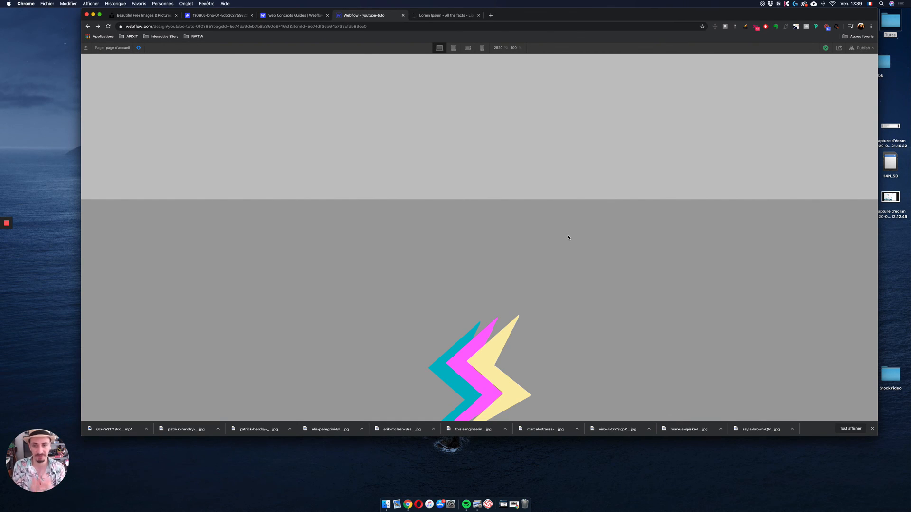
{"action": "scroll", "coordinate": [569, 238], "scroll_direction": "down", "scroll_amount": 7}
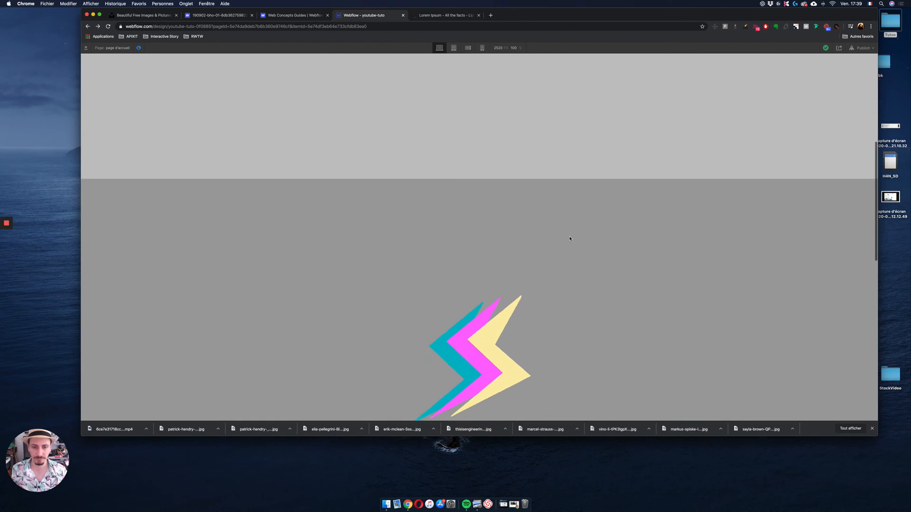
{"action": "scroll", "coordinate": [570, 240], "scroll_direction": "down", "scroll_amount": 8}
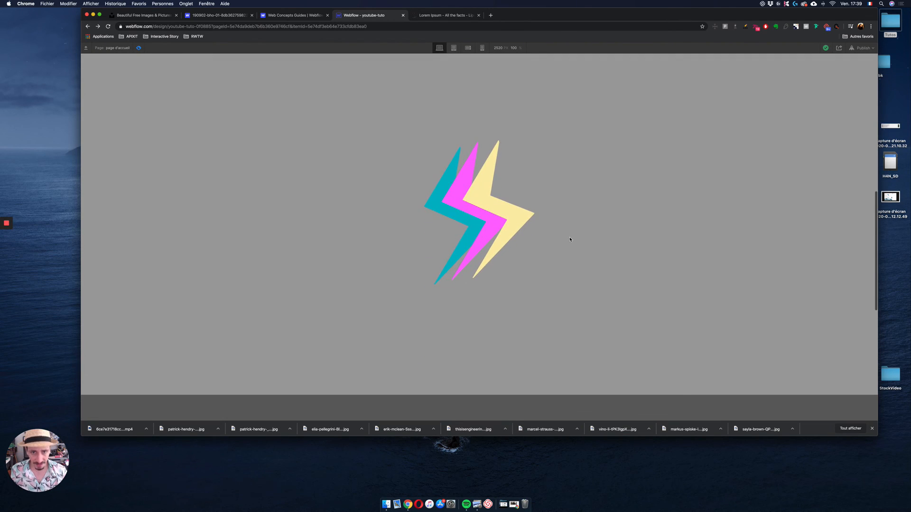
{"action": "scroll", "coordinate": [570, 240], "scroll_direction": "up", "scroll_amount": 15}
{"action": "scroll", "coordinate": [570, 240], "scroll_direction": "down", "scroll_amount": 5}
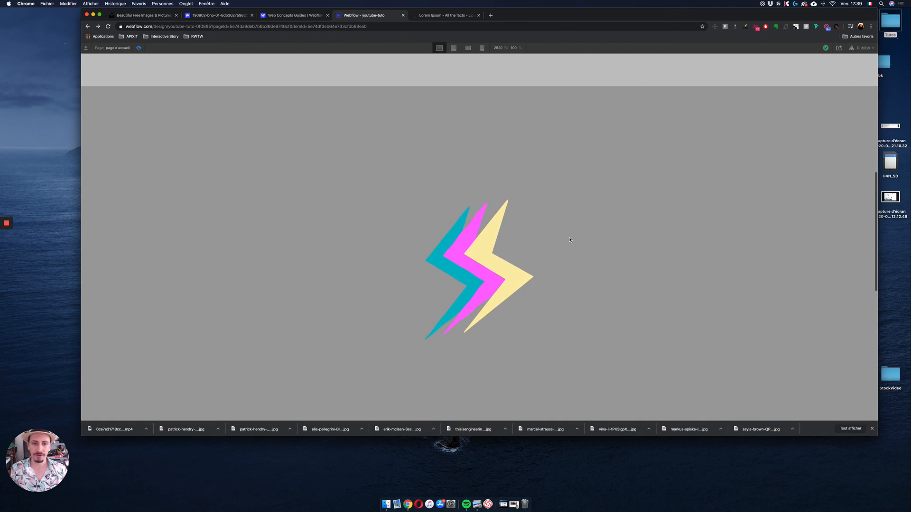
{"action": "scroll", "coordinate": [570, 239], "scroll_direction": "up", "scroll_amount": 2}
{"action": "scroll", "coordinate": [569, 240], "scroll_direction": "up", "scroll_amount": 3}
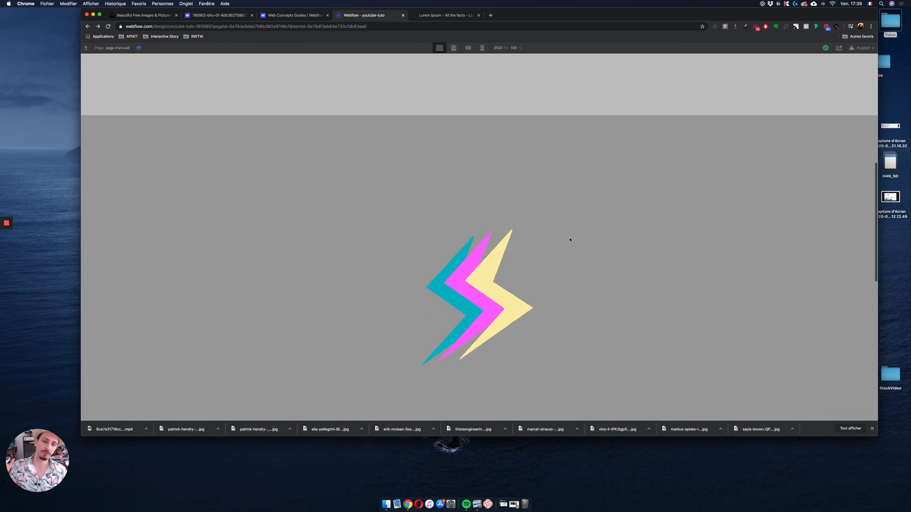
{"action": "scroll", "coordinate": [569, 239], "scroll_direction": "down", "scroll_amount": 3}
{"action": "scroll", "coordinate": [569, 240], "scroll_direction": "down", "scroll_amount": 2}
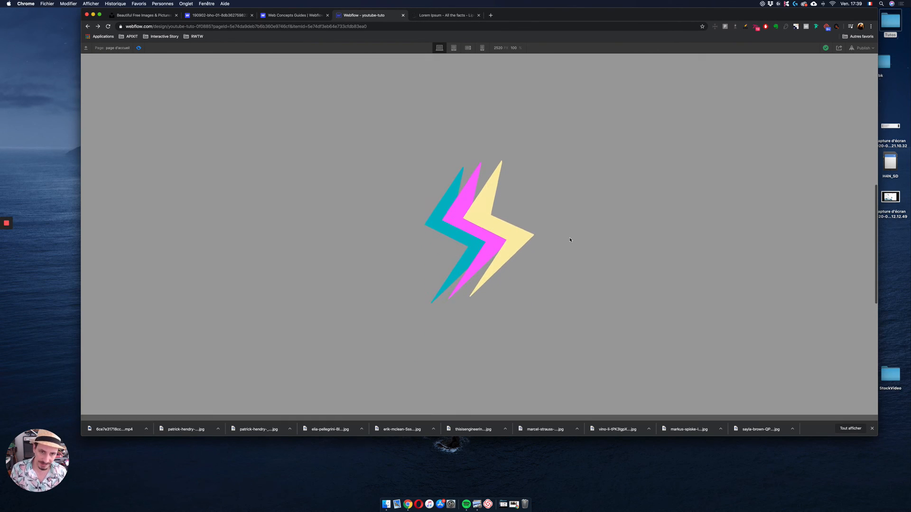
{"action": "scroll", "coordinate": [570, 240], "scroll_direction": "up", "scroll_amount": 1}
{"action": "scroll", "coordinate": [570, 239], "scroll_direction": "down", "scroll_amount": 1}
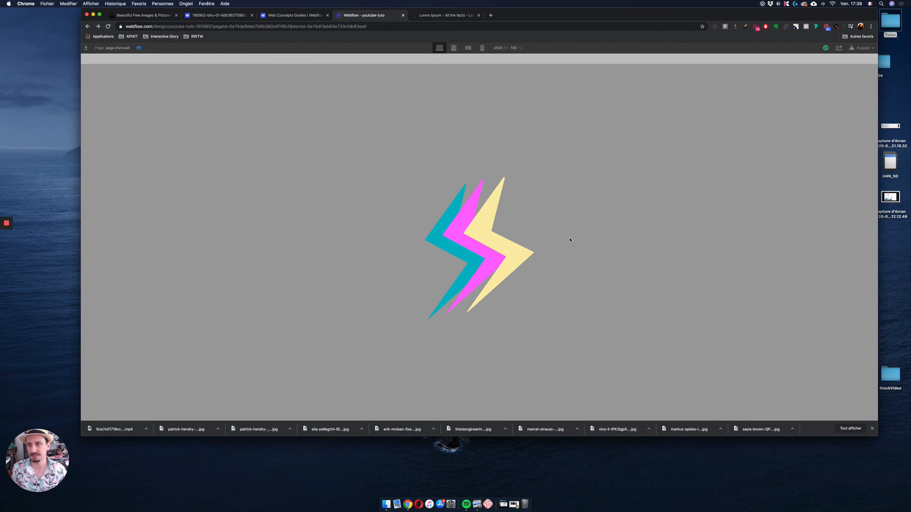
{"action": "scroll", "coordinate": [629, 232], "scroll_direction": "down", "scroll_amount": 2}
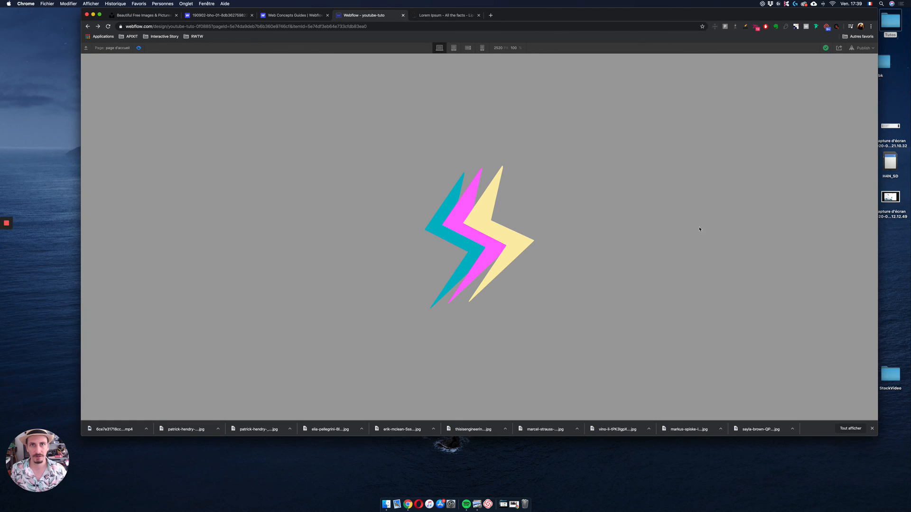
Check the Lottie's scroll playback across the full section-blog-hom-2 down to the following section, and exit the page preview.
{"action": "scroll", "coordinate": [133, 89], "scroll_direction": "up", "scroll_amount": 5}
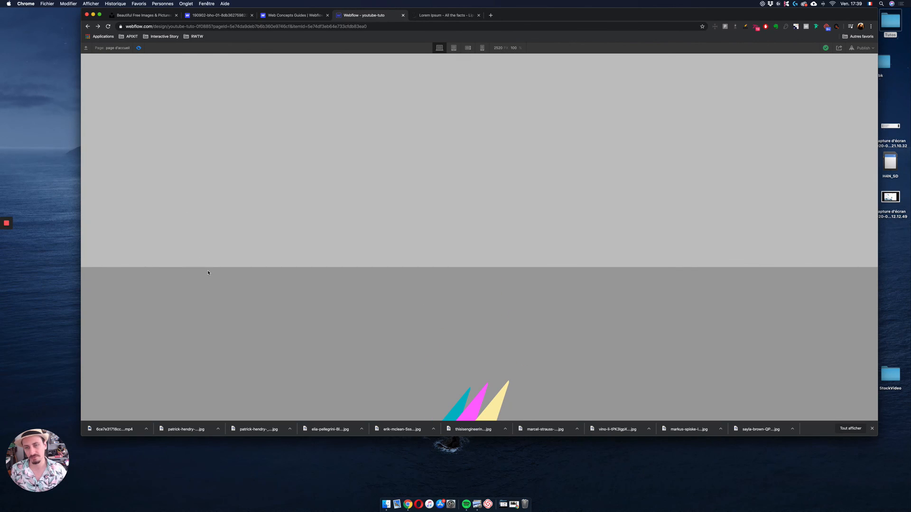
{"action": "scroll", "coordinate": [208, 273], "scroll_direction": "down", "scroll_amount": 5}
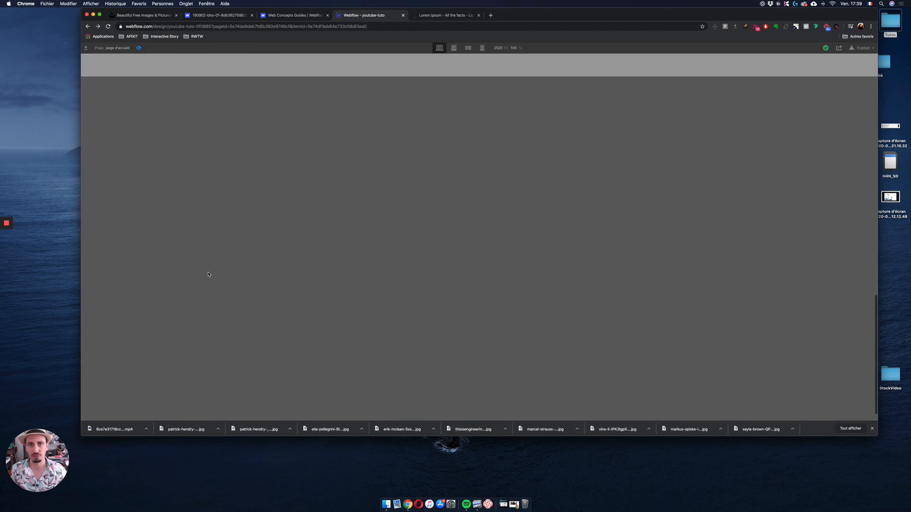
{"action": "scroll", "coordinate": [208, 274], "scroll_direction": "up", "scroll_amount": 5}
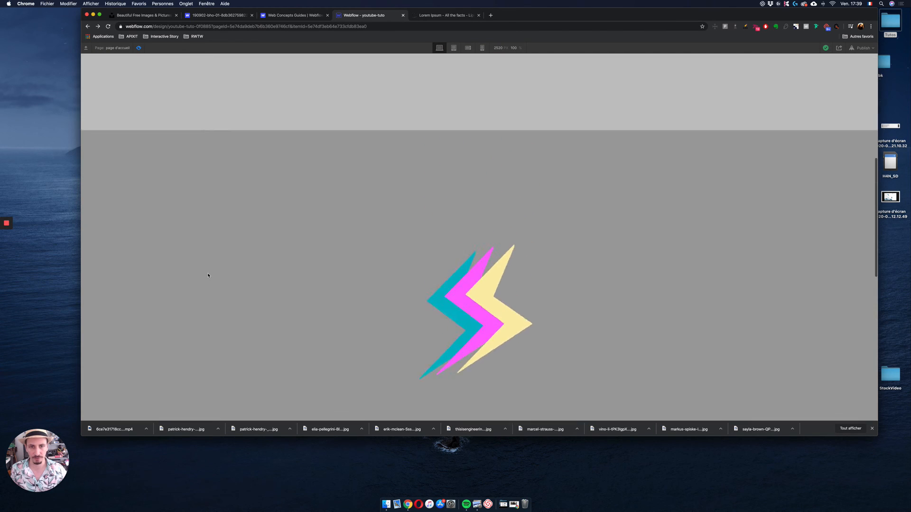
{"action": "scroll", "coordinate": [208, 275], "scroll_direction": "up", "scroll_amount": 5}
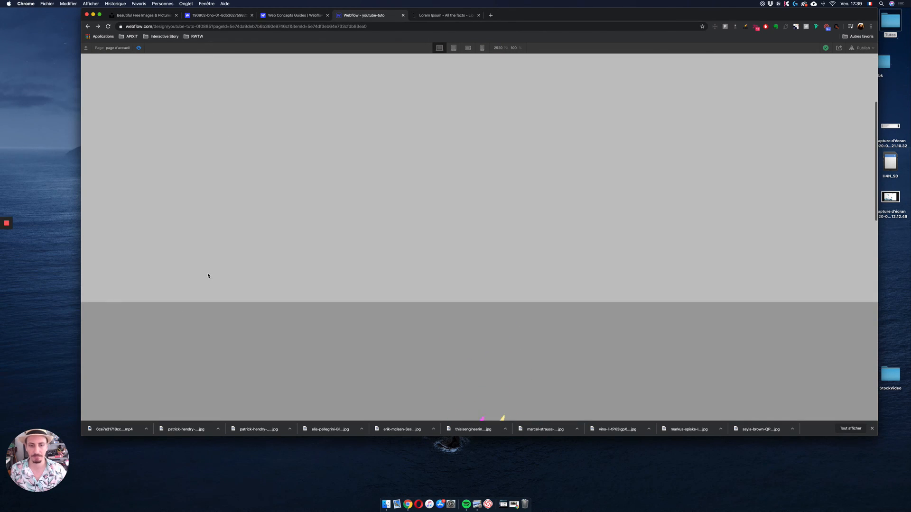
{"action": "scroll", "coordinate": [294, 287], "scroll_direction": "down", "scroll_amount": 3}
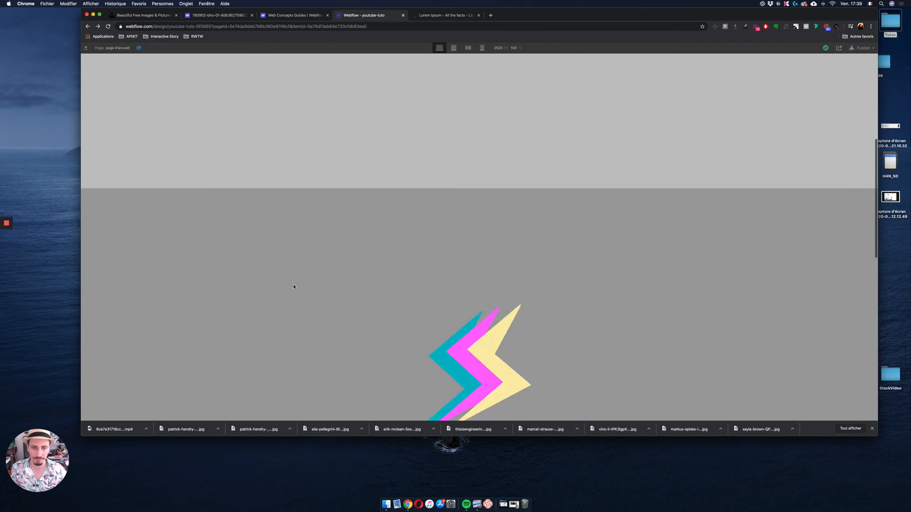
{"action": "scroll", "coordinate": [293, 287], "scroll_direction": "down", "scroll_amount": 6}
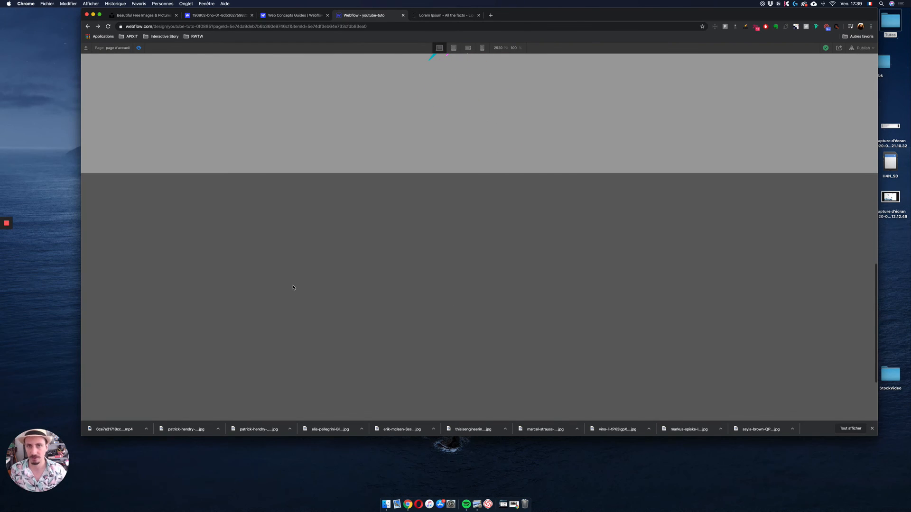
{"action": "scroll", "coordinate": [293, 288], "scroll_direction": "up", "scroll_amount": 8}
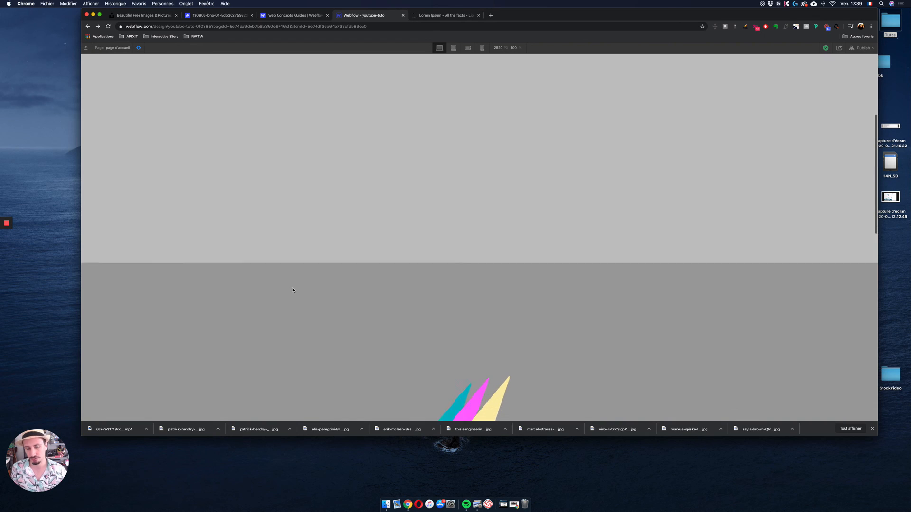
{"action": "scroll", "coordinate": [293, 290], "scroll_direction": "down", "scroll_amount": 5}
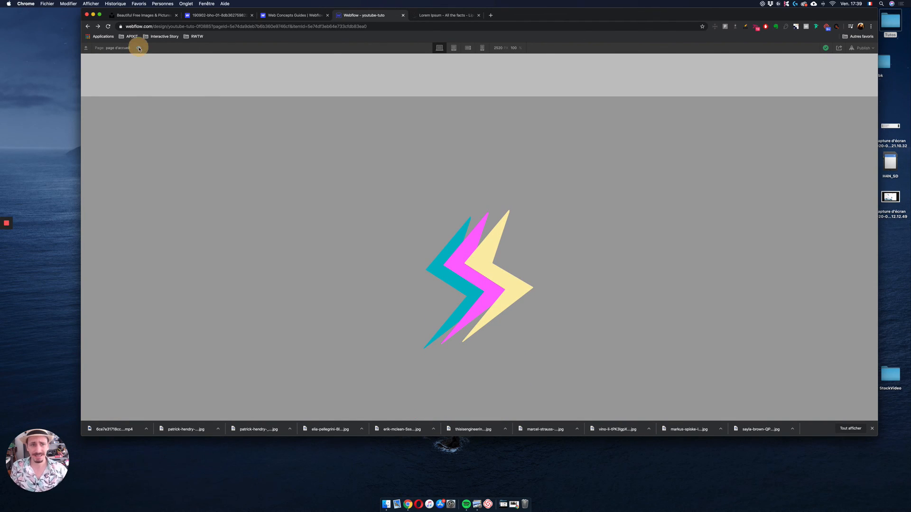
{"action": "left_click", "coordinate": [139, 48]}
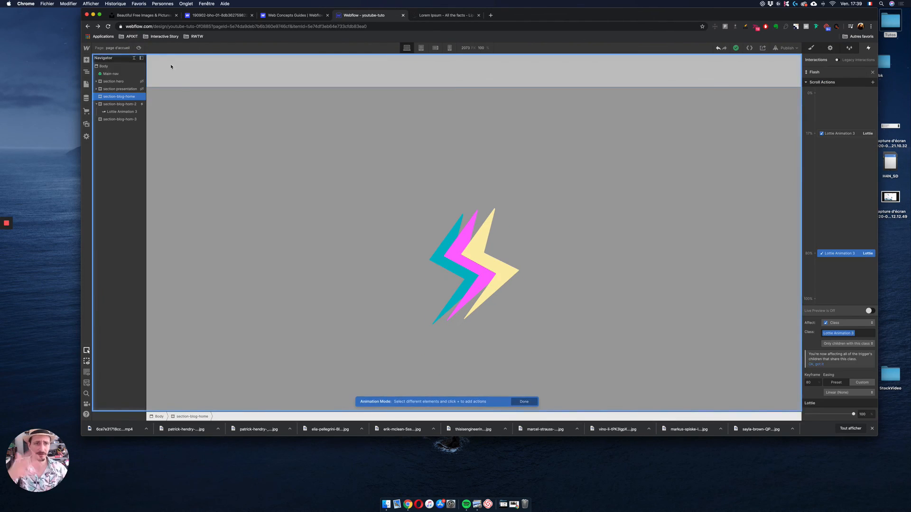
{"action": "left_click", "coordinate": [815, 134]}
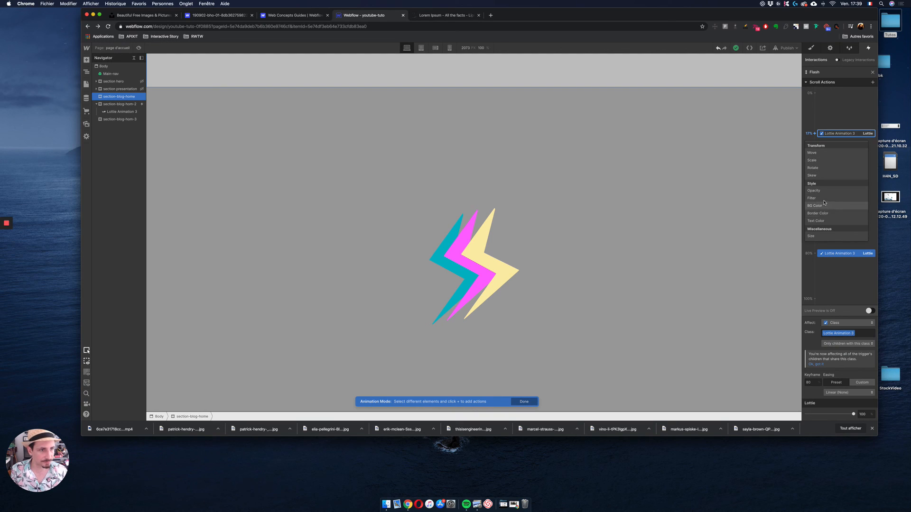
{"action": "left_click", "coordinate": [821, 159]}
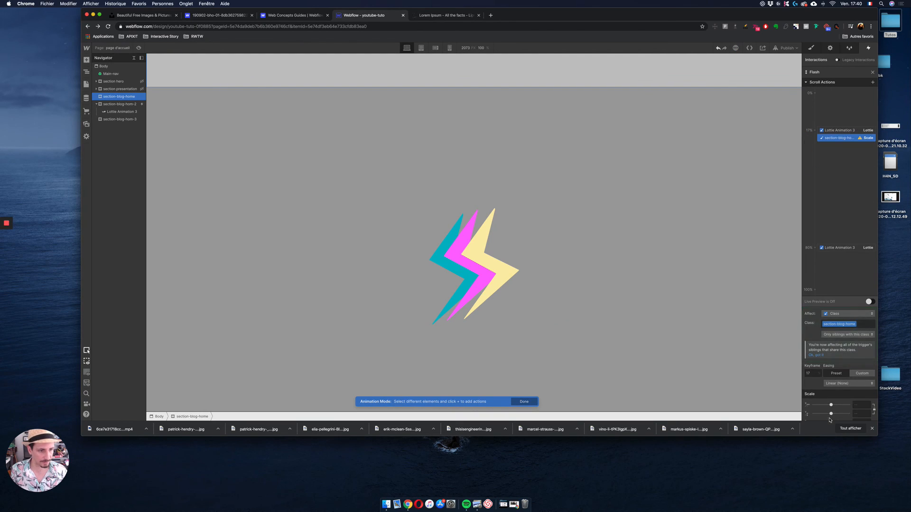
{"action": "left_click_drag", "start_coordinate": [830, 413], "coordinate": [823, 414]}
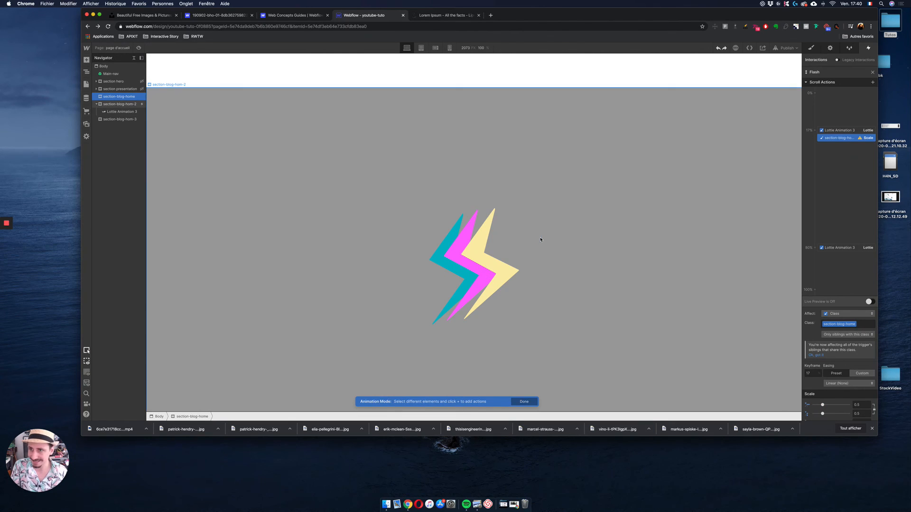
{"action": "left_click", "coordinate": [557, 240]}
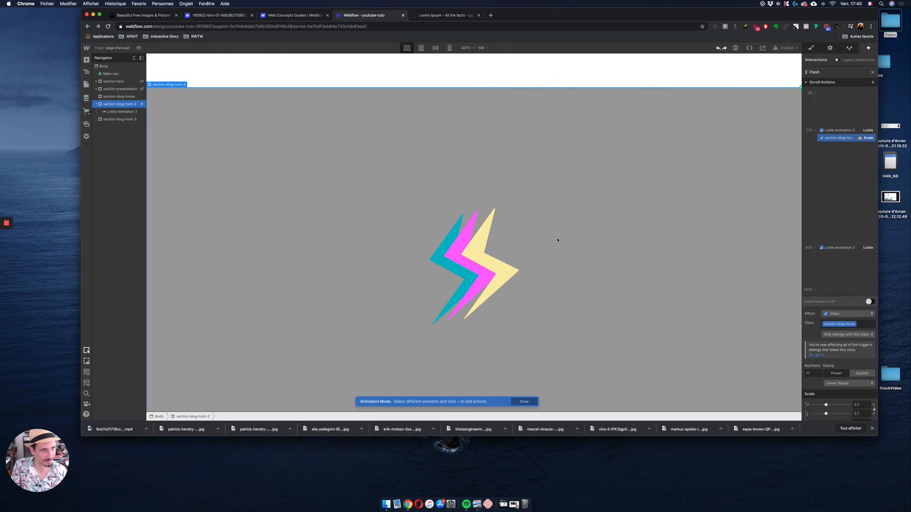
Add a Scale action for Lottie Animation 3 to the Flash scroll keyframe at 17%, with the scale set to 0.4.
{"action": "left_click", "coordinate": [842, 246]}
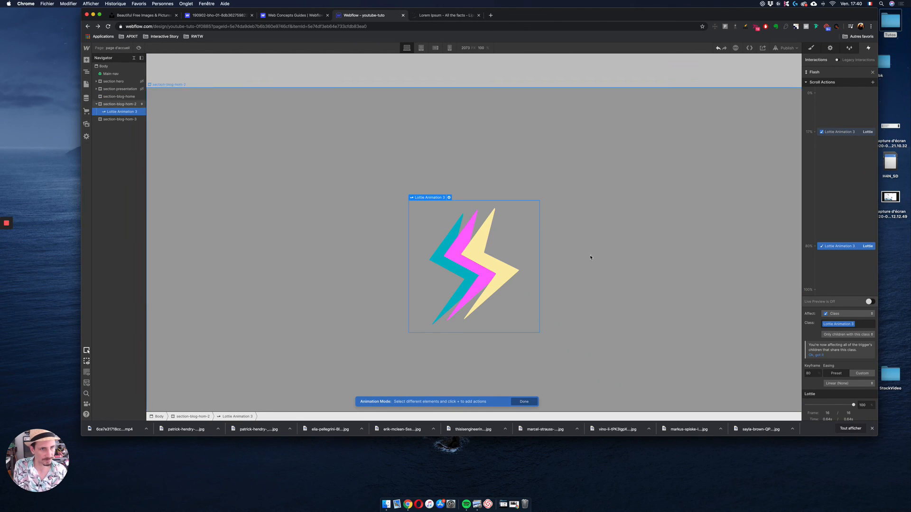
{"action": "left_click", "coordinate": [815, 134]}
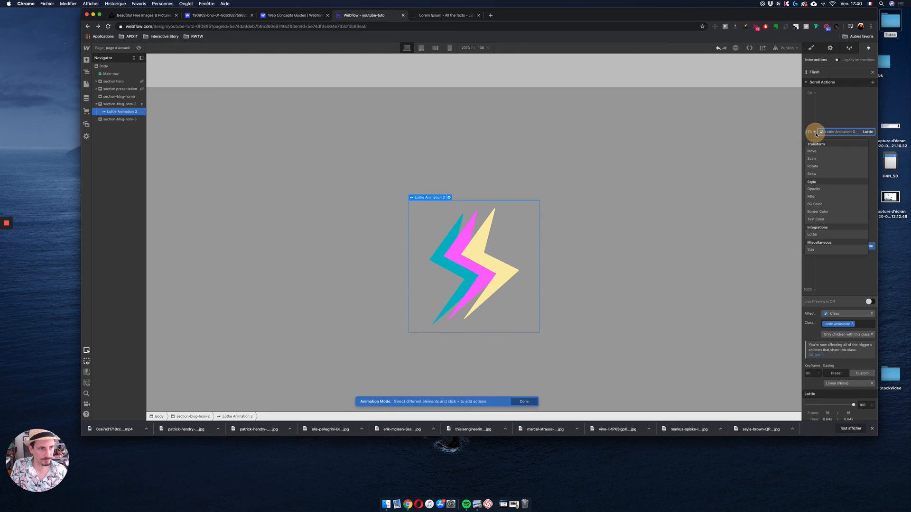
{"action": "left_click", "coordinate": [812, 159]}
{"action": "left_click_drag", "start_coordinate": [831, 414], "coordinate": [821, 414]}
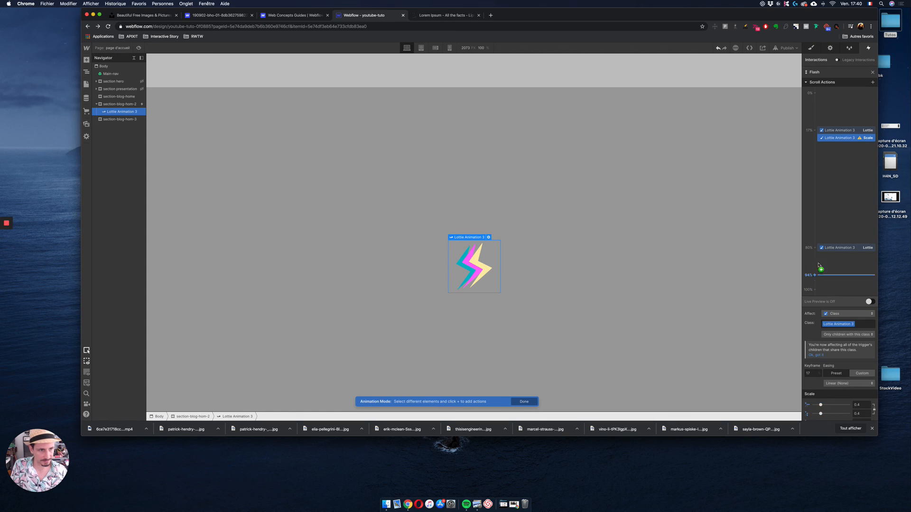
Add a Scale action for Lottie Animation 3 to the Flash scroll keyframe at 80%, with the scale set to 1.
{"action": "left_click", "coordinate": [814, 248]}
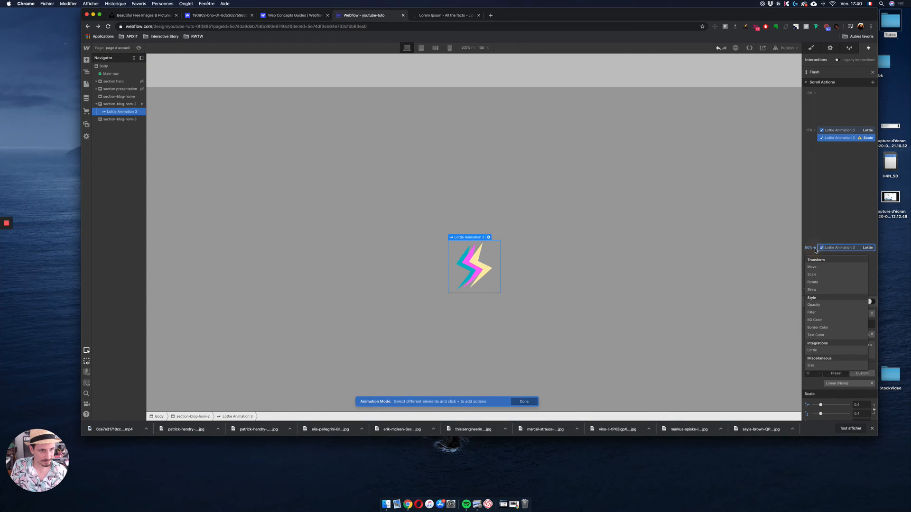
{"action": "left_click", "coordinate": [818, 276]}
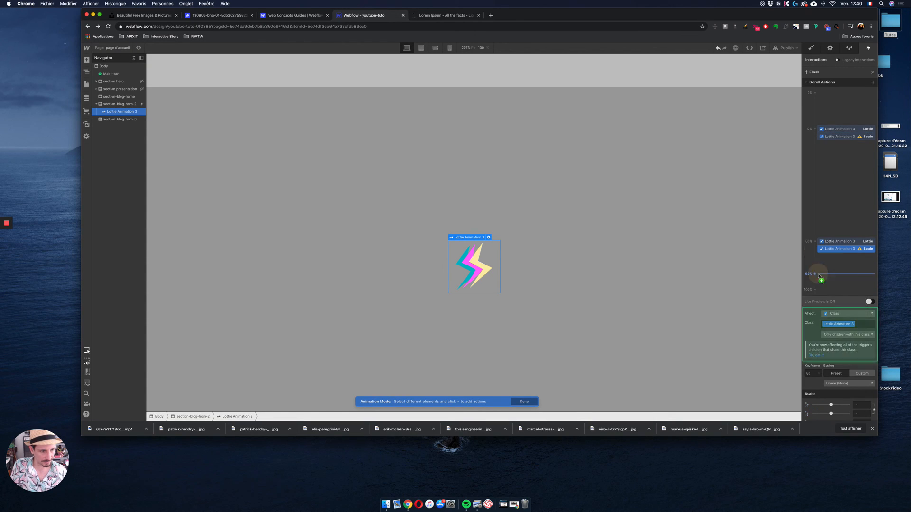
{"action": "left_click", "coordinate": [856, 405]}
{"action": "type", "text": "0"}
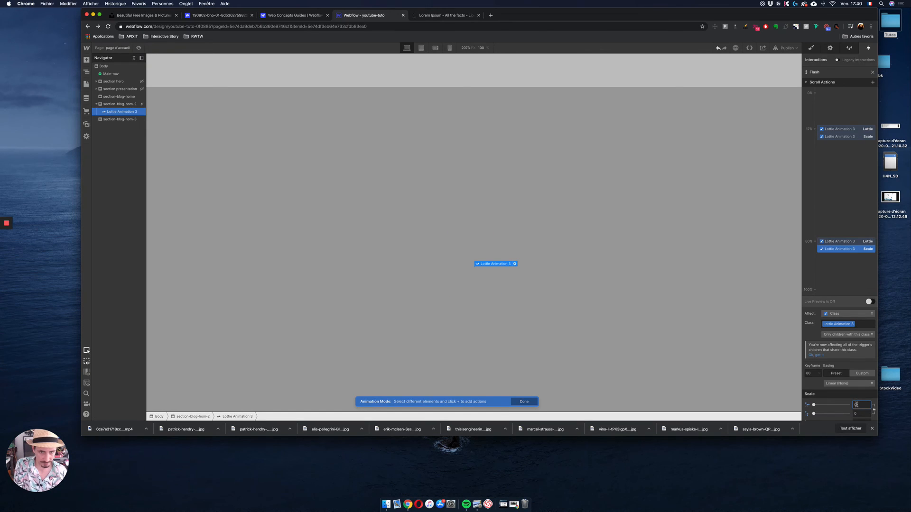
{"action": "left_click", "coordinate": [860, 413]}
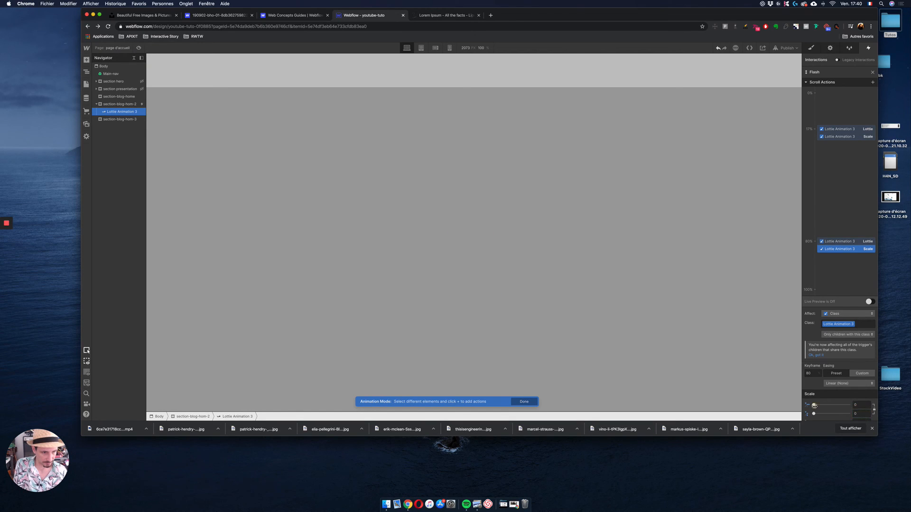
{"action": "left_click_drag", "start_coordinate": [814, 404], "coordinate": [830, 408]}
Preview the page, examine how the lightning Lottie scales while scrolling through section-blog-hom-2, and exit the preview.
{"action": "scroll", "coordinate": [265, 171], "scroll_direction": "up", "scroll_amount": 5}
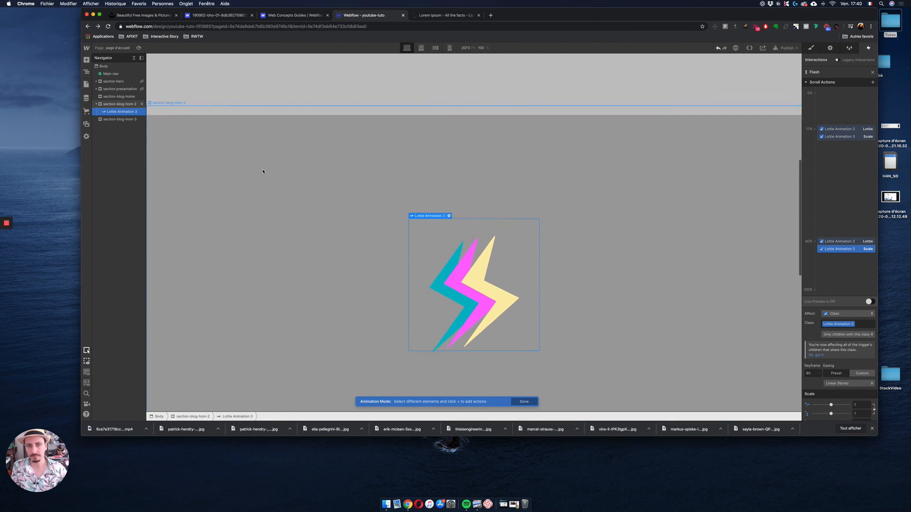
{"action": "left_click", "coordinate": [139, 48]}
{"action": "scroll", "coordinate": [494, 252], "scroll_direction": "up", "scroll_amount": 3}
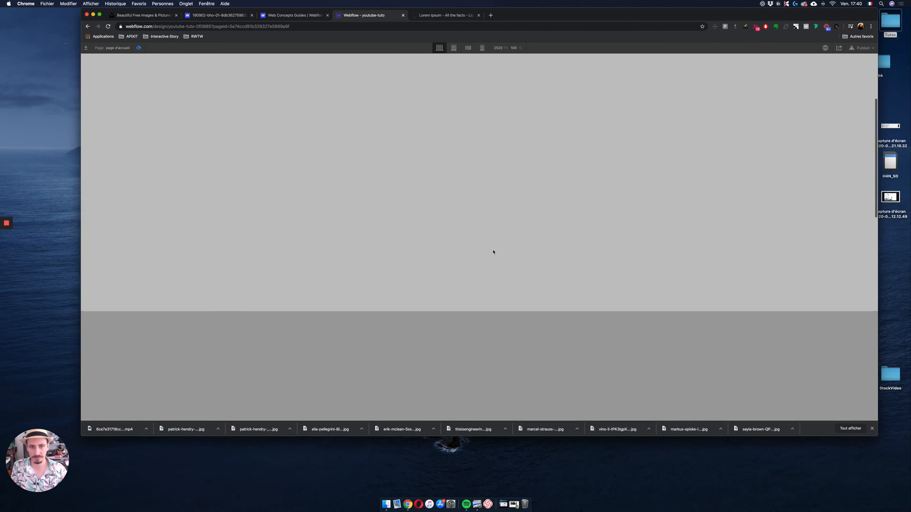
{"action": "scroll", "coordinate": [493, 252], "scroll_direction": "down", "scroll_amount": 3}
{"action": "scroll", "coordinate": [493, 252], "scroll_direction": "down", "scroll_amount": 10}
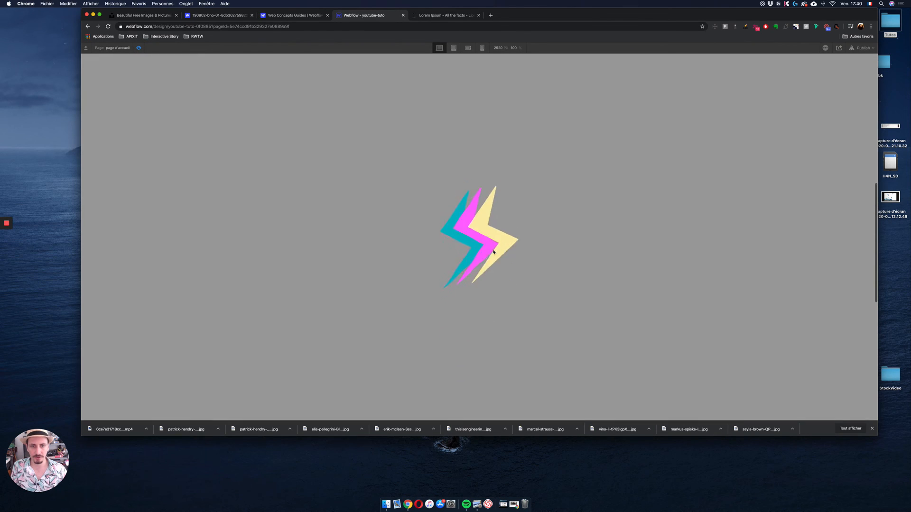
{"action": "scroll", "coordinate": [494, 252], "scroll_direction": "up", "scroll_amount": 5}
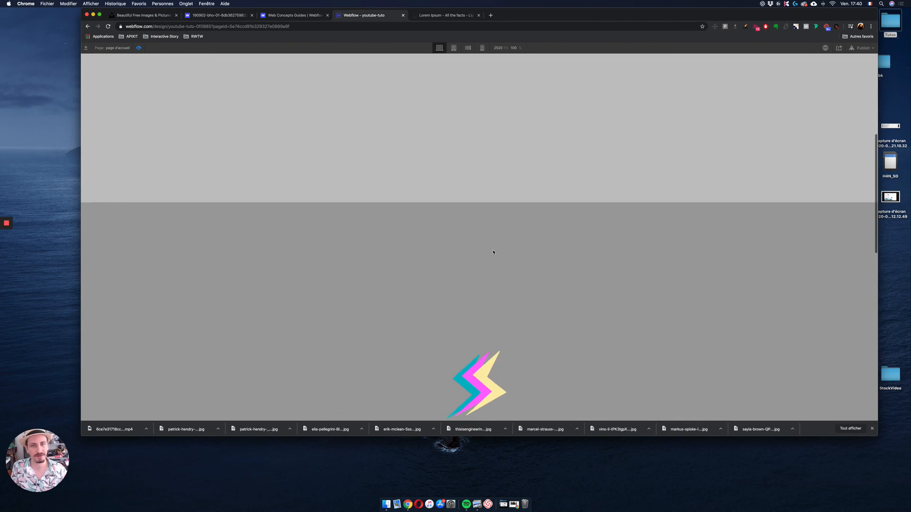
{"action": "scroll", "coordinate": [493, 252], "scroll_direction": "down", "scroll_amount": 5}
{"action": "scroll", "coordinate": [493, 252], "scroll_direction": "up", "scroll_amount": 1}
{"action": "scroll", "coordinate": [494, 252], "scroll_direction": "up", "scroll_amount": 4}
{"action": "scroll", "coordinate": [494, 252], "scroll_direction": "down", "scroll_amount": 4}
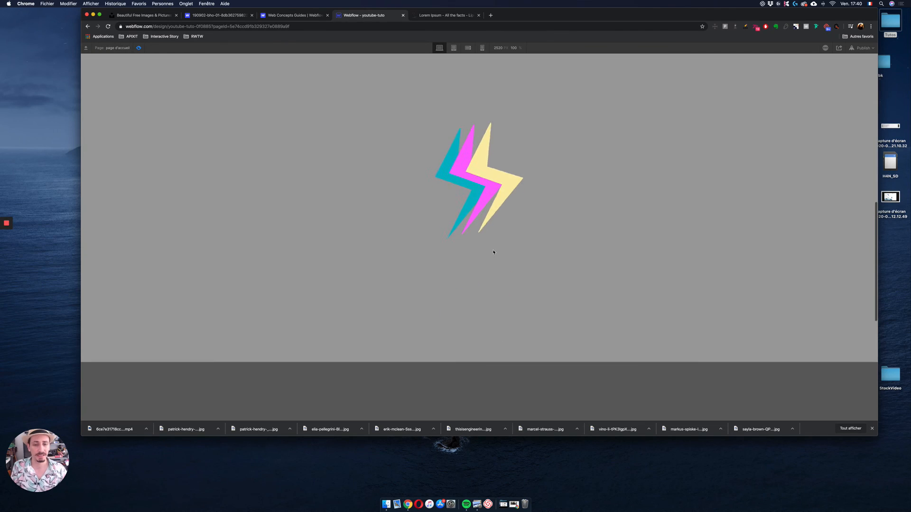
{"action": "scroll", "coordinate": [494, 252], "scroll_direction": "up", "scroll_amount": 2}
{"action": "scroll", "coordinate": [493, 253], "scroll_direction": "down", "scroll_amount": 2}
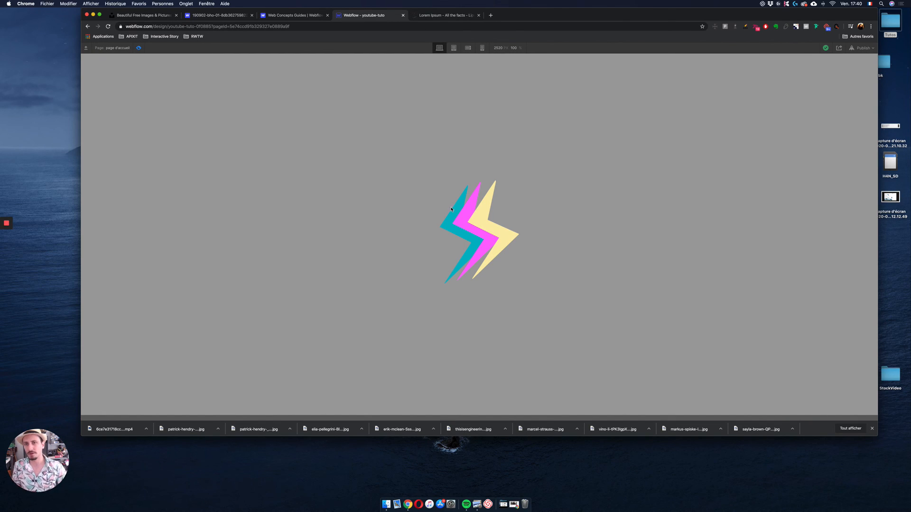
{"action": "left_click", "coordinate": [140, 47]}
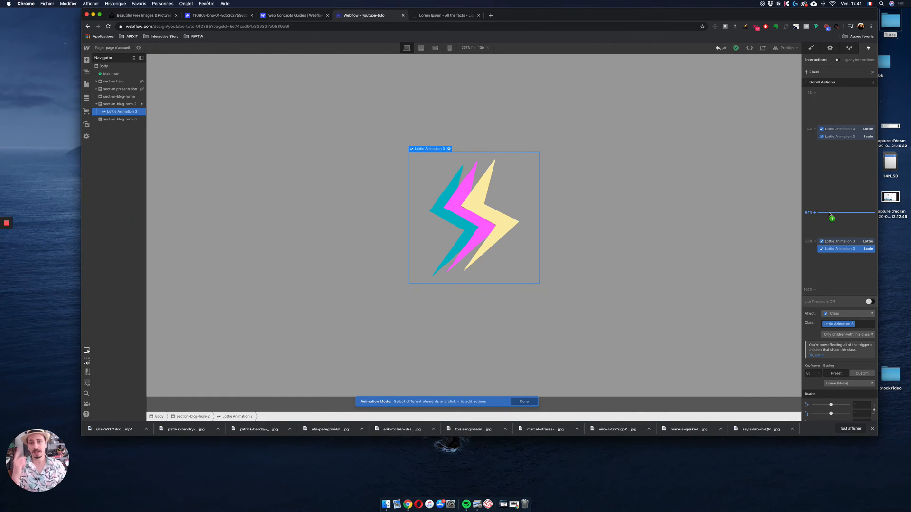
Preview the page again and compare the Lottie's size and playback while scrolling back and forth between section-blog-home and section-blog-hom-2.
{"action": "scroll", "coordinate": [659, 203], "scroll_direction": "down", "scroll_amount": 5}
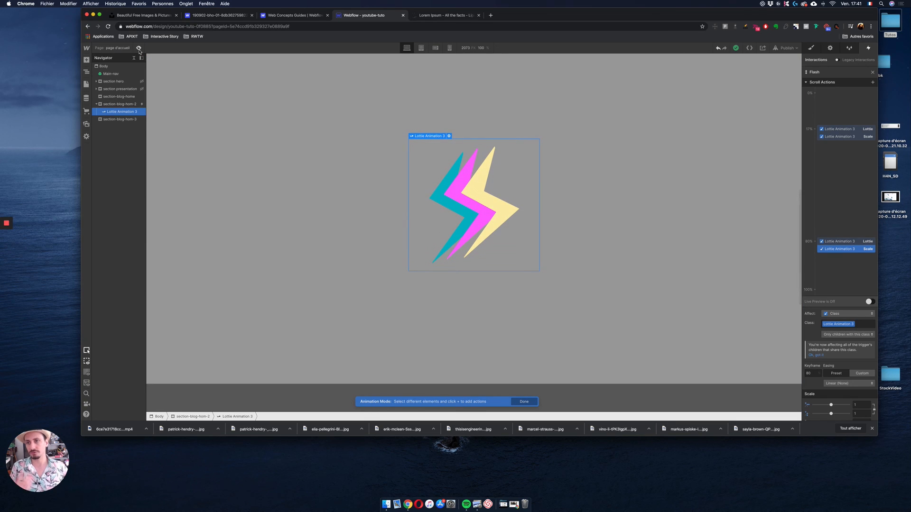
{"action": "left_click", "coordinate": [139, 48]}
{"action": "scroll", "coordinate": [568, 242], "scroll_direction": "up", "scroll_amount": 4}
{"action": "scroll", "coordinate": [568, 242], "scroll_direction": "down", "scroll_amount": 3}
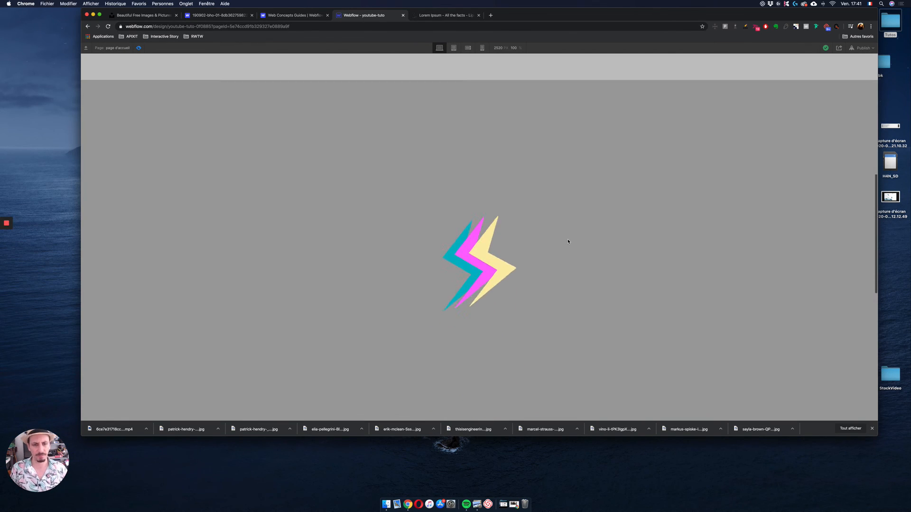
{"action": "scroll", "coordinate": [568, 242], "scroll_direction": "down", "scroll_amount": 3}
{"action": "scroll", "coordinate": [568, 241], "scroll_direction": "up", "scroll_amount": 4}
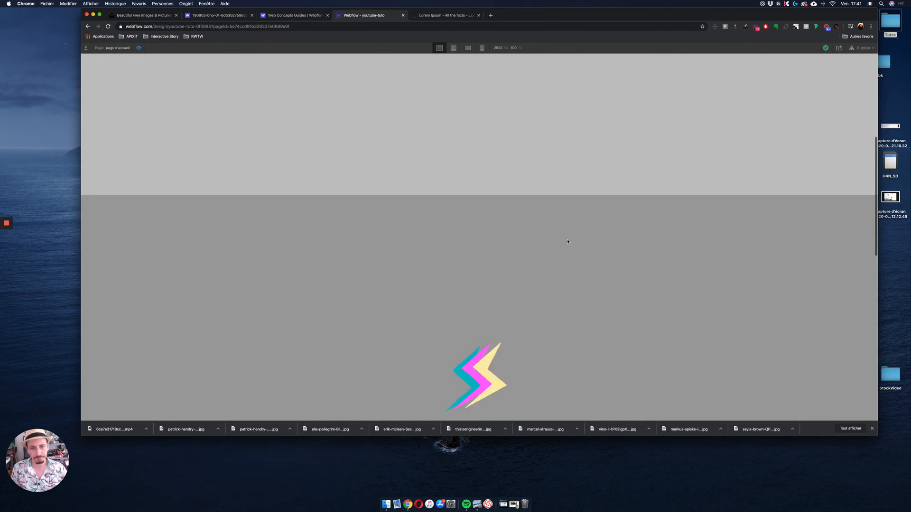
{"action": "scroll", "coordinate": [568, 241], "scroll_direction": "down", "scroll_amount": 3}
{"action": "scroll", "coordinate": [567, 242], "scroll_direction": "up", "scroll_amount": 4}
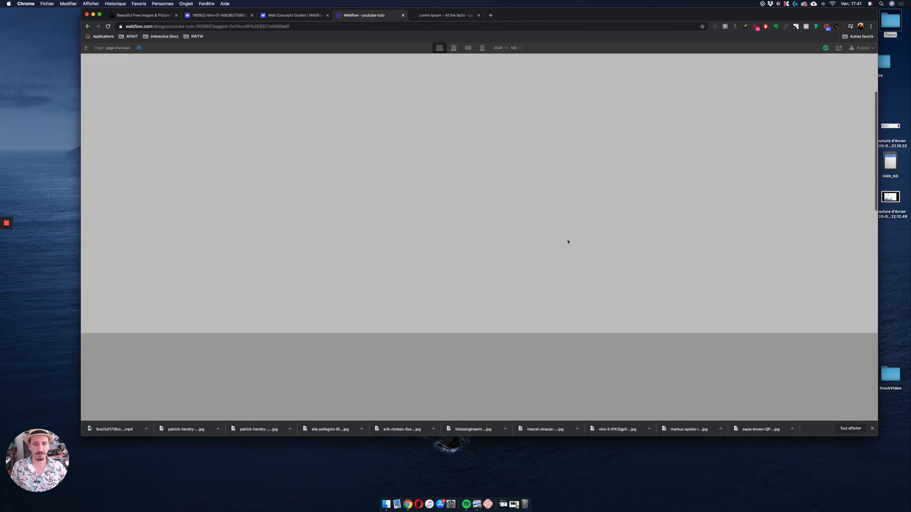
{"action": "scroll", "coordinate": [568, 242], "scroll_direction": "down", "scroll_amount": 5}
{"action": "scroll", "coordinate": [568, 241], "scroll_direction": "up", "scroll_amount": 3}
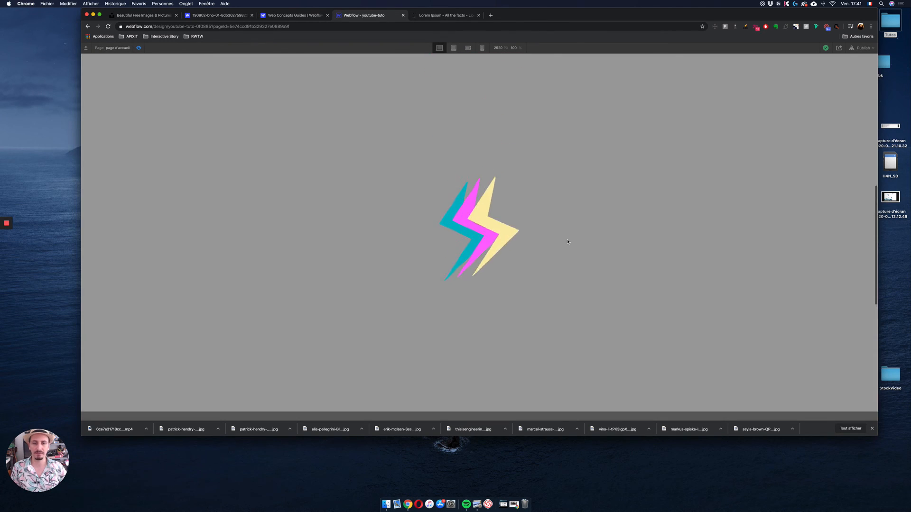
{"action": "scroll", "coordinate": [568, 242], "scroll_direction": "down", "scroll_amount": 4}
{"action": "scroll", "coordinate": [568, 242], "scroll_direction": "up", "scroll_amount": 5}
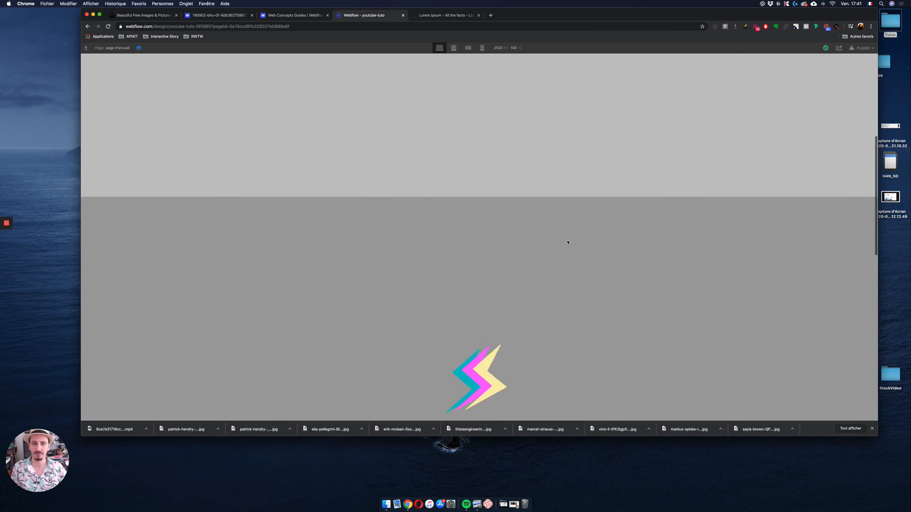
Check the combined scale and Lottie playback from the section below back up to section-blog-home, and exit the page preview.
{"action": "scroll", "coordinate": [568, 242], "scroll_direction": "down", "scroll_amount": 5}
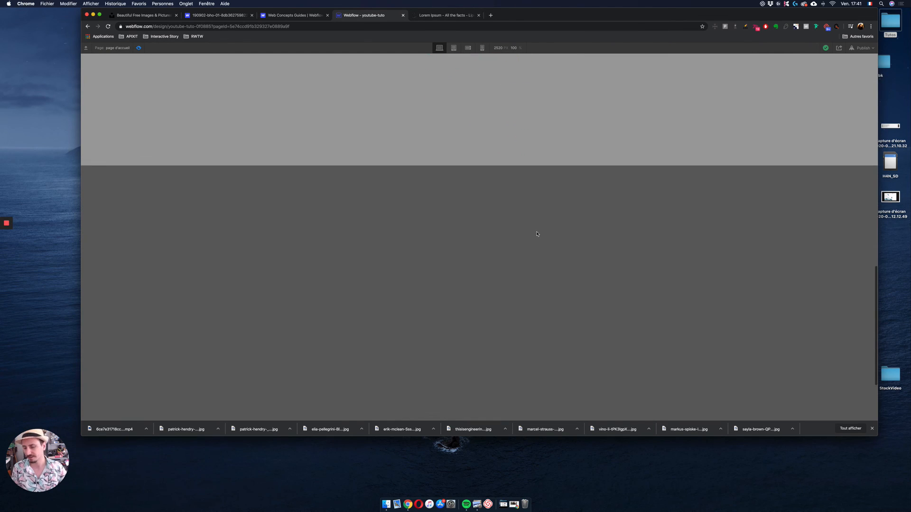
{"action": "scroll", "coordinate": [536, 234], "scroll_direction": "down", "scroll_amount": 2}
{"action": "scroll", "coordinate": [536, 234], "scroll_direction": "up", "scroll_amount": 10}
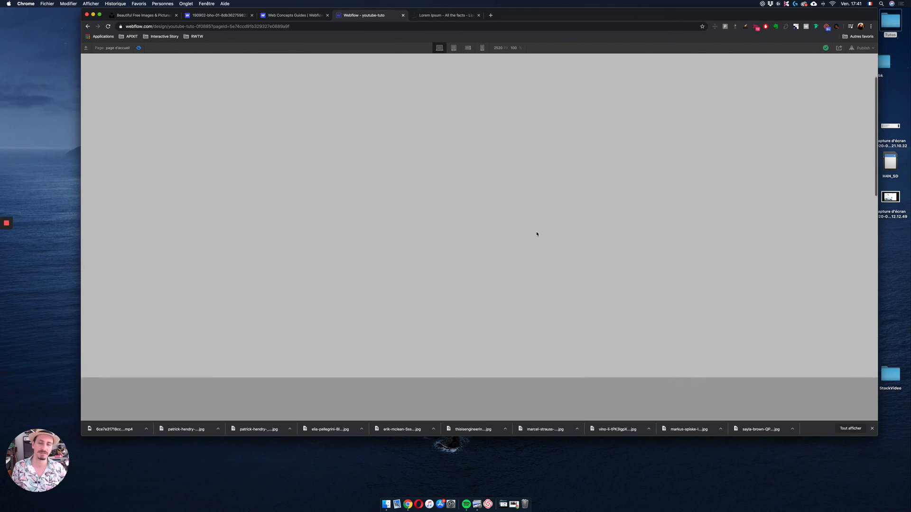
{"action": "scroll", "coordinate": [536, 233], "scroll_direction": "down", "scroll_amount": 4}
{"action": "scroll", "coordinate": [536, 233], "scroll_direction": "up", "scroll_amount": 6}
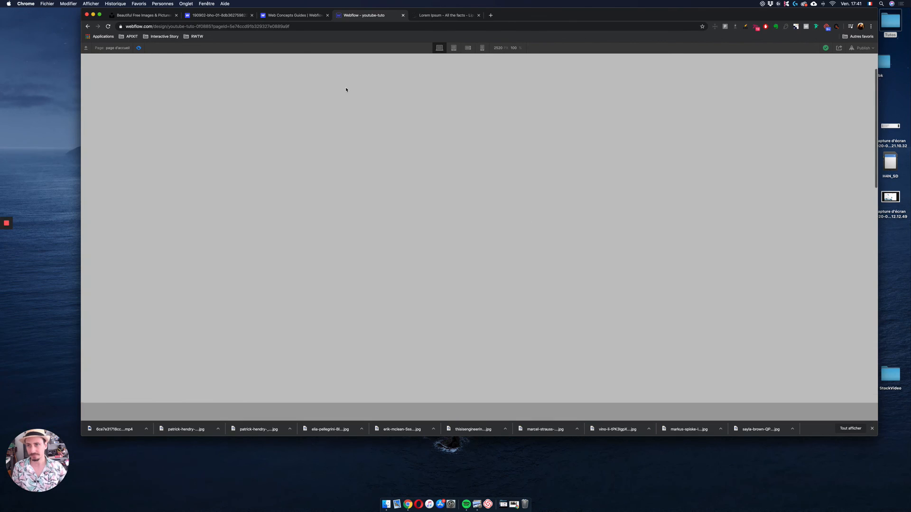
{"action": "left_click", "coordinate": [138, 48]}
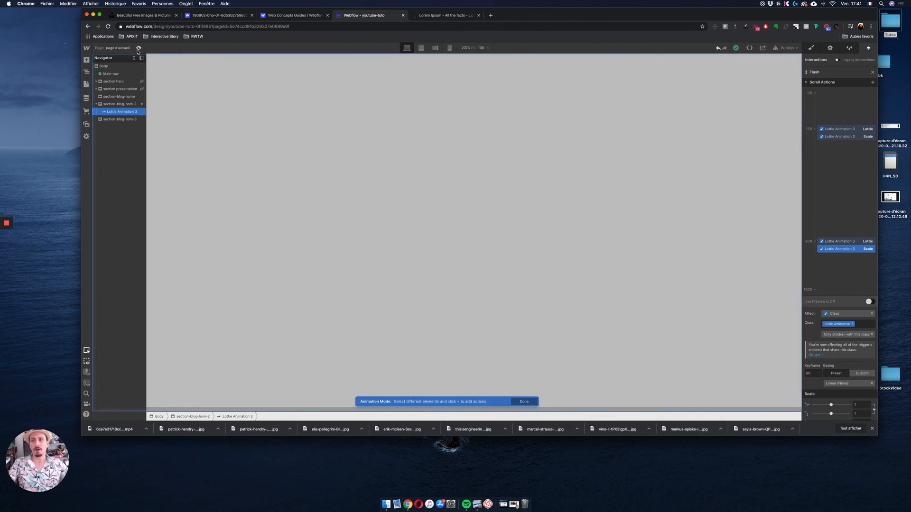